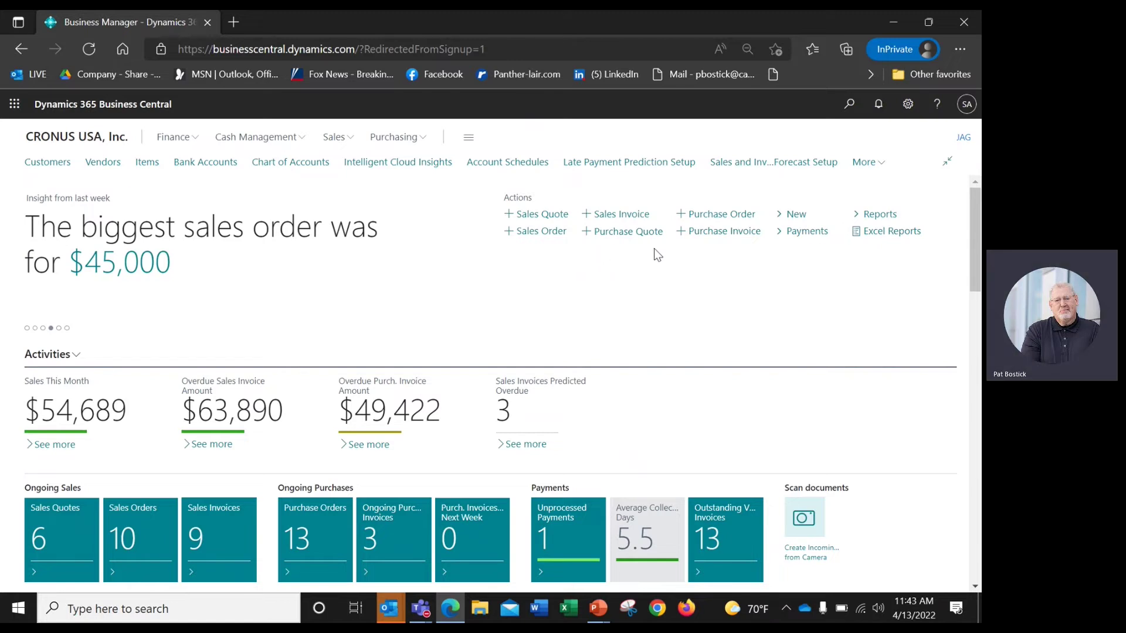
- Look over the role center's activities, approvals, time sheets, business performance chart, favorite accounts, trial balance and Power BI reports
{"action": "scroll", "coordinate": [450, 273], "scroll_direction": "down", "scroll_amount": 2}
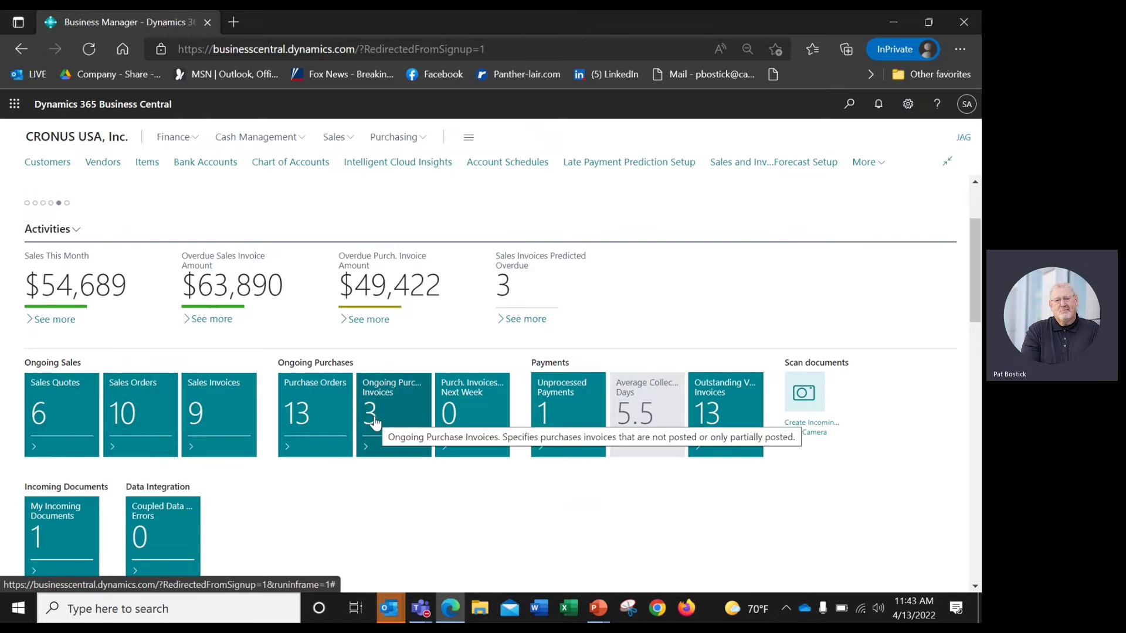
{"action": "scroll", "coordinate": [397, 468], "scroll_direction": "down", "scroll_amount": 5}
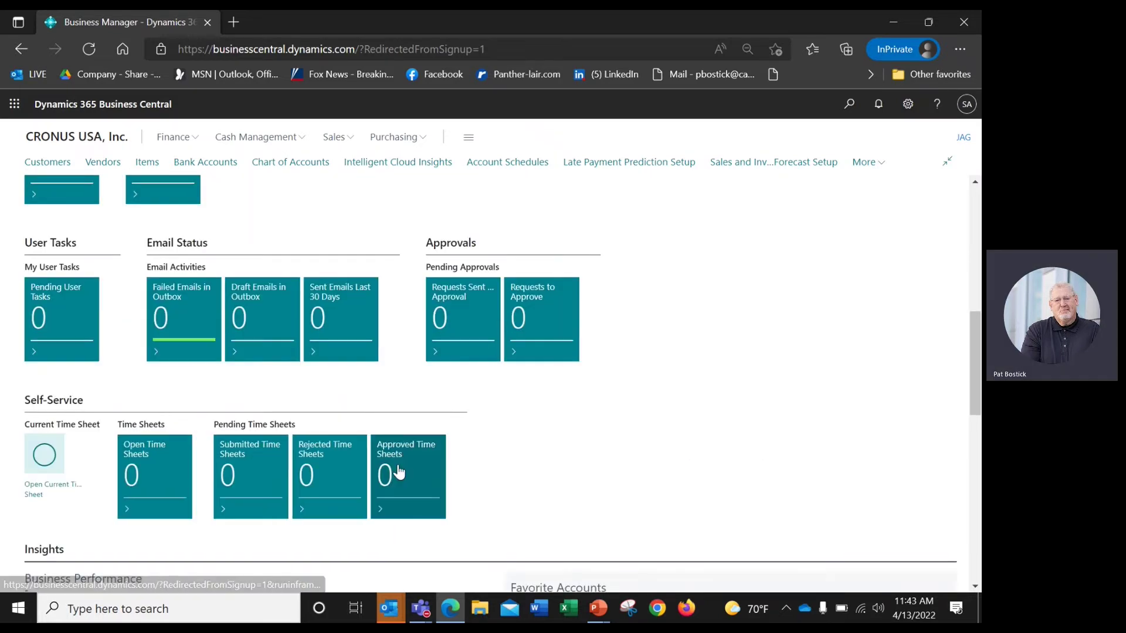
{"action": "scroll", "coordinate": [399, 472], "scroll_direction": "down", "scroll_amount": 3}
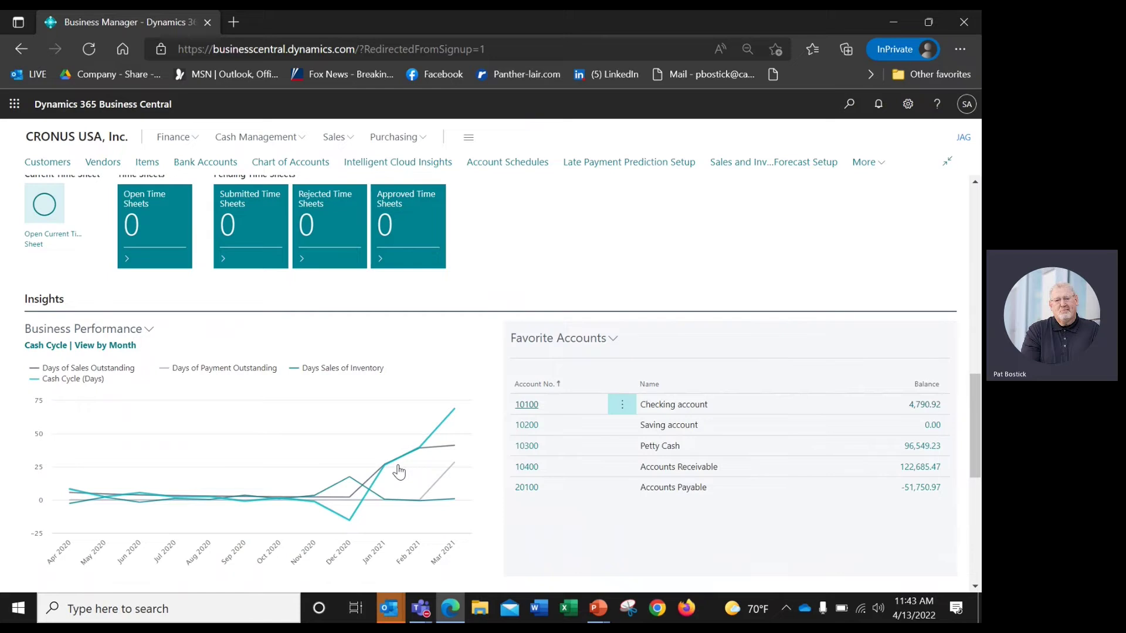
{"action": "scroll", "coordinate": [399, 472], "scroll_direction": "down", "scroll_amount": 2}
{"action": "scroll", "coordinate": [397, 468], "scroll_direction": "down", "scroll_amount": 3}
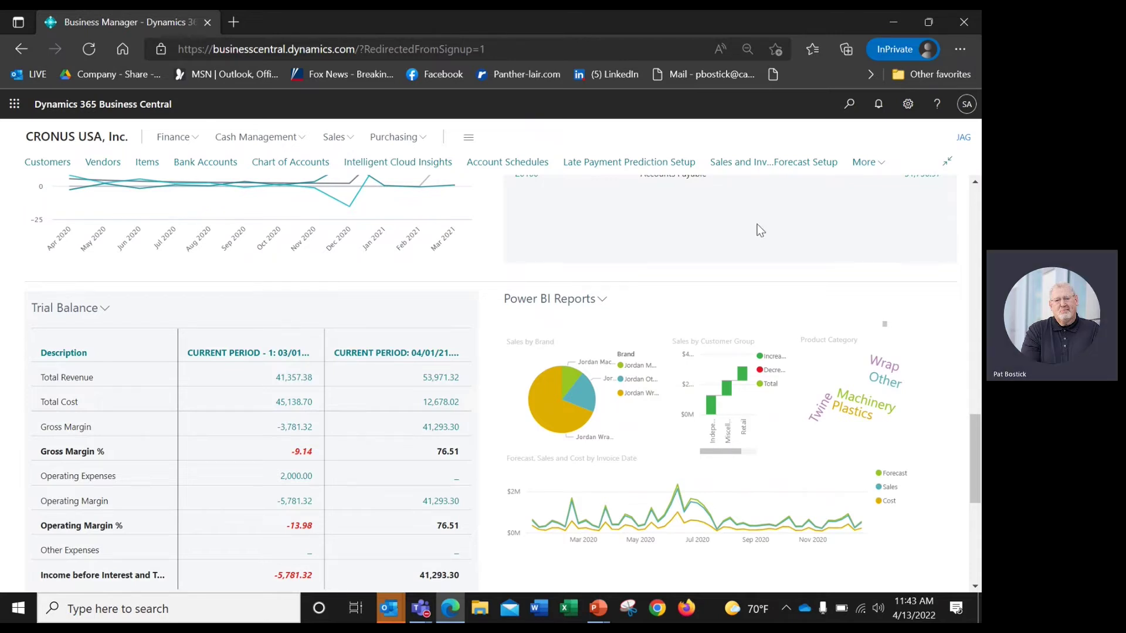
{"action": "left_click_drag", "start_coordinate": [973, 448], "coordinate": [973, 246]}
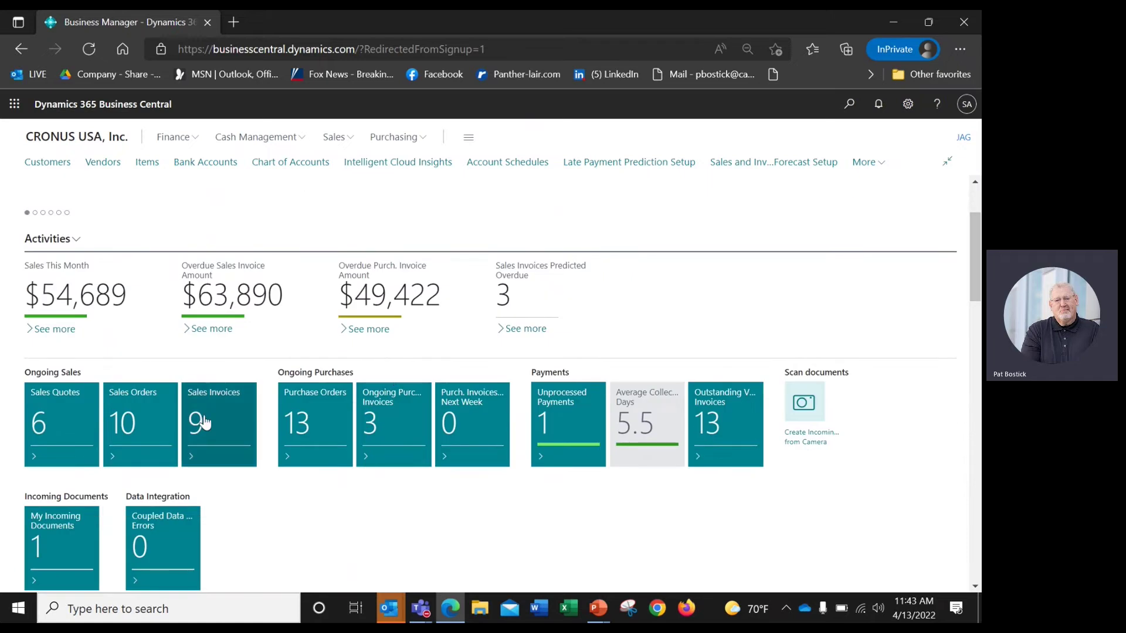
- Open the ongoing Sales Orders list, examine the 12,009.60 order's columns and customer statistics, and hide the FactBox pane
{"action": "left_click", "coordinate": [127, 418]}
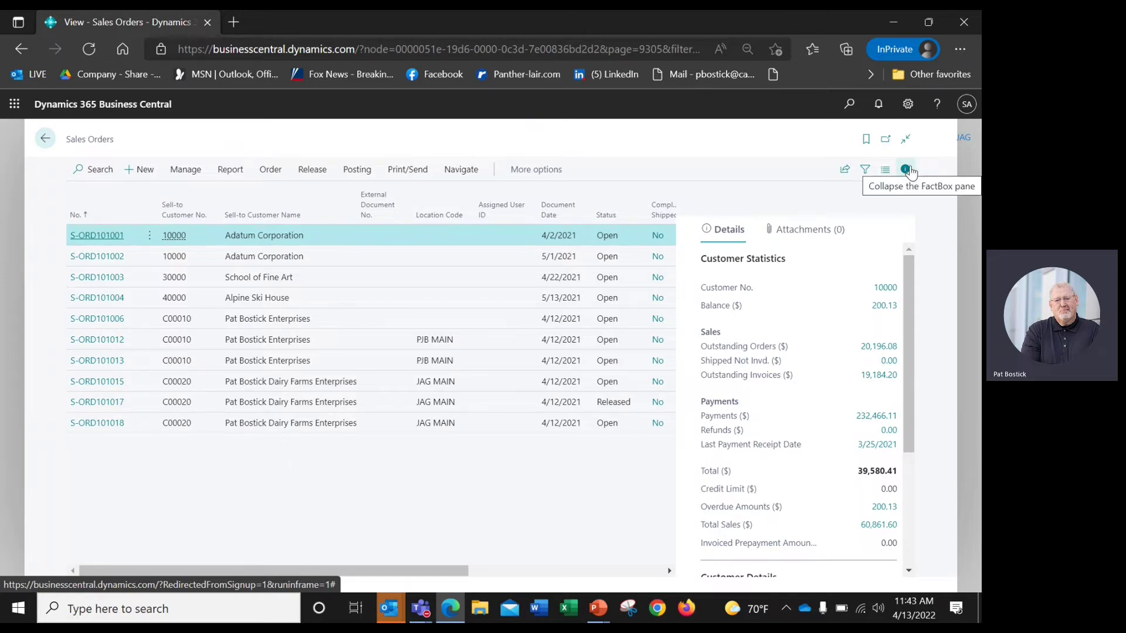
{"action": "left_click", "coordinate": [277, 365]}
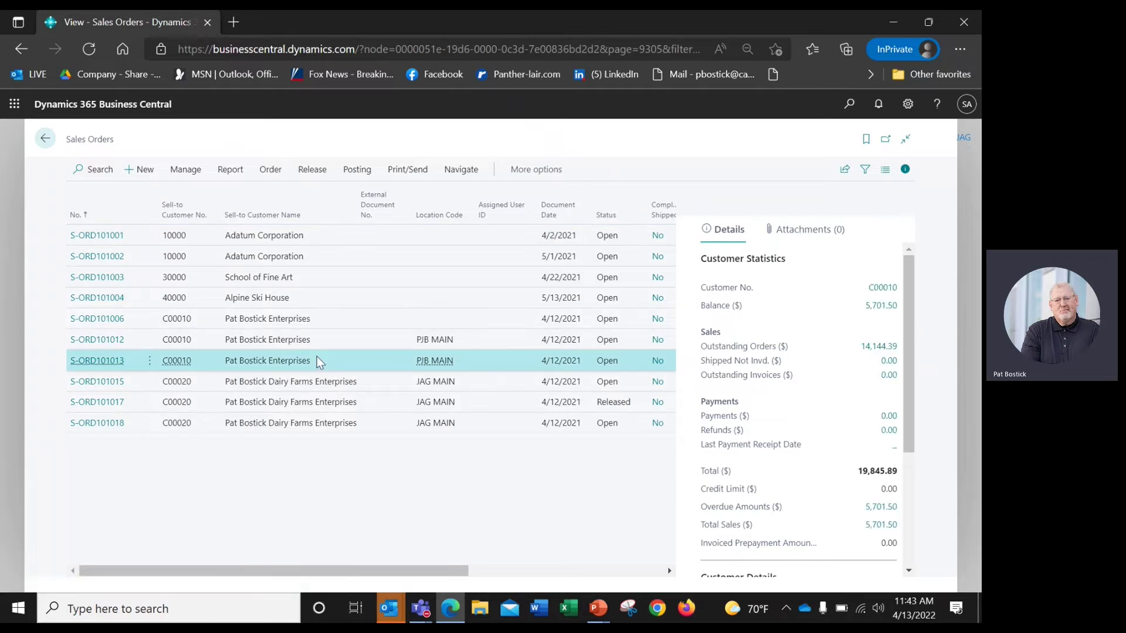
{"action": "left_click_drag", "start_coordinate": [444, 572], "coordinate": [668, 591]}
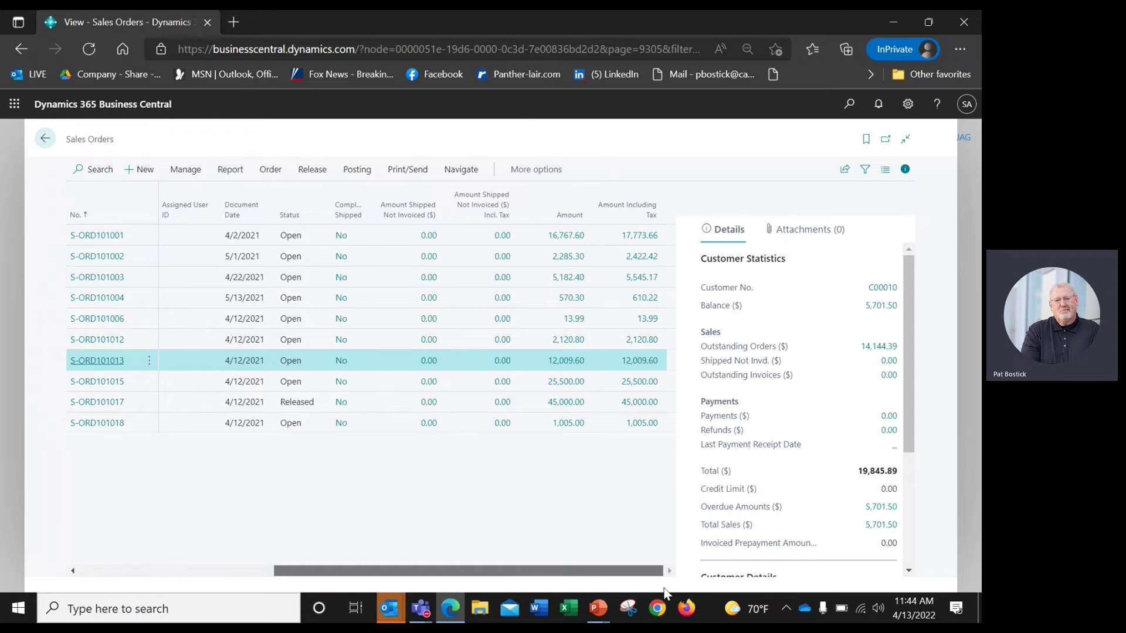
{"action": "left_click_drag", "start_coordinate": [639, 572], "coordinate": [495, 561]}
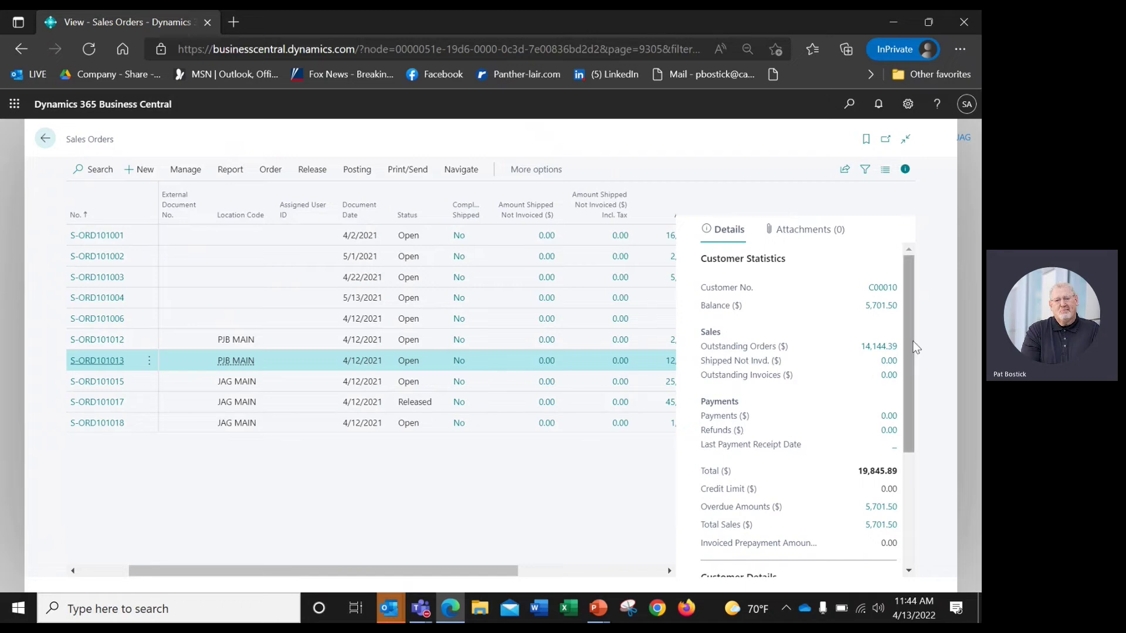
{"action": "left_click_drag", "start_coordinate": [909, 297], "coordinate": [895, 446]}
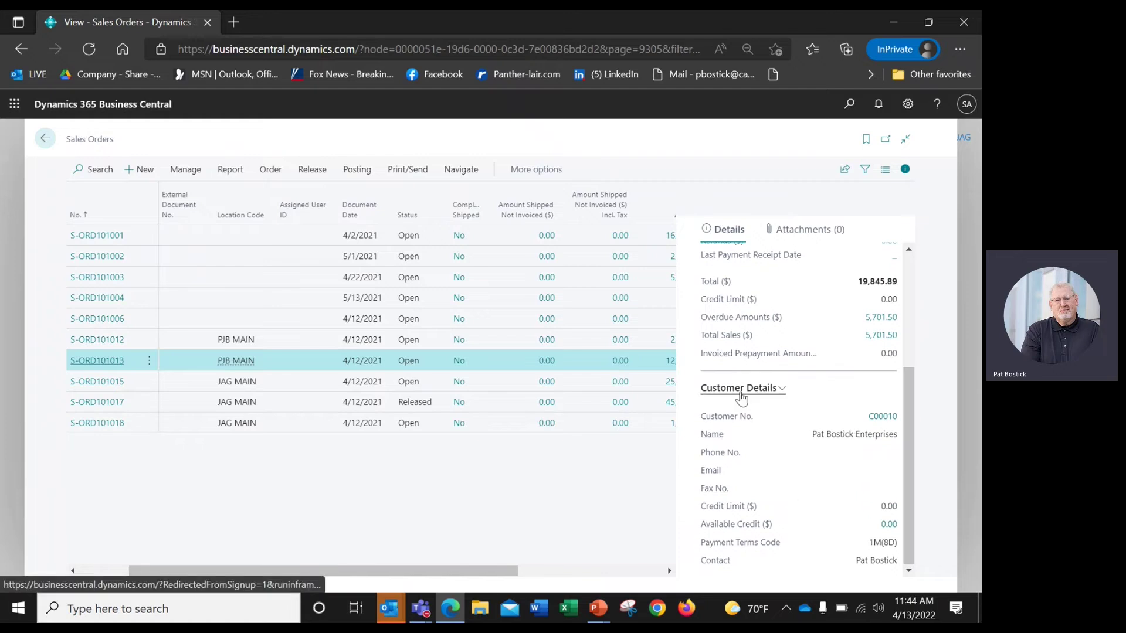
{"action": "mouse_move", "coordinate": [750, 335]}
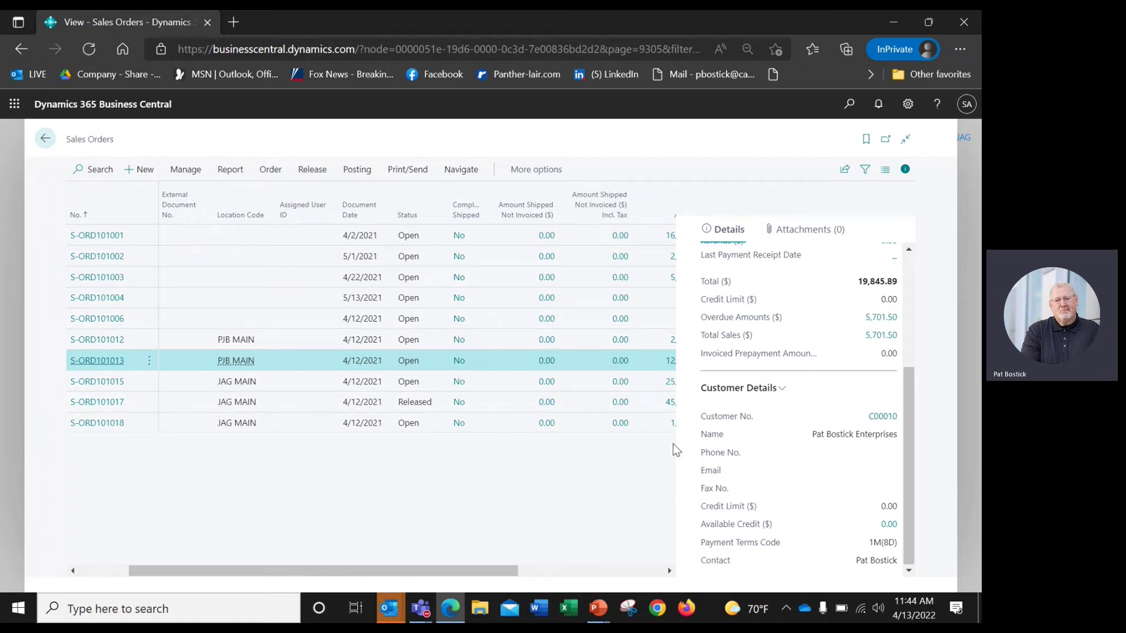
{"action": "left_click", "coordinate": [906, 176]}
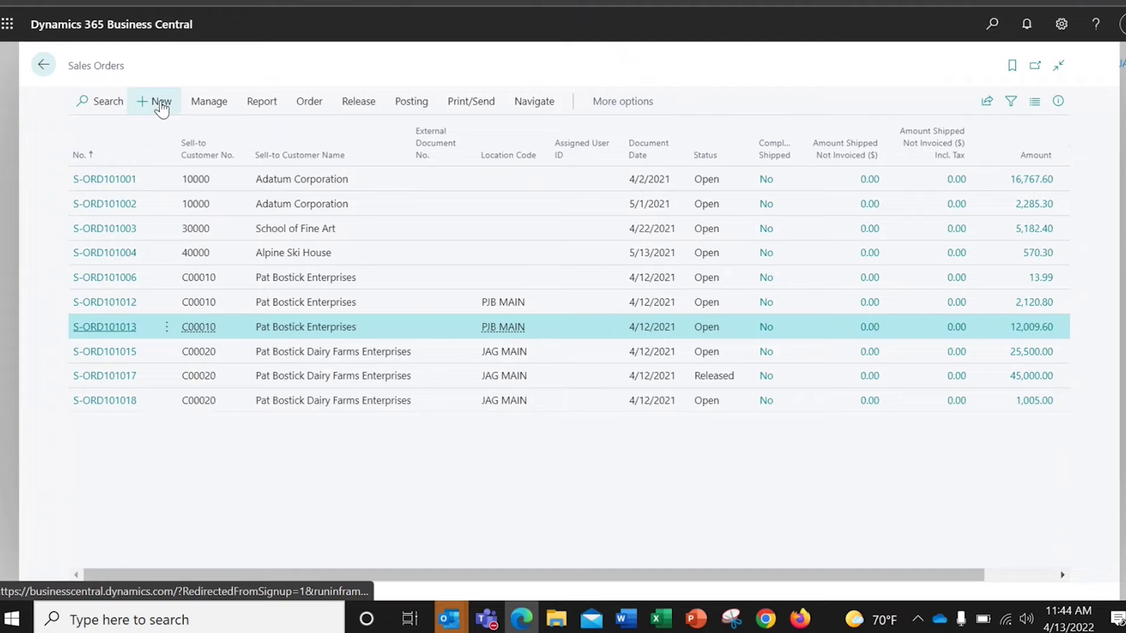
- Create a new sales order and set its customer to the one with location code PJB MAIN, accepting both customer changes
{"action": "left_click", "coordinate": [157, 119]}
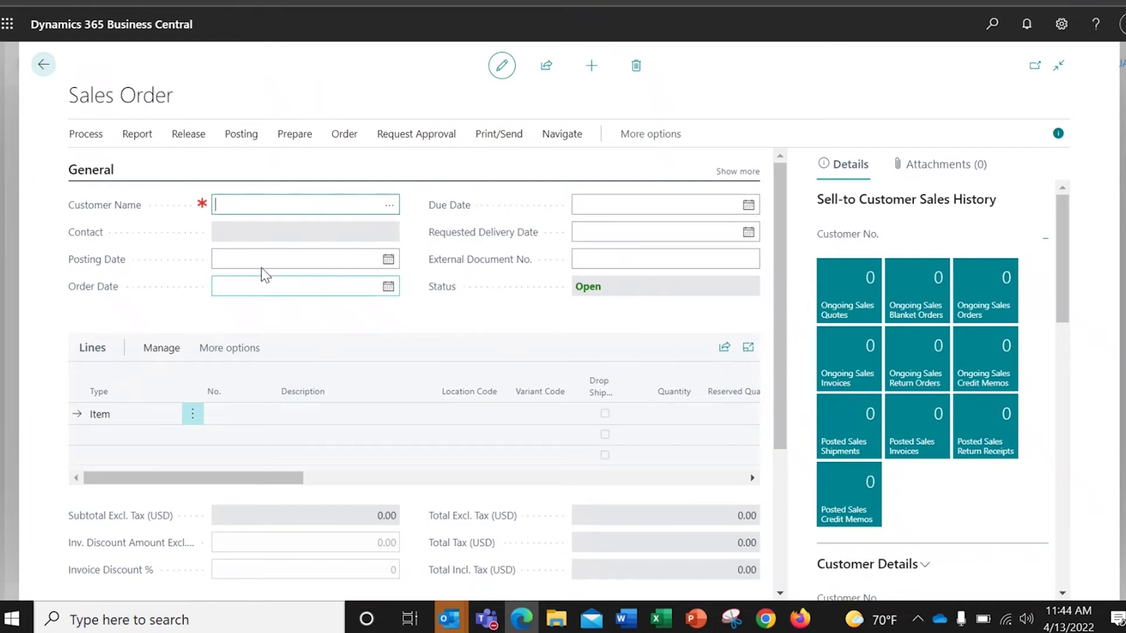
{"action": "left_click", "coordinate": [250, 205]}
{"action": "left_click", "coordinate": [389, 206]}
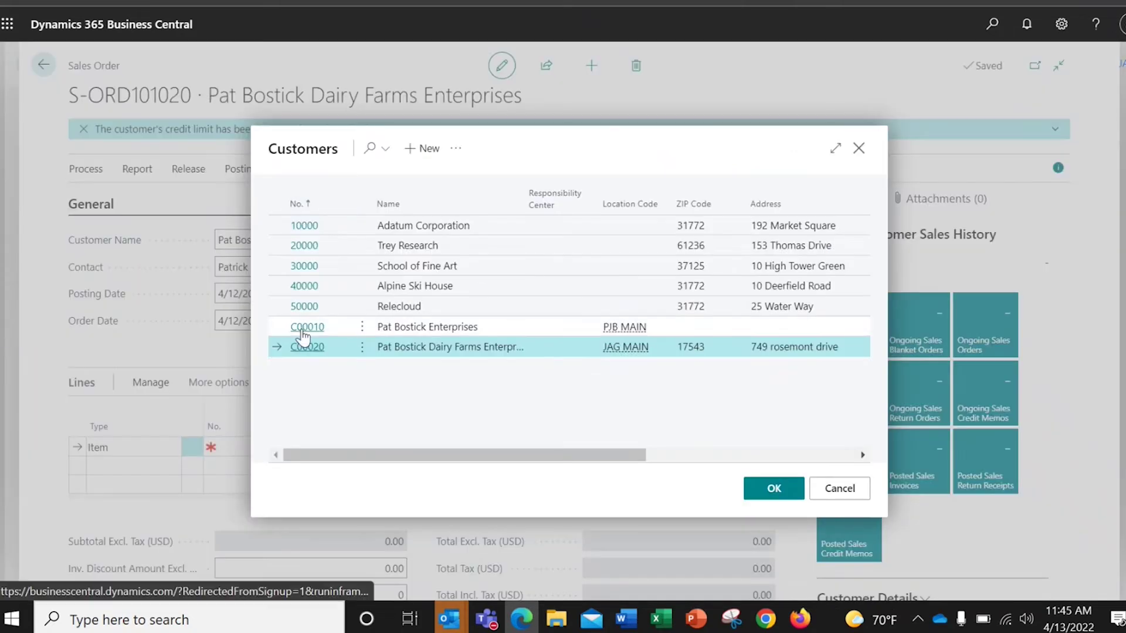
{"action": "left_click", "coordinate": [420, 328]}
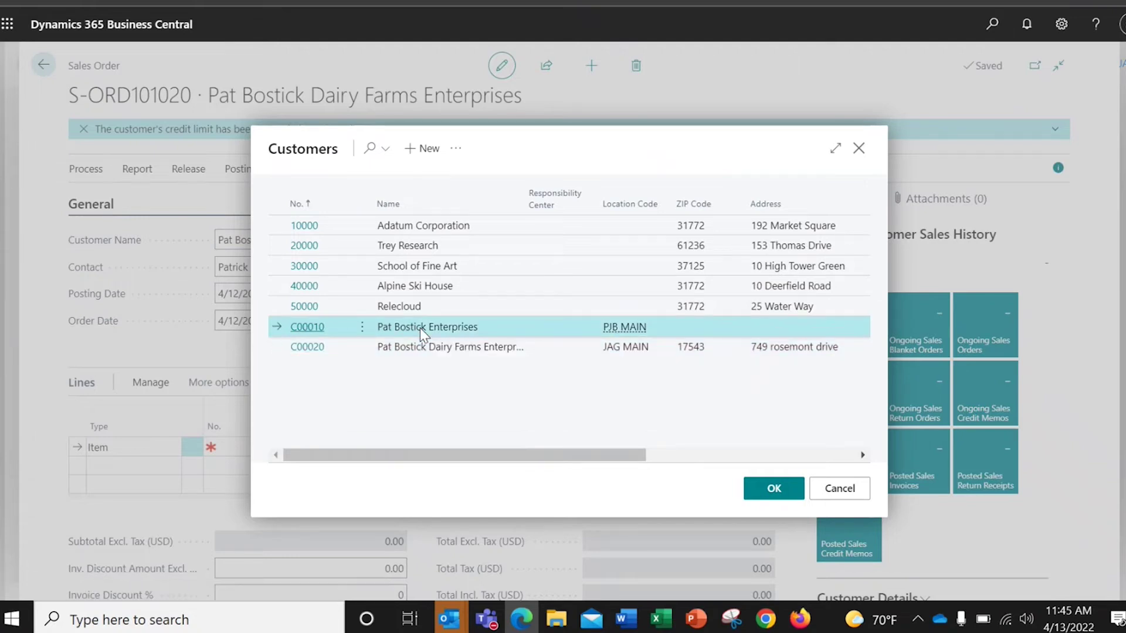
{"action": "left_click", "coordinate": [776, 497]}
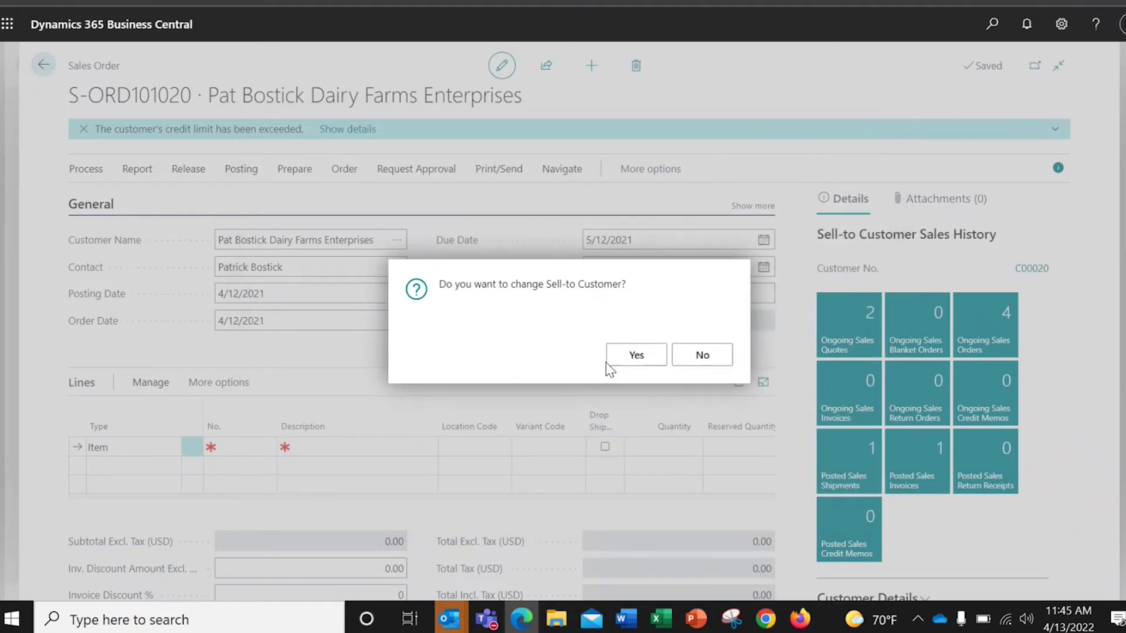
{"action": "left_click", "coordinate": [632, 358]}
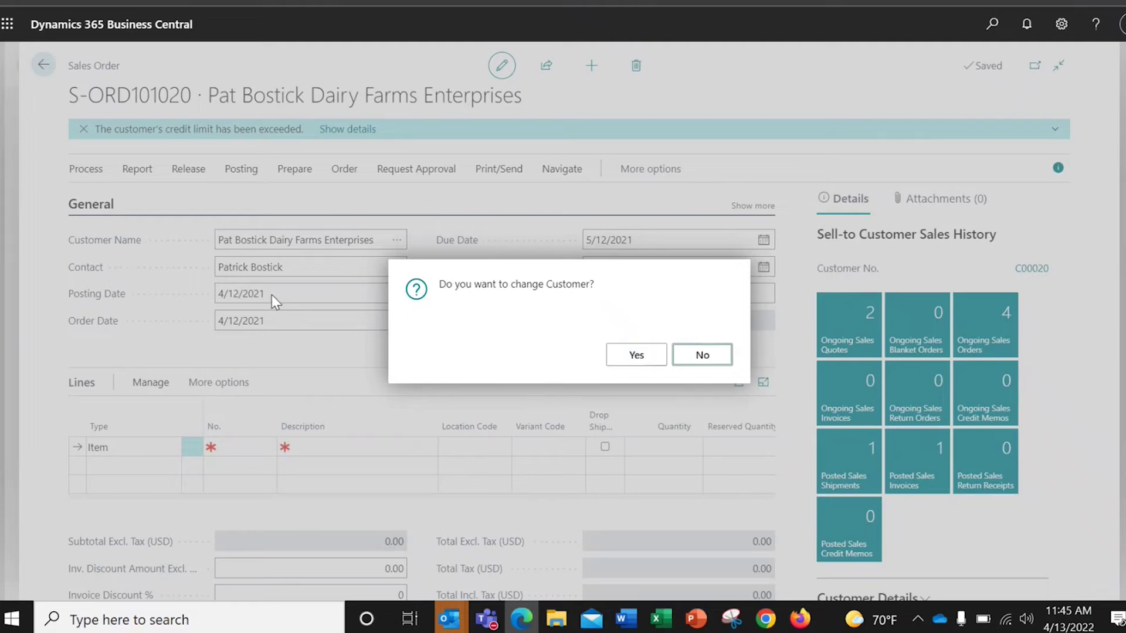
{"action": "left_click", "coordinate": [640, 355]}
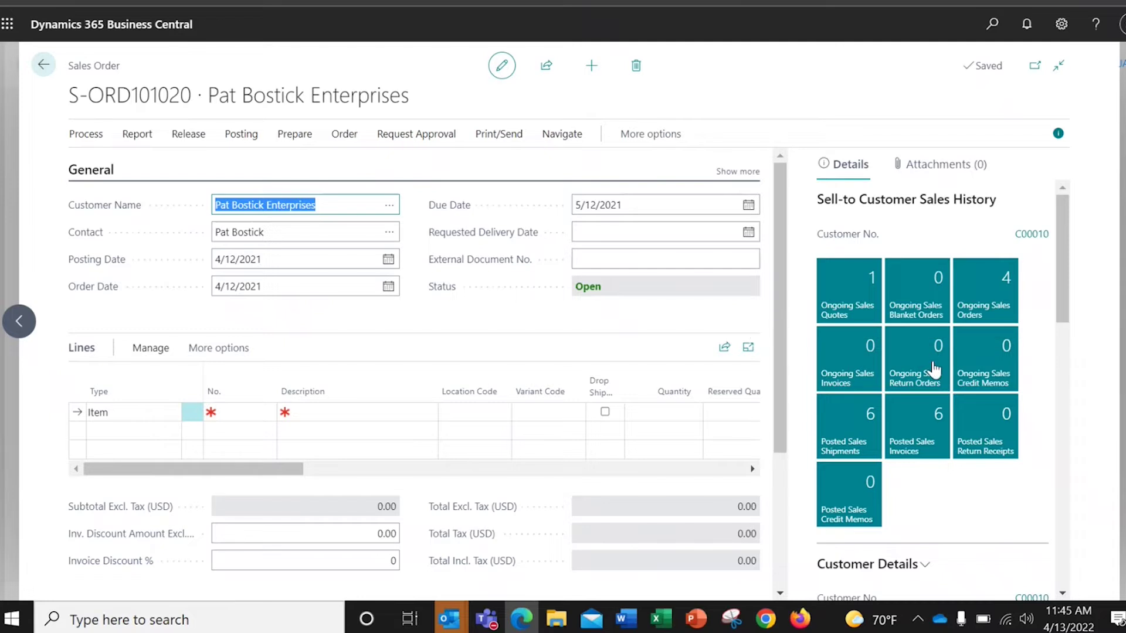
- Review the customer's sales history and details beside the new sales order, and hide the FactBox pane
{"action": "scroll", "coordinate": [933, 370], "scroll_direction": "down", "scroll_amount": 6}
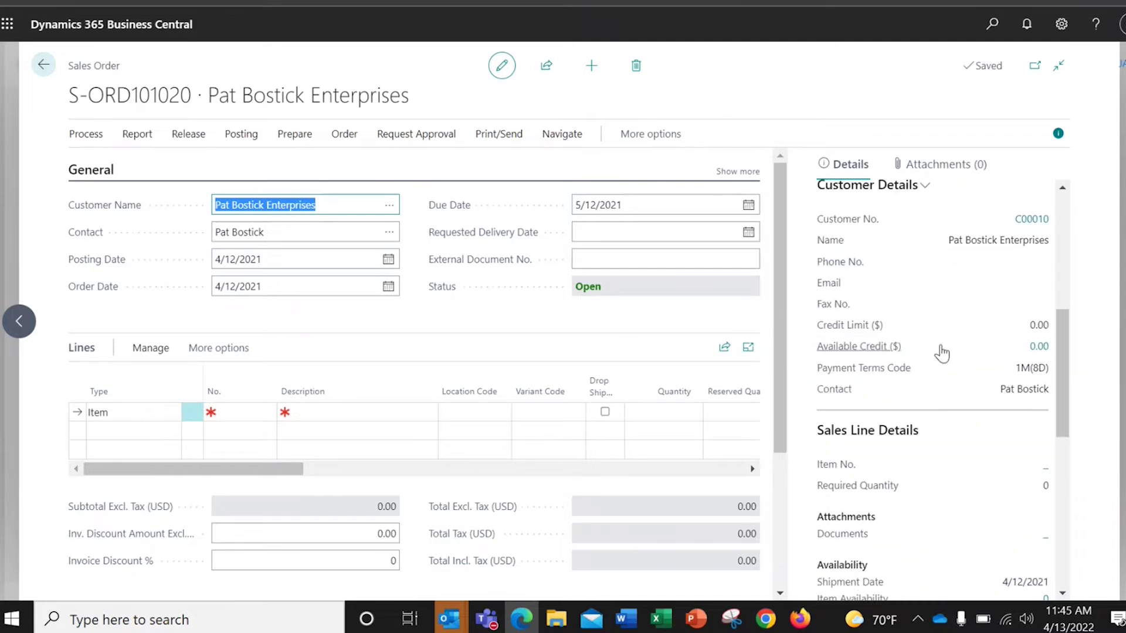
{"action": "scroll", "coordinate": [892, 346], "scroll_direction": "down", "scroll_amount": 10}
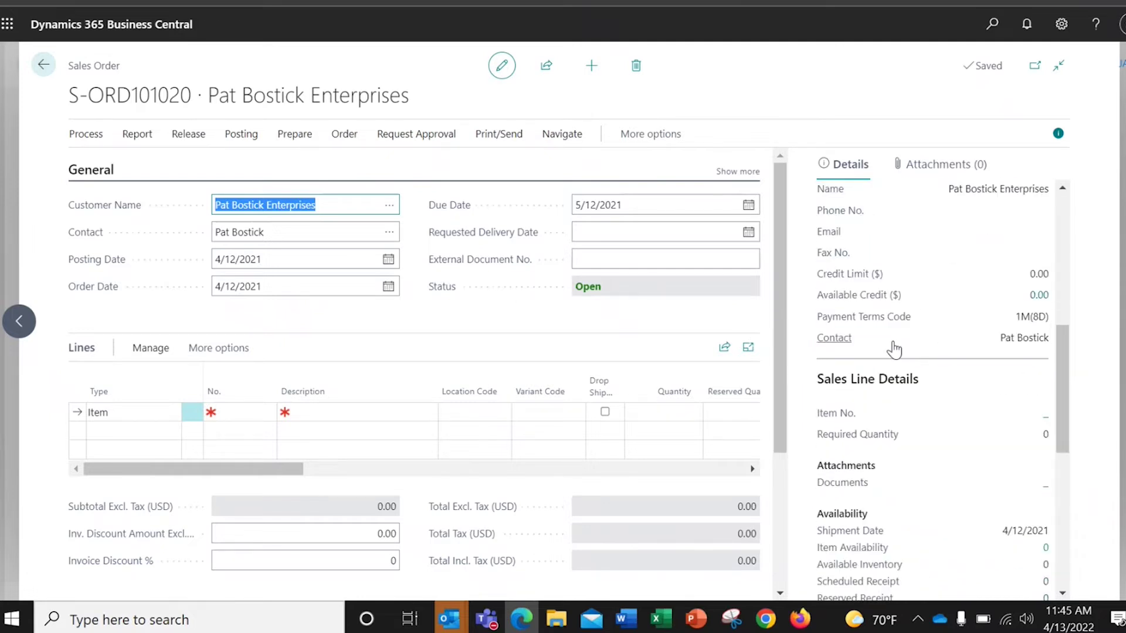
{"action": "scroll", "coordinate": [894, 349], "scroll_direction": "up", "scroll_amount": 10}
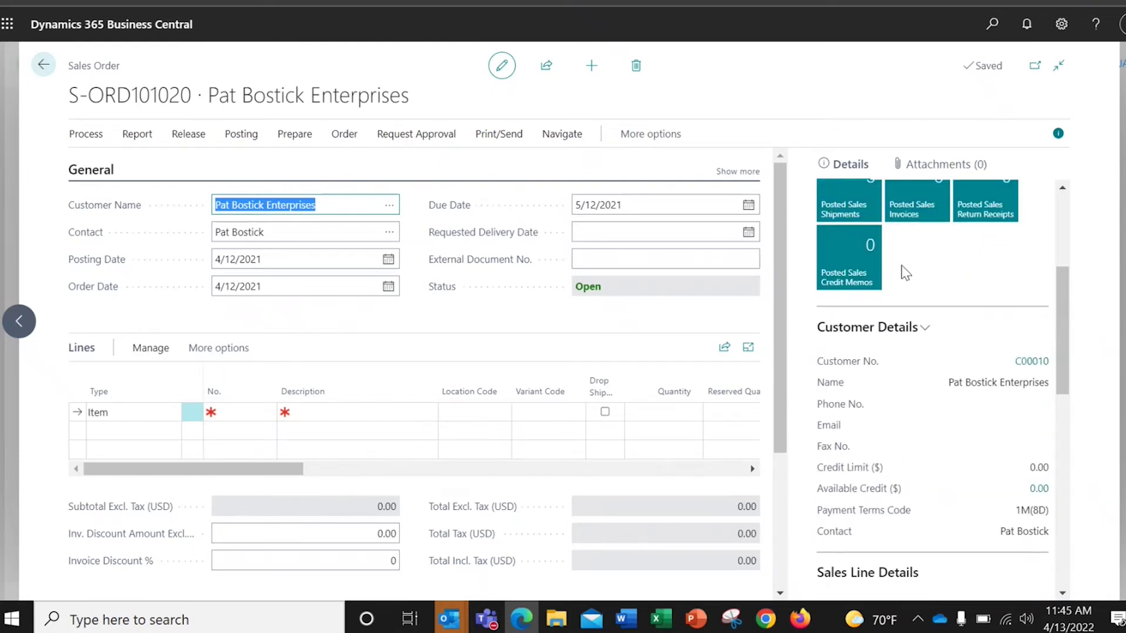
{"action": "left_click", "coordinate": [1059, 135]}
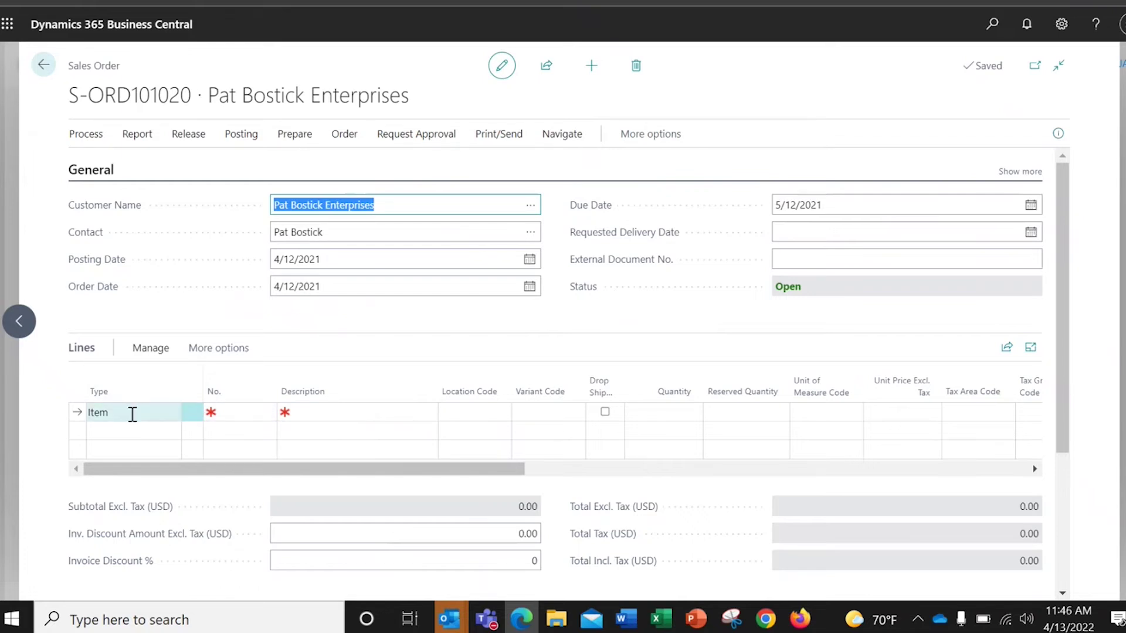
- Check the available line types, keep Item, and add item 1012, PITT Replica Helmet - Serialized, to the first order line
{"action": "left_click", "coordinate": [160, 419]}
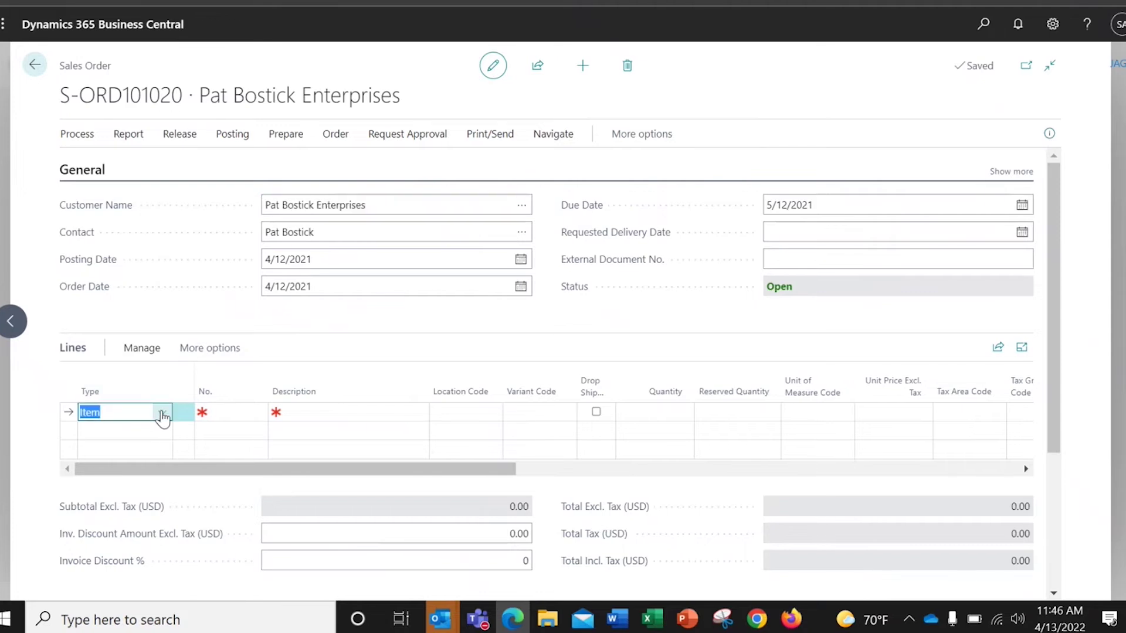
{"action": "left_click", "coordinate": [162, 414]}
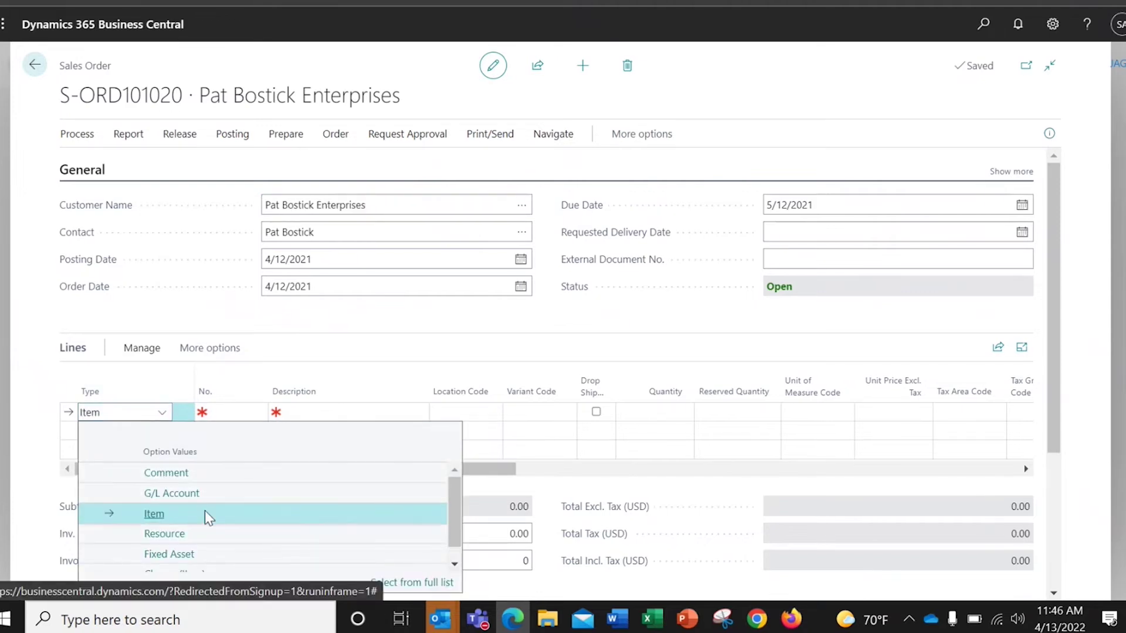
{"action": "scroll", "coordinate": [200, 542], "scroll_direction": "down", "scroll_amount": 1}
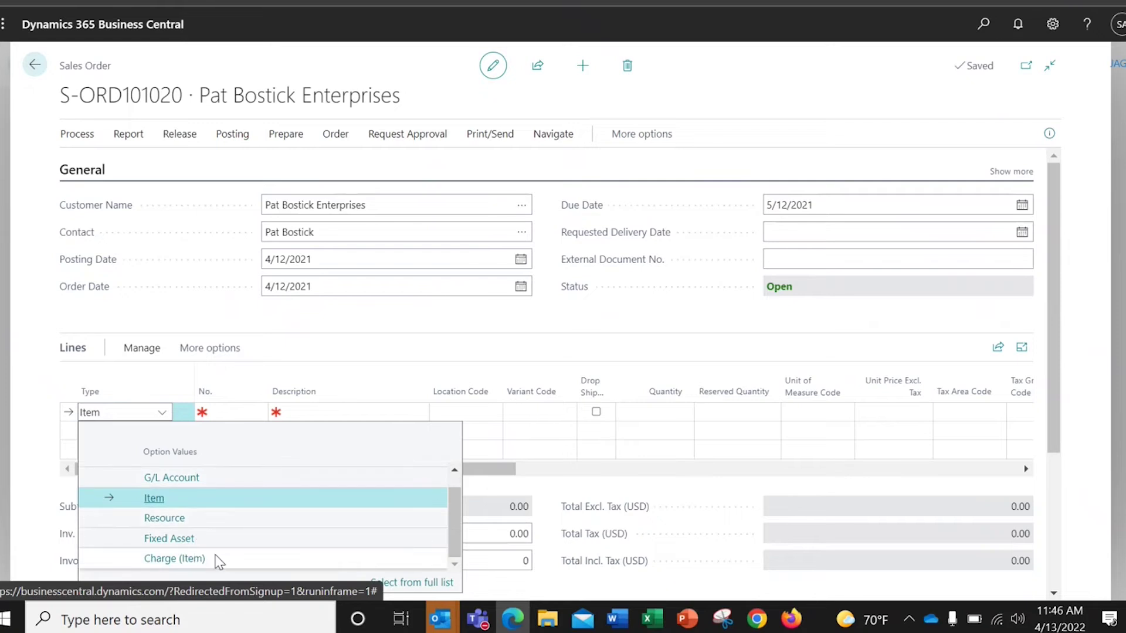
{"action": "scroll", "coordinate": [218, 561], "scroll_direction": "up", "scroll_amount": 1}
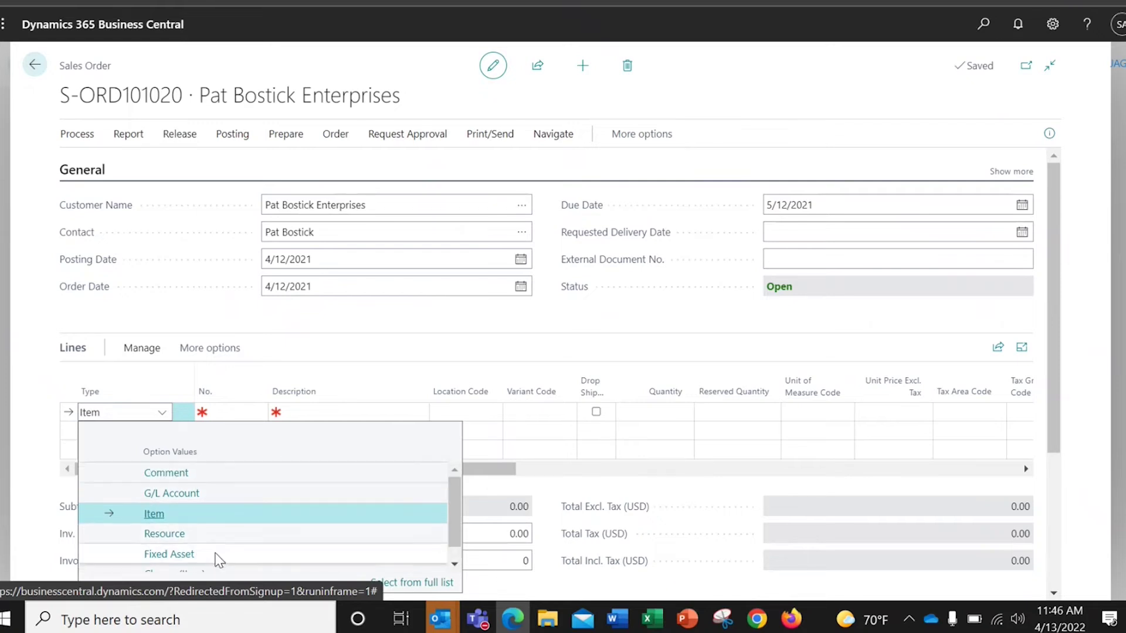
{"action": "left_click", "coordinate": [247, 412]}
{"action": "left_click", "coordinate": [256, 414]}
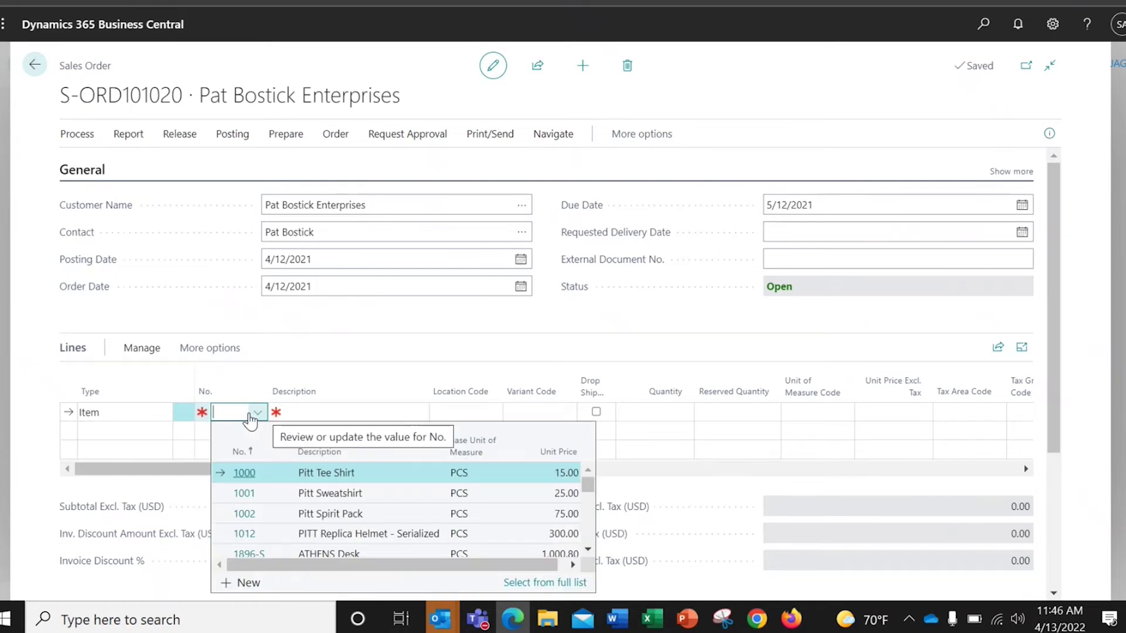
{"action": "left_click", "coordinate": [322, 533]}
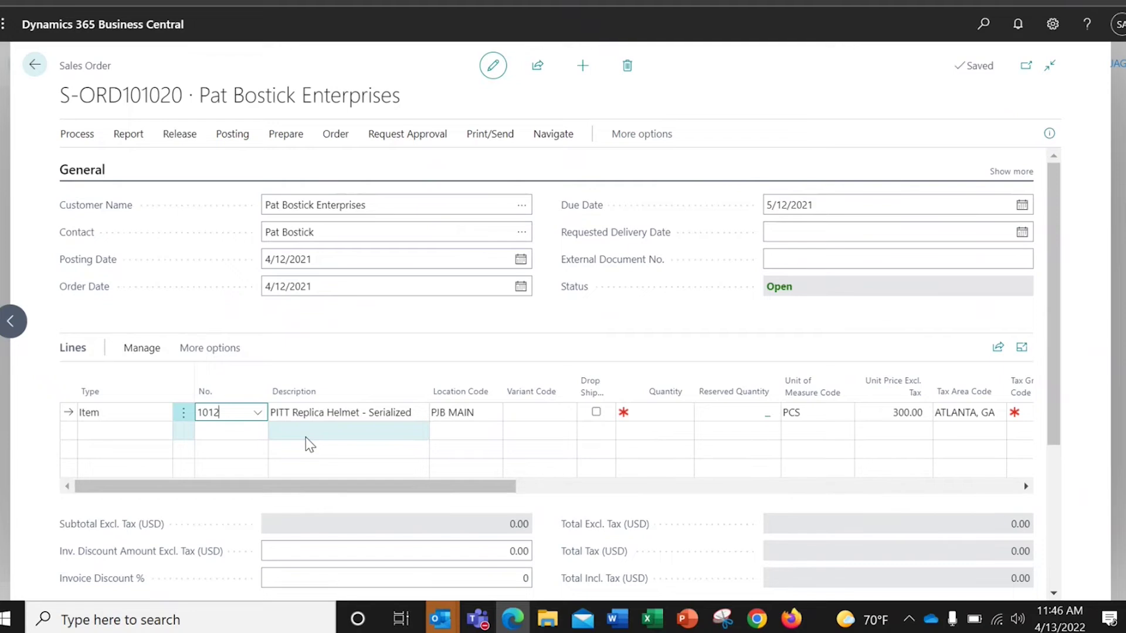
- Set the quantity on the PITT Replica Helmet line to 1
{"action": "left_click", "coordinate": [678, 410]}
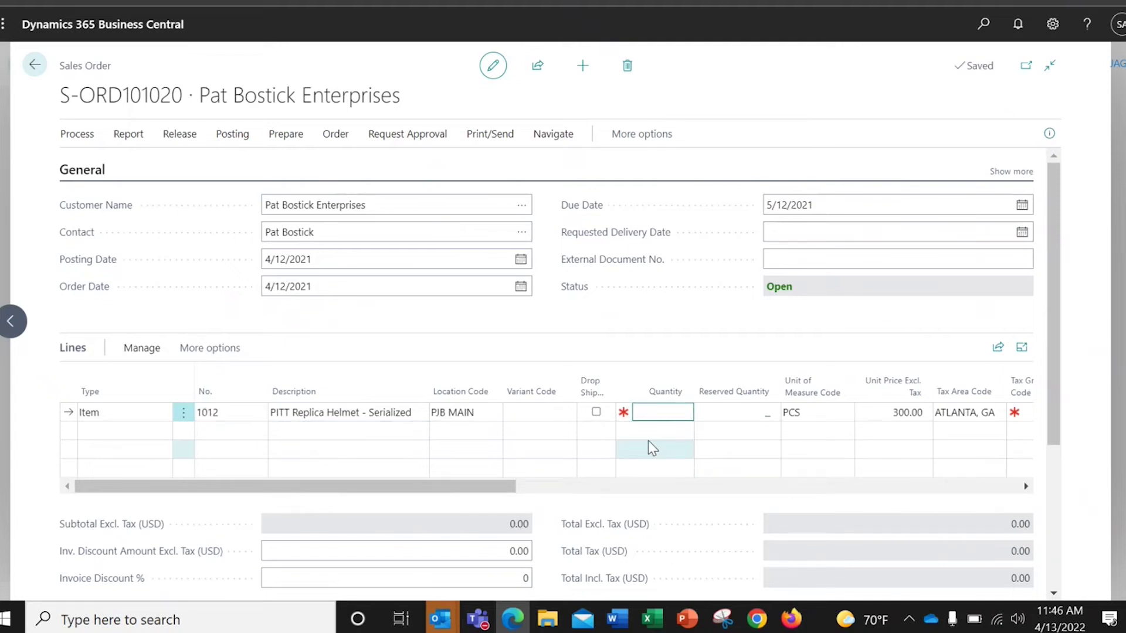
{"action": "type", "text": "1"}
{"action": "key", "text": "Tab"}
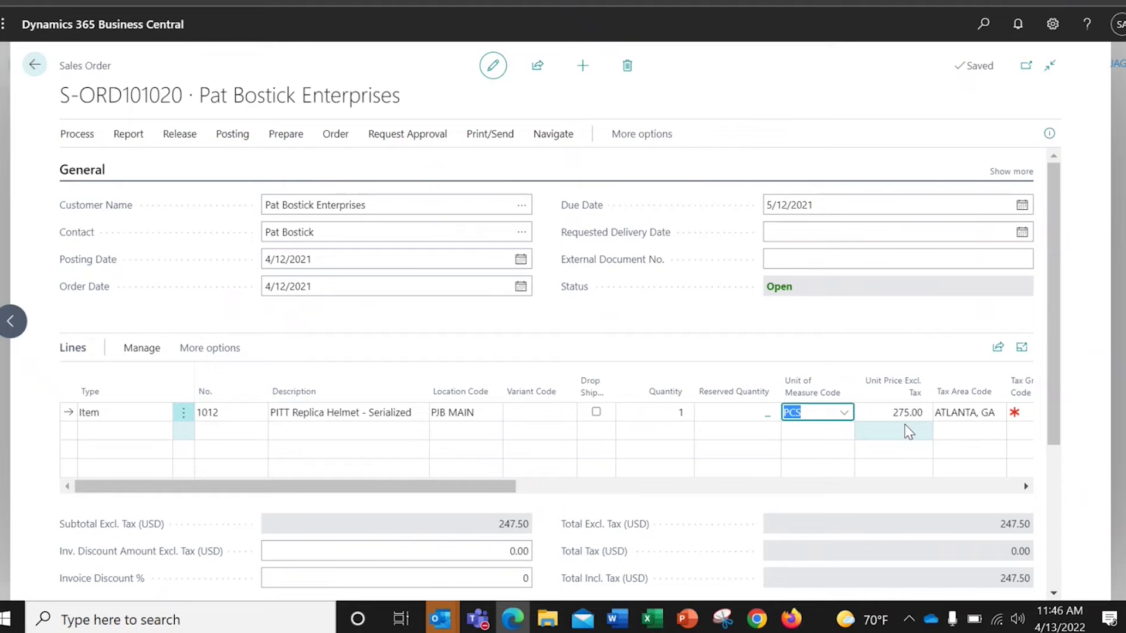
- Review the helmet line's price and discount fields and set its tax group code to SUPPLIES
{"action": "left_click_drag", "start_coordinate": [493, 486], "coordinate": [607, 494]}
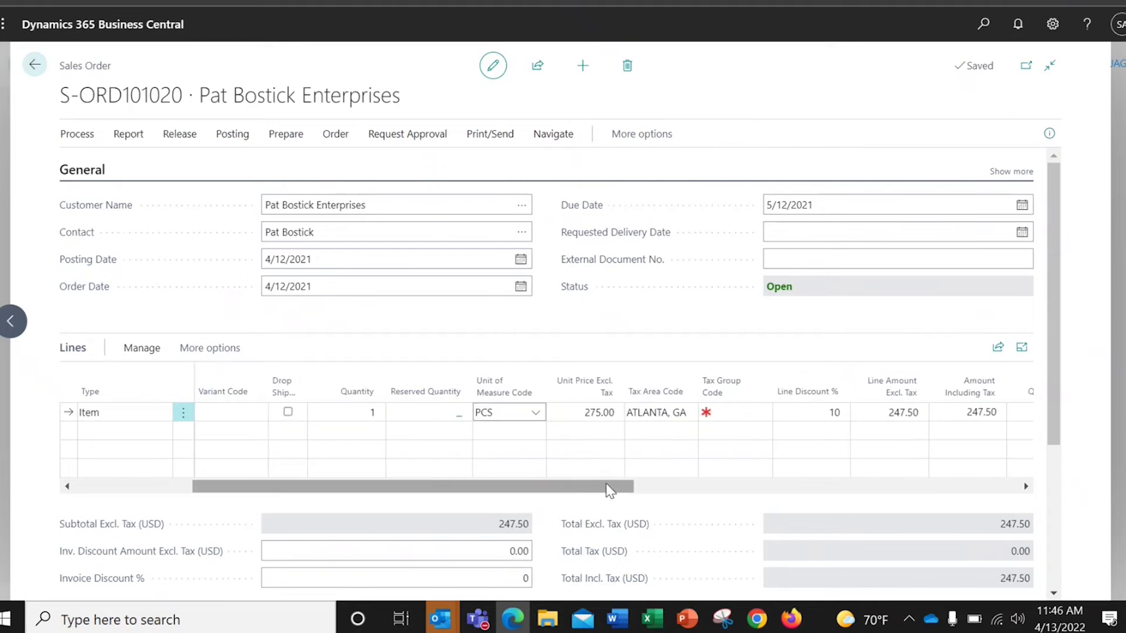
{"action": "left_click", "coordinate": [530, 414]}
{"action": "left_click", "coordinate": [602, 418]}
{"action": "left_click", "coordinate": [820, 420]}
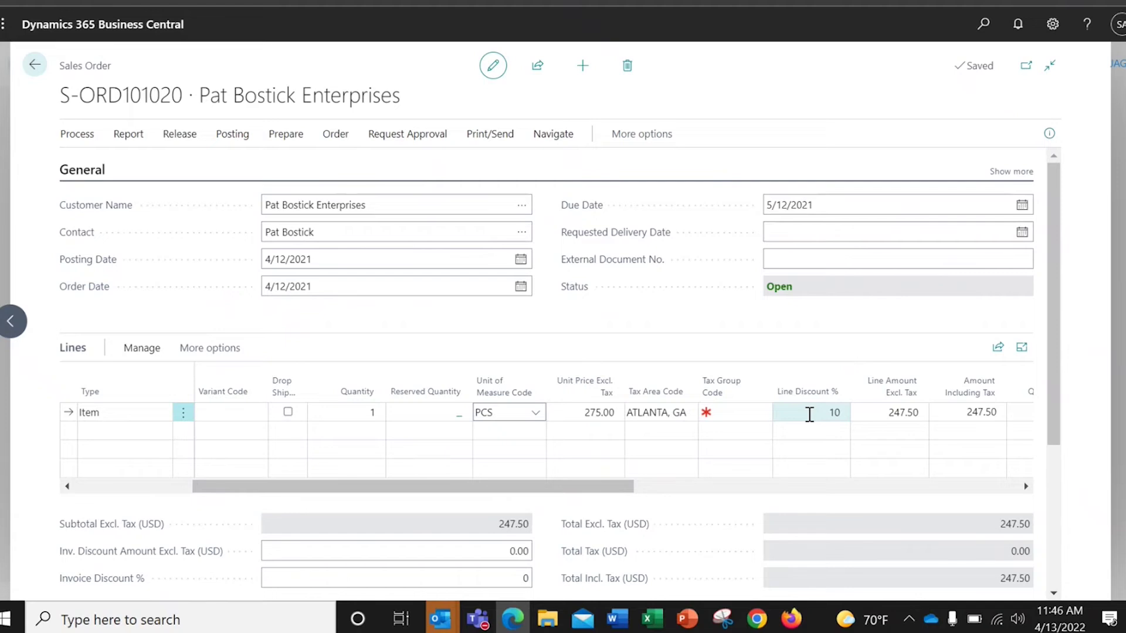
{"action": "left_click", "coordinate": [747, 413]}
{"action": "left_click", "coordinate": [761, 413]}
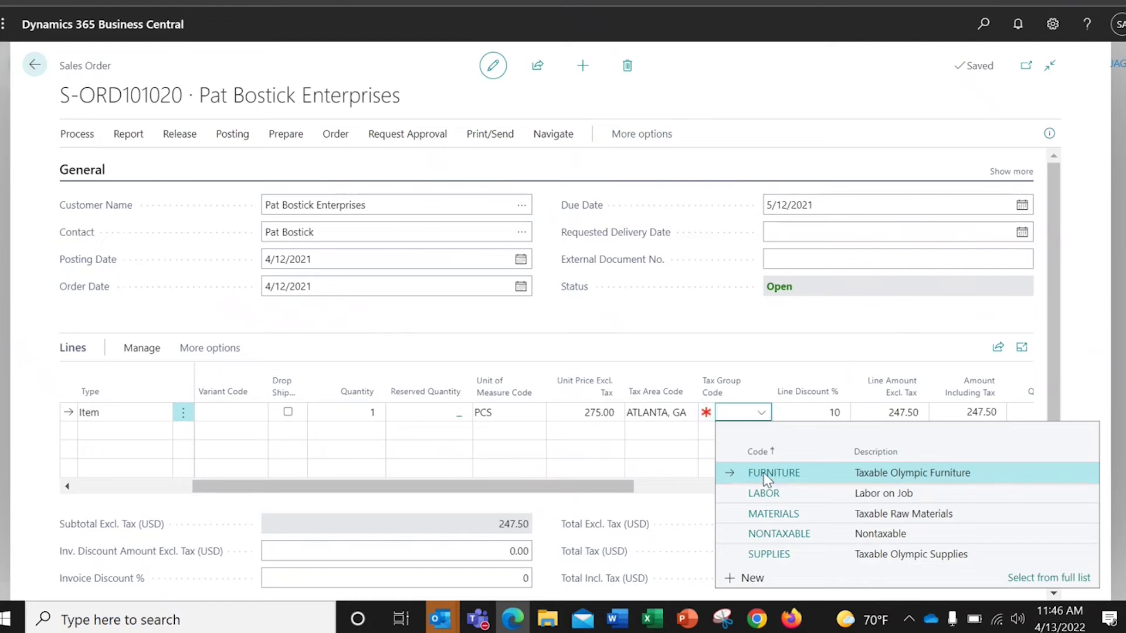
{"action": "left_click", "coordinate": [765, 554]}
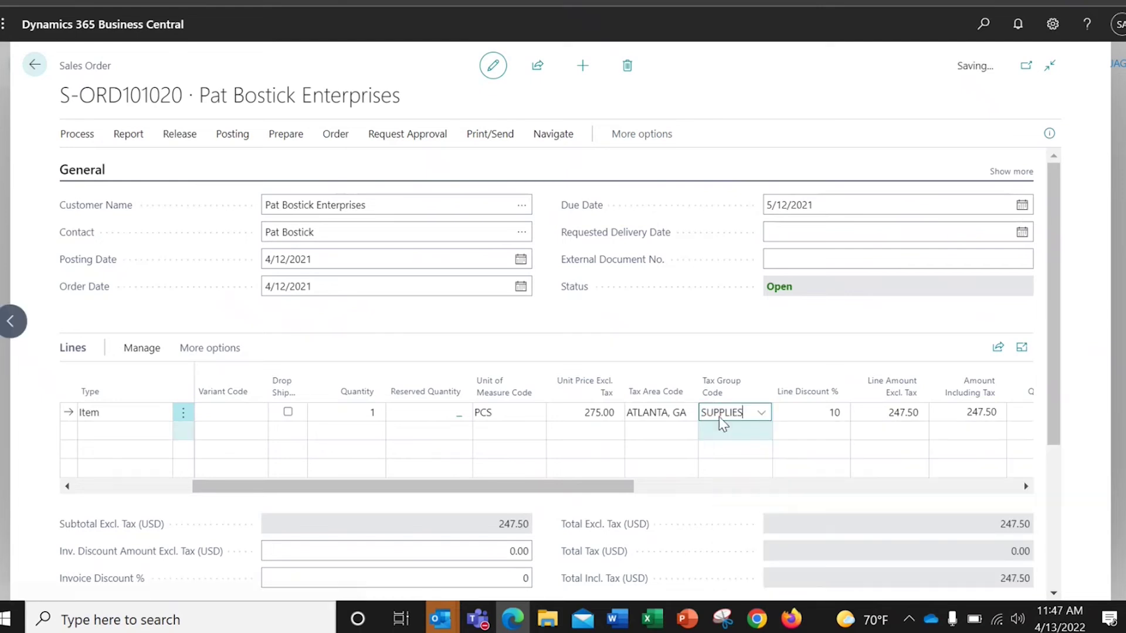
{"action": "left_click_drag", "start_coordinate": [625, 484], "coordinate": [355, 468]}
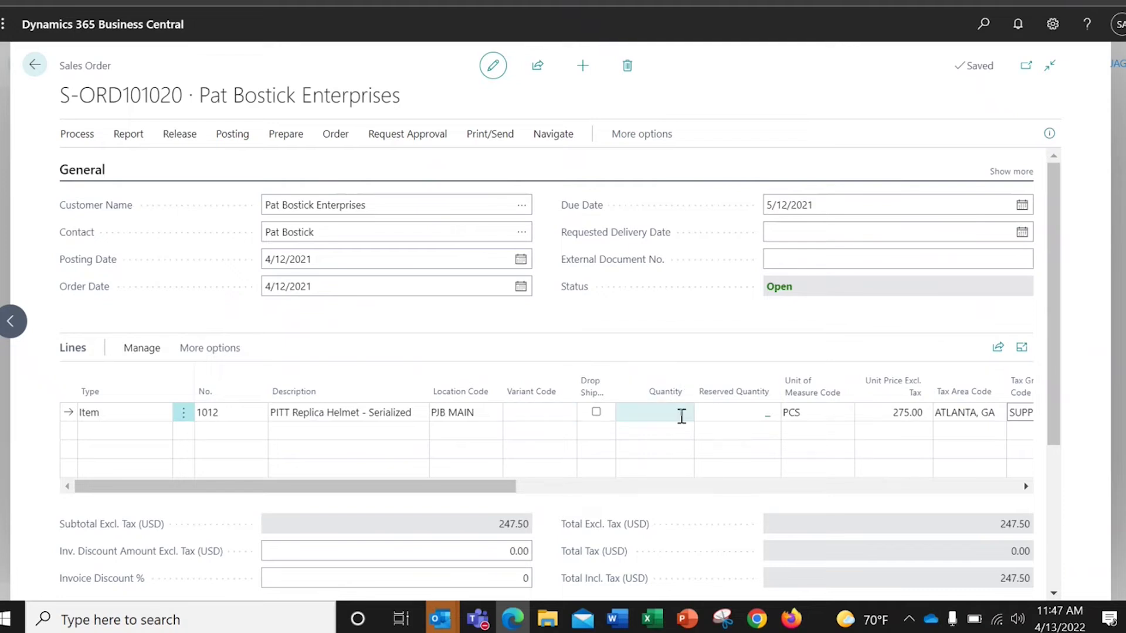
- Personalize the sales order page by adding the Reserve field to the lines between Quantity and Reserved Quantity
{"action": "left_click", "coordinate": [1052, 24]}
{"action": "left_click", "coordinate": [928, 125]}
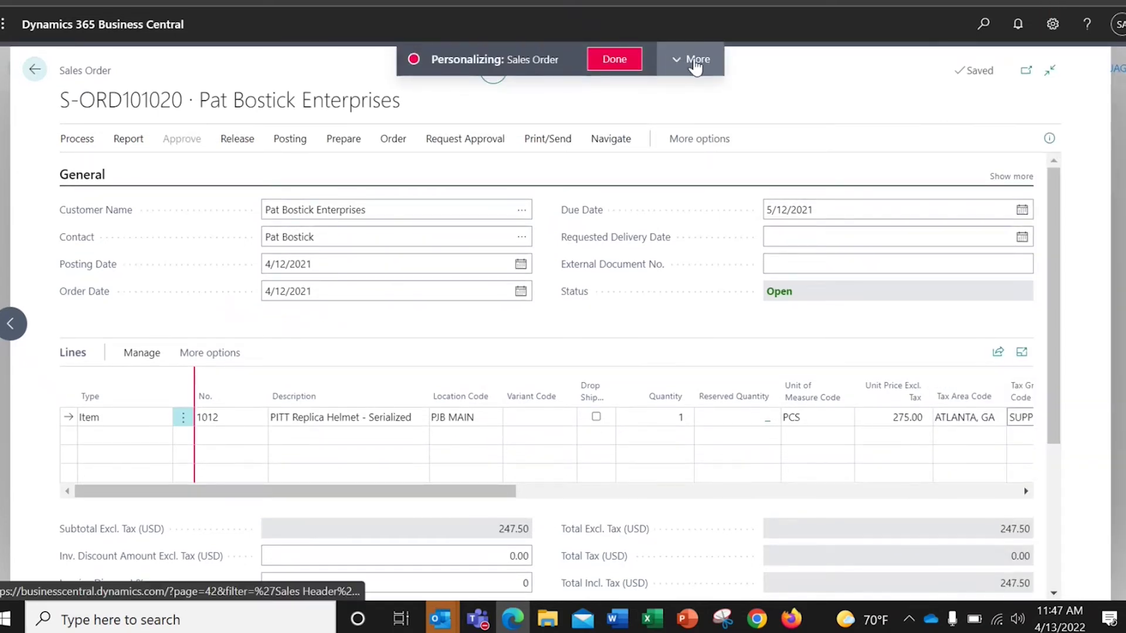
{"action": "left_click", "coordinate": [692, 59]}
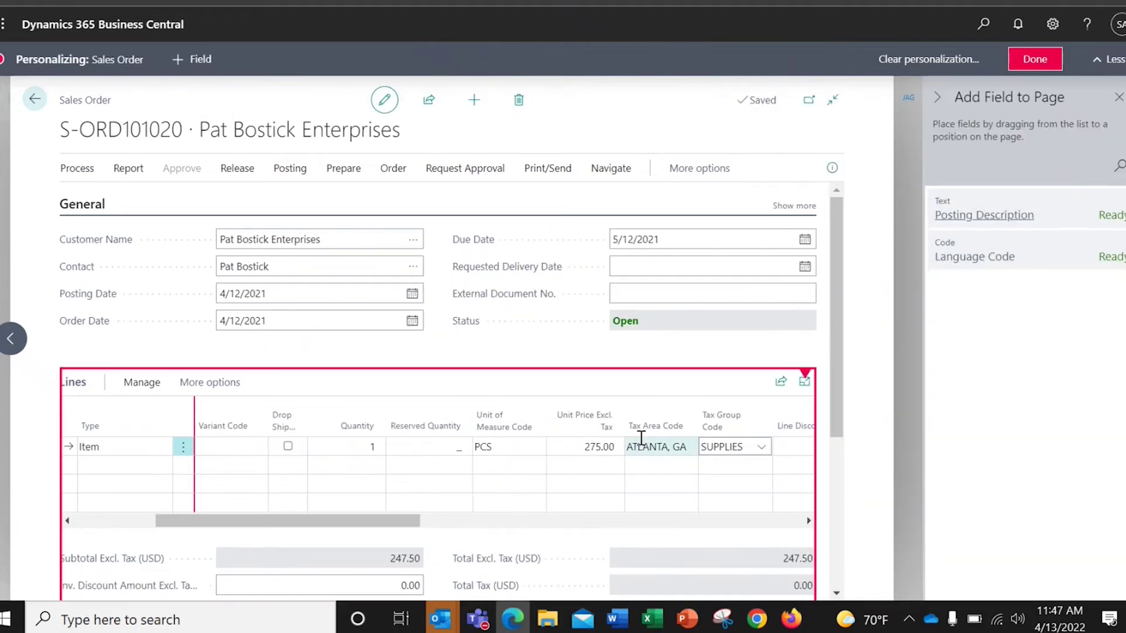
{"action": "left_click", "coordinate": [457, 448]}
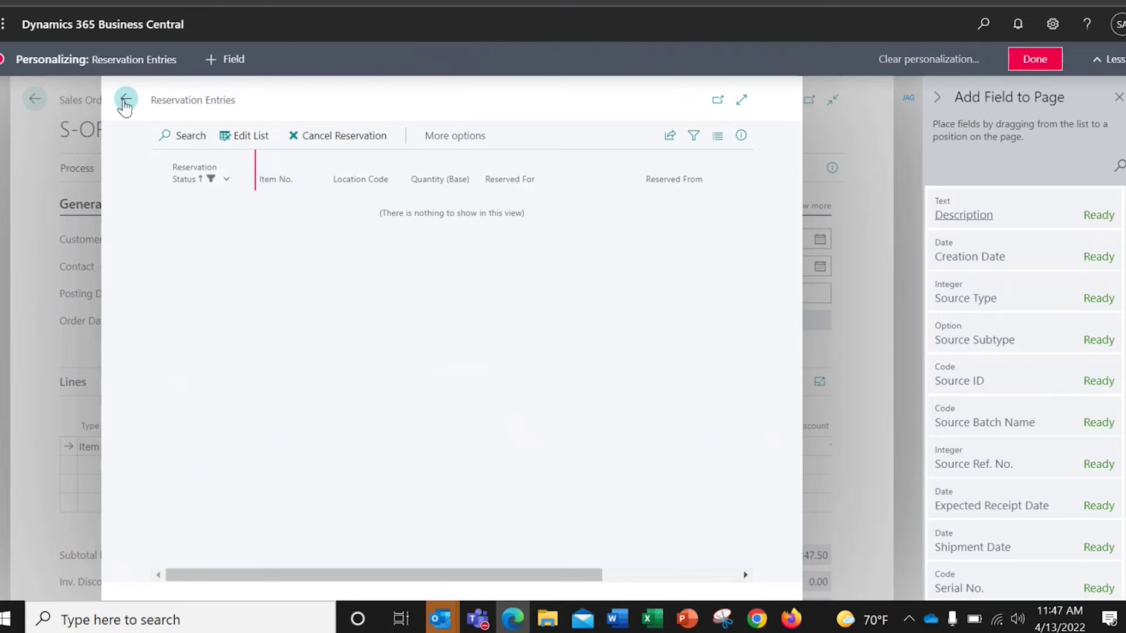
{"action": "key", "text": "Escape"}
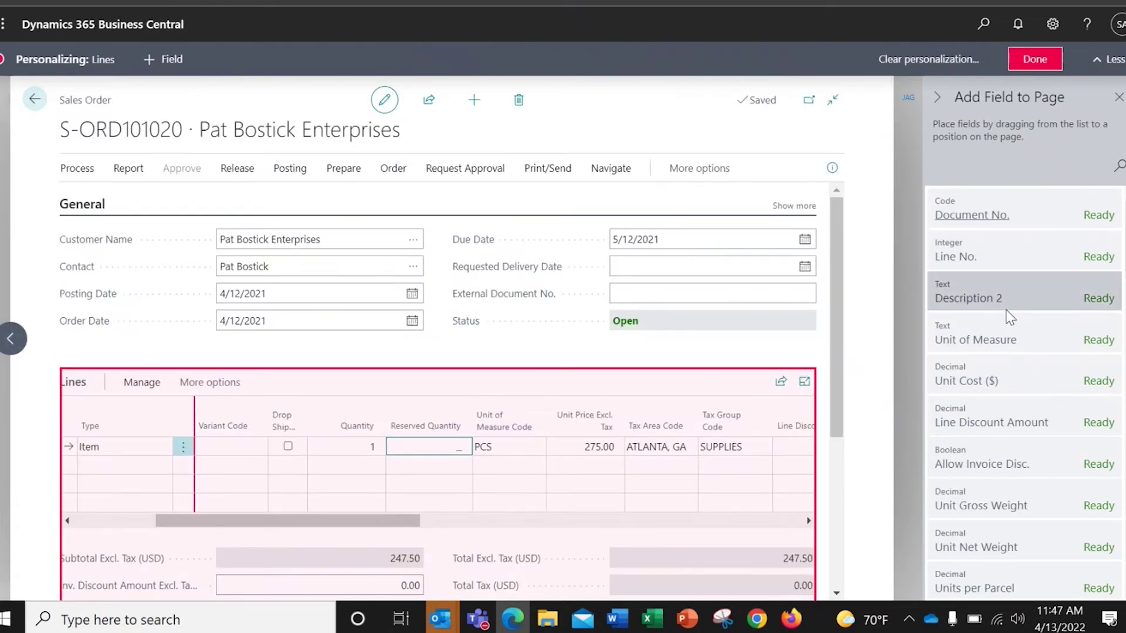
{"action": "scroll", "coordinate": [1006, 420], "scroll_direction": "down", "scroll_amount": 3}
{"action": "scroll", "coordinate": [1007, 418], "scroll_direction": "down", "scroll_amount": 1}
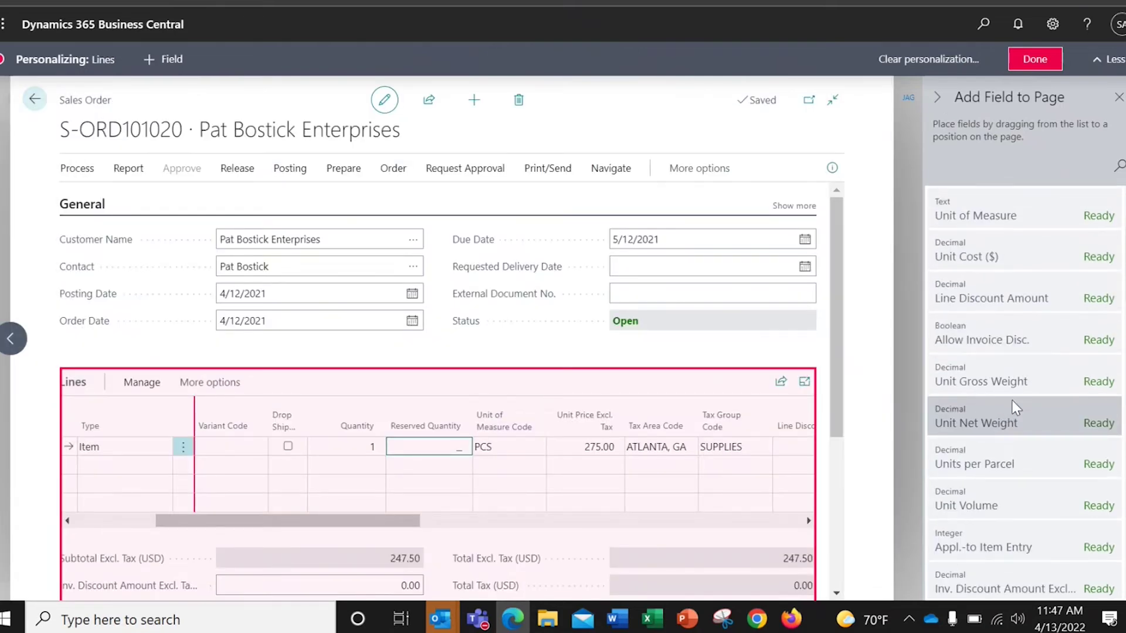
{"action": "scroll", "coordinate": [1014, 395], "scroll_direction": "down", "scroll_amount": 3}
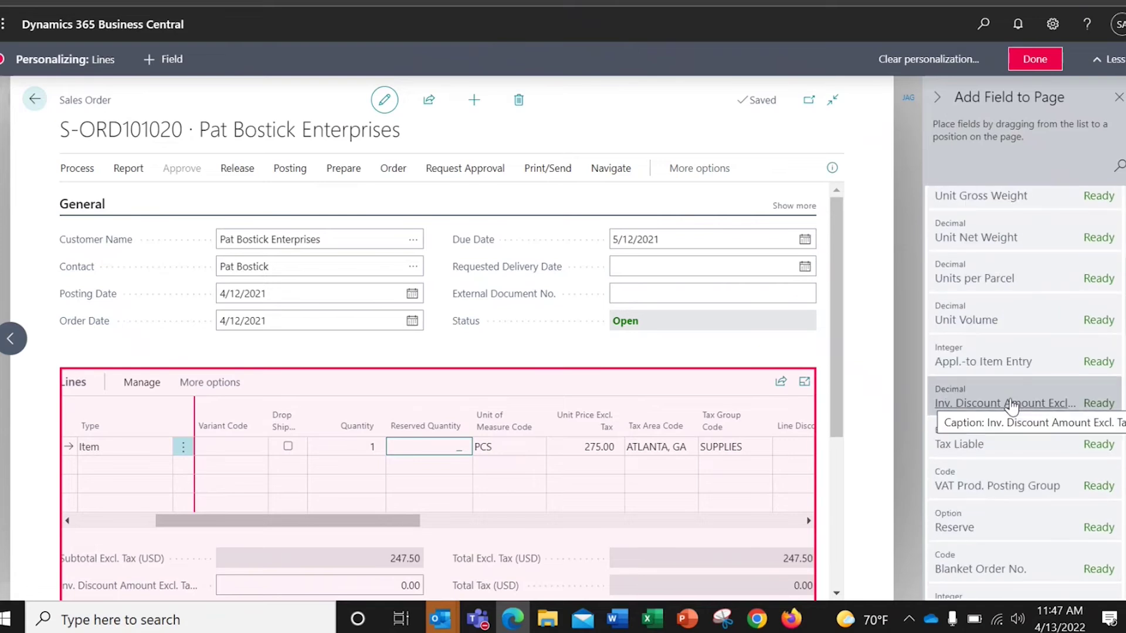
{"action": "scroll", "coordinate": [1014, 405], "scroll_direction": "down", "scroll_amount": 3}
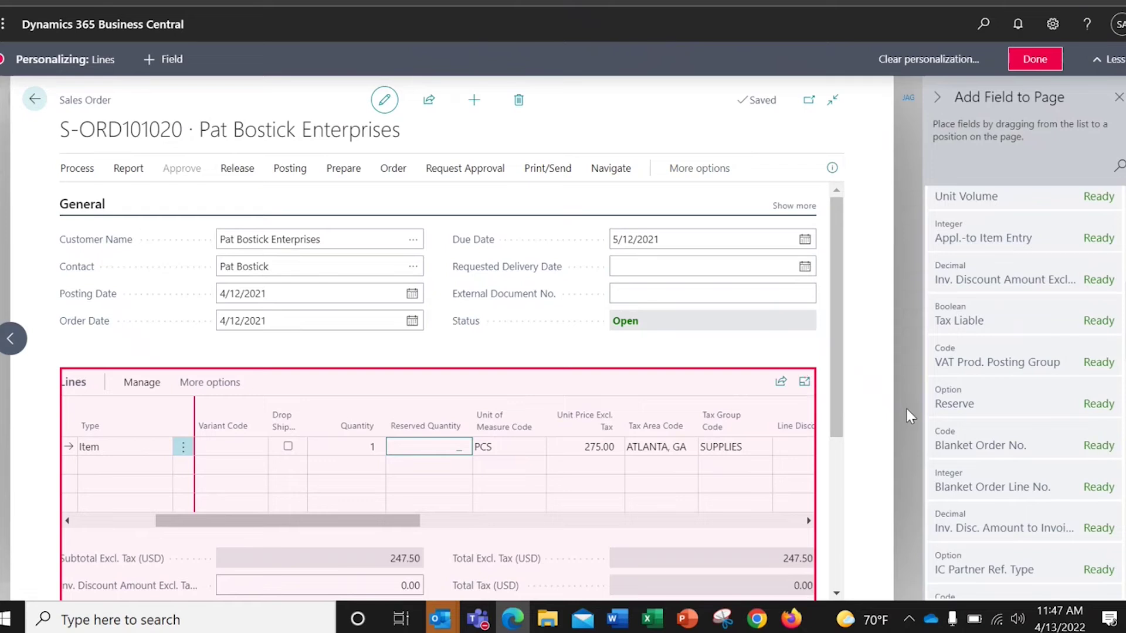
{"action": "mouse_move", "coordinate": [976, 396]}
{"action": "left_mouse_down"}
{"action": "mouse_move", "coordinate": [503, 382]}
{"action": "mouse_move", "coordinate": [400, 422]}
{"action": "left_mouse_up"}
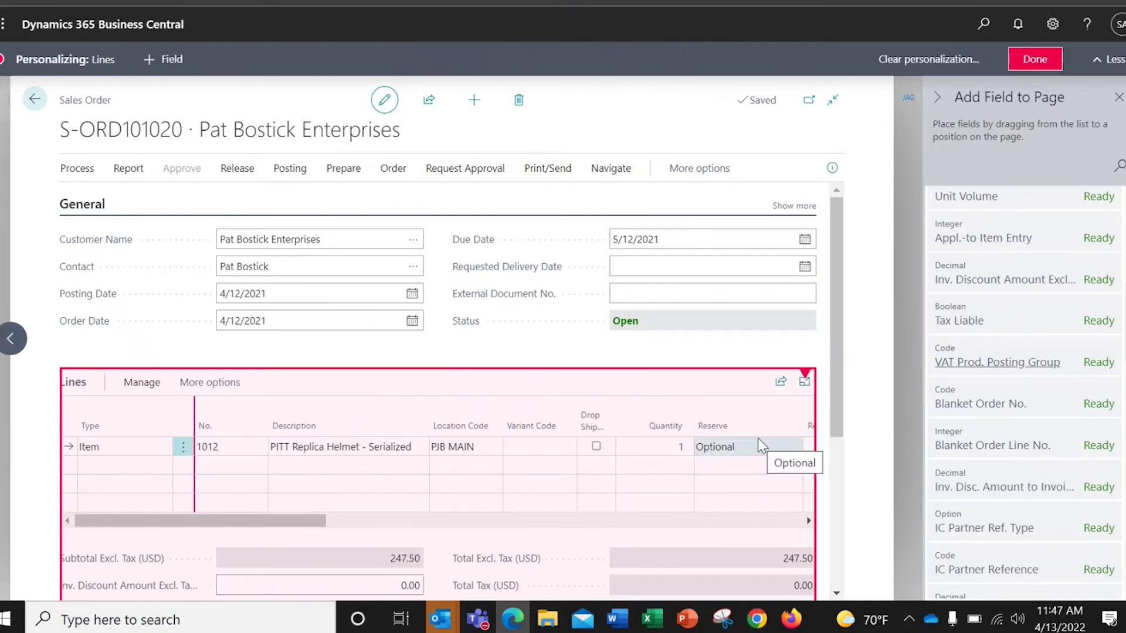
- Hide the Variant Code column in the order lines and finish personalizing the page
{"action": "left_click", "coordinate": [572, 409]}
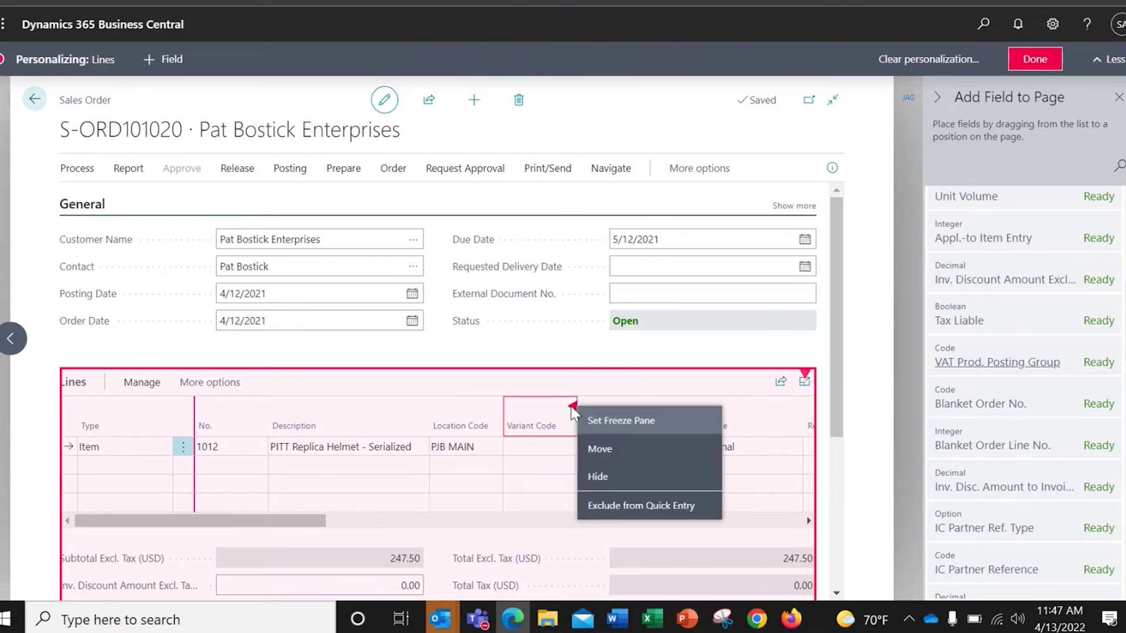
{"action": "left_click", "coordinate": [600, 478]}
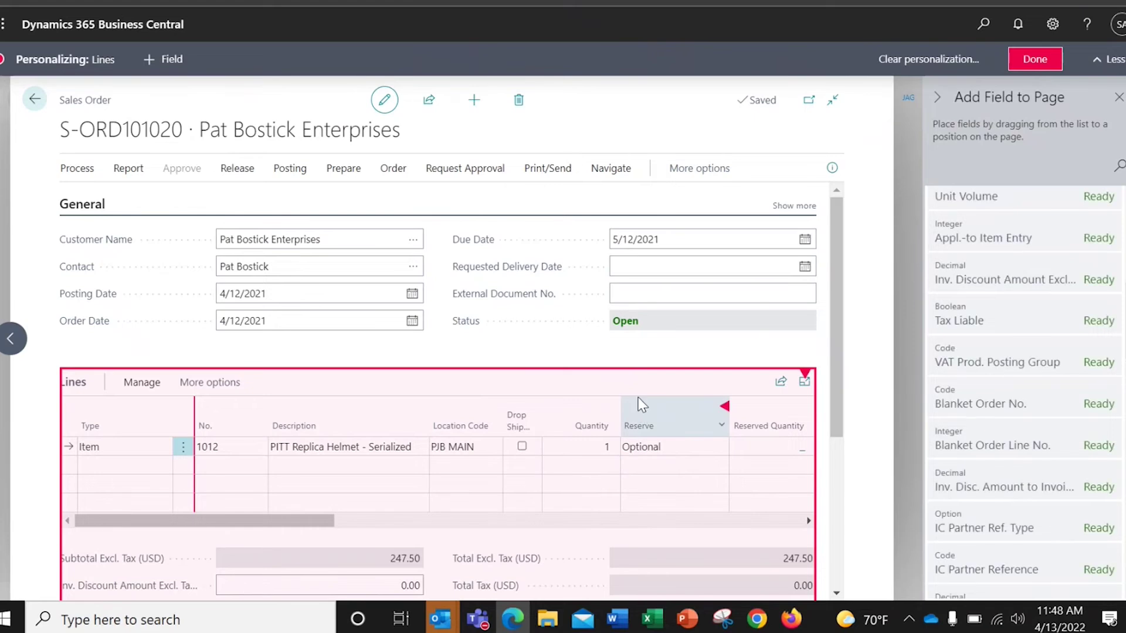
{"action": "left_click", "coordinate": [1034, 67]}
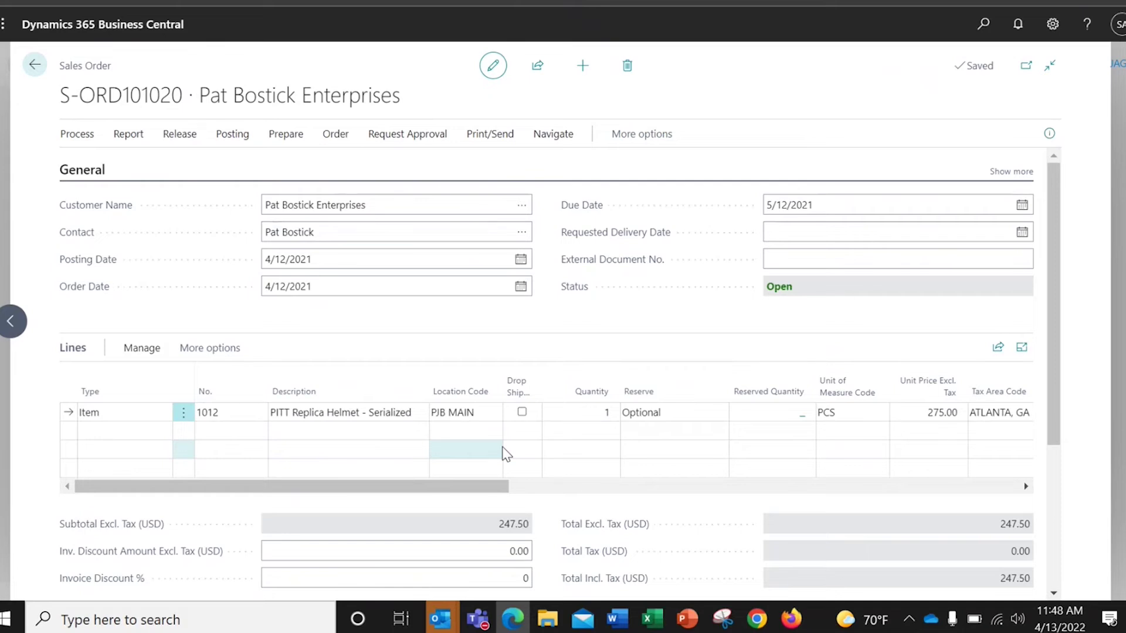
- Check the available Reserve options on the PITT Replica Helmet line and keep Optional
{"action": "left_click", "coordinate": [717, 416]}
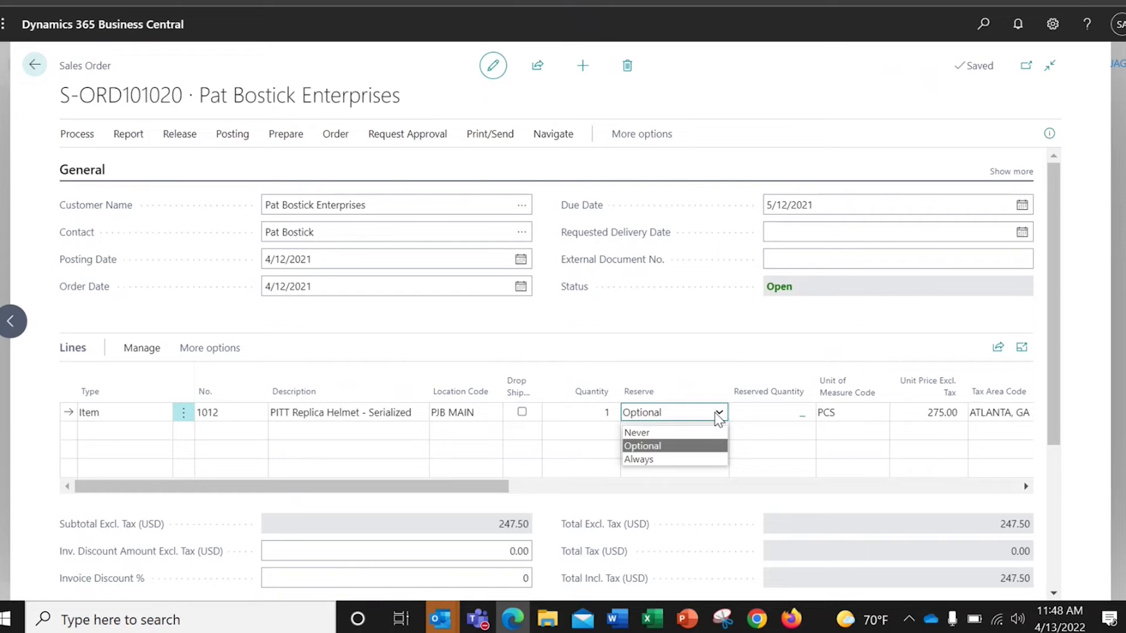
{"action": "left_click", "coordinate": [719, 416]}
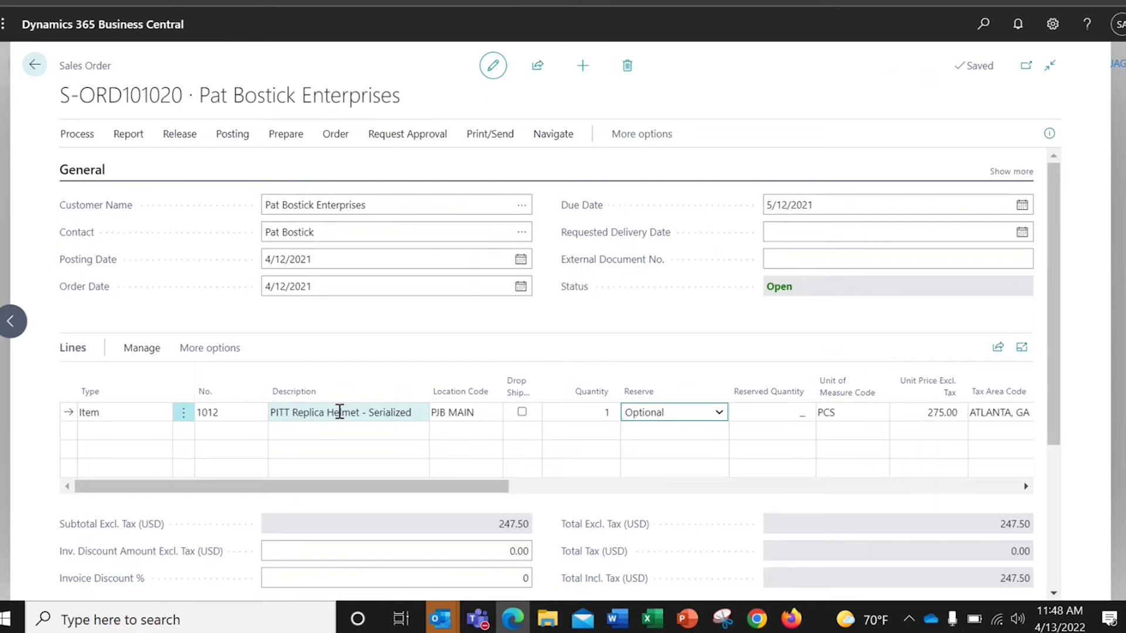
- Try to select a catalog item with the PITT Replica Helmet line active
{"action": "left_click", "coordinate": [209, 348]}
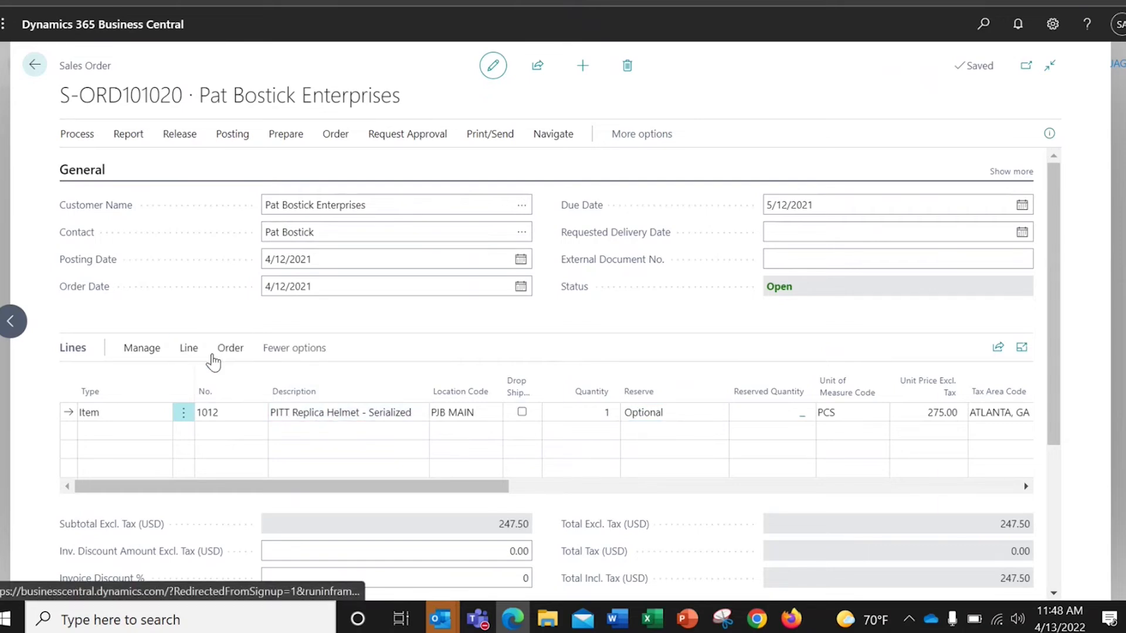
{"action": "left_click", "coordinate": [188, 350]}
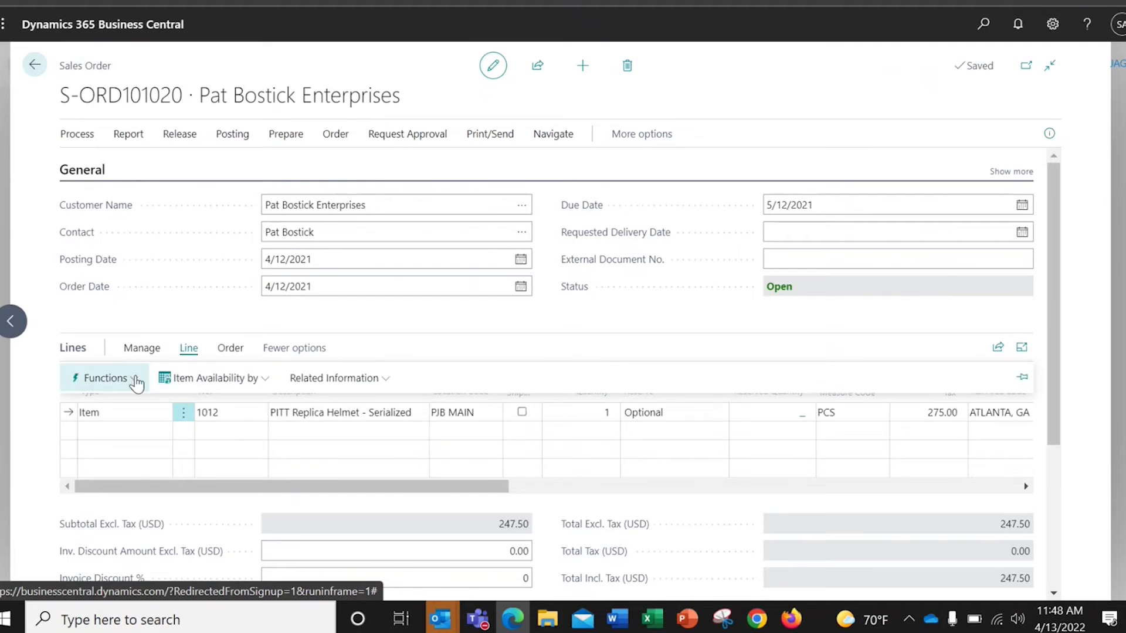
{"action": "left_click", "coordinate": [137, 381]}
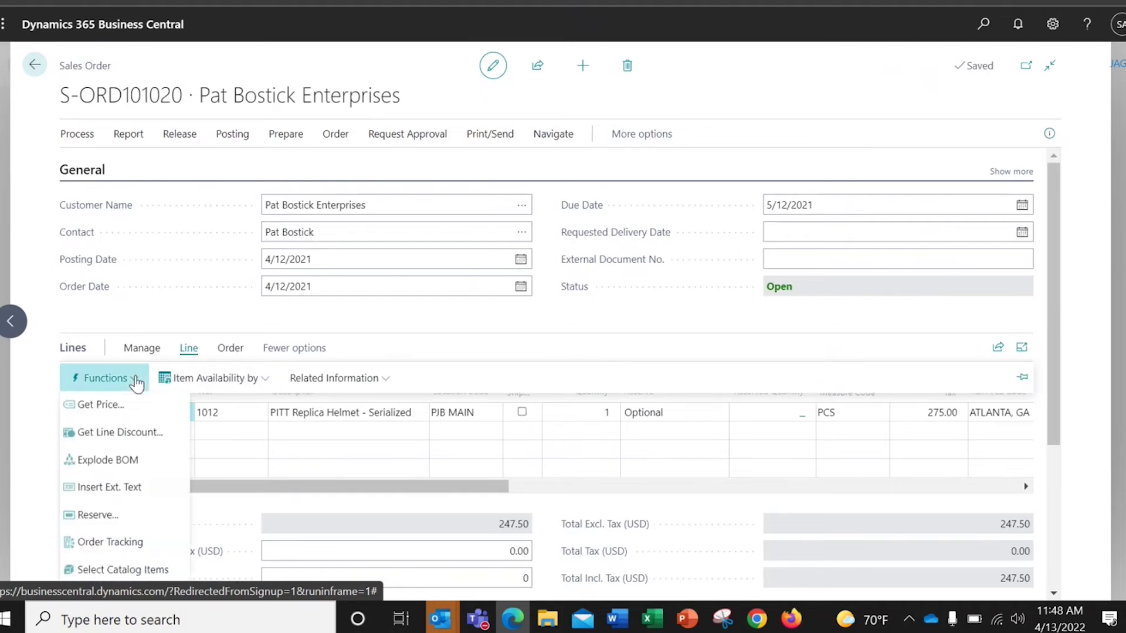
{"action": "left_click", "coordinate": [105, 574]}
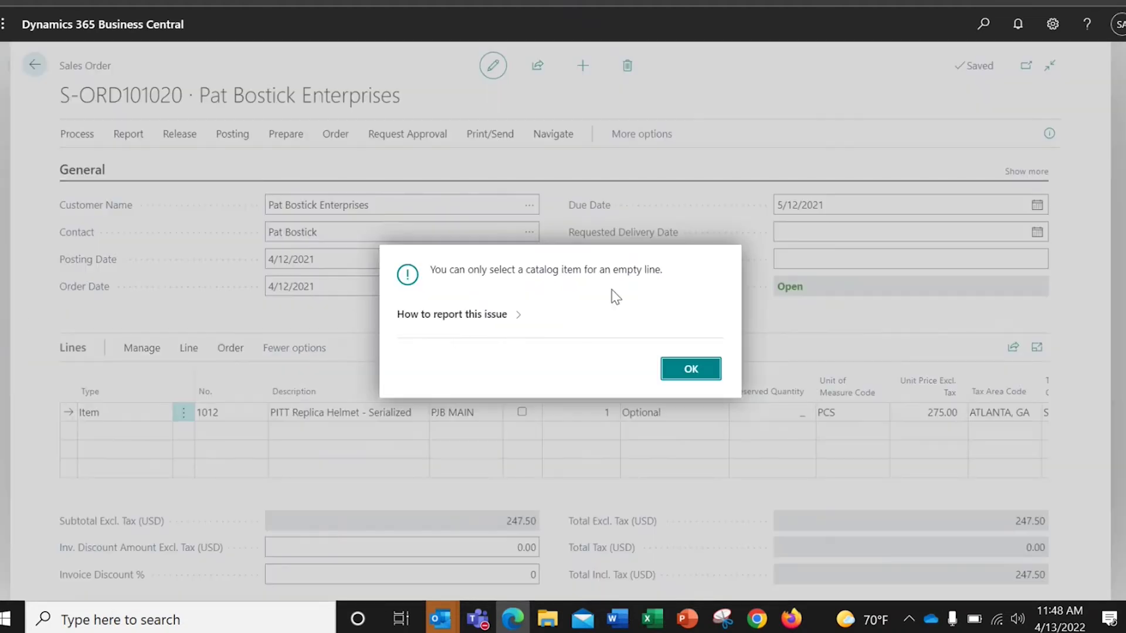
{"action": "left_click", "coordinate": [712, 377]}
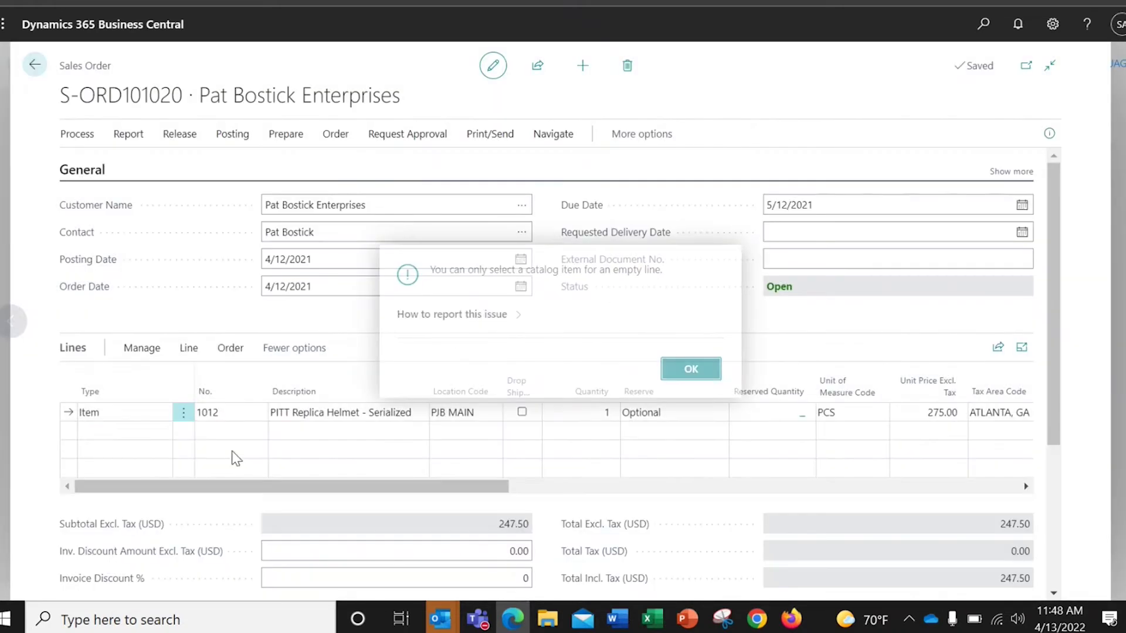
- Start a new Item line below the helmet and fill it with catalog item PJB100, Callaway Rogue ST Driver
{"action": "left_click", "coordinate": [128, 438]}
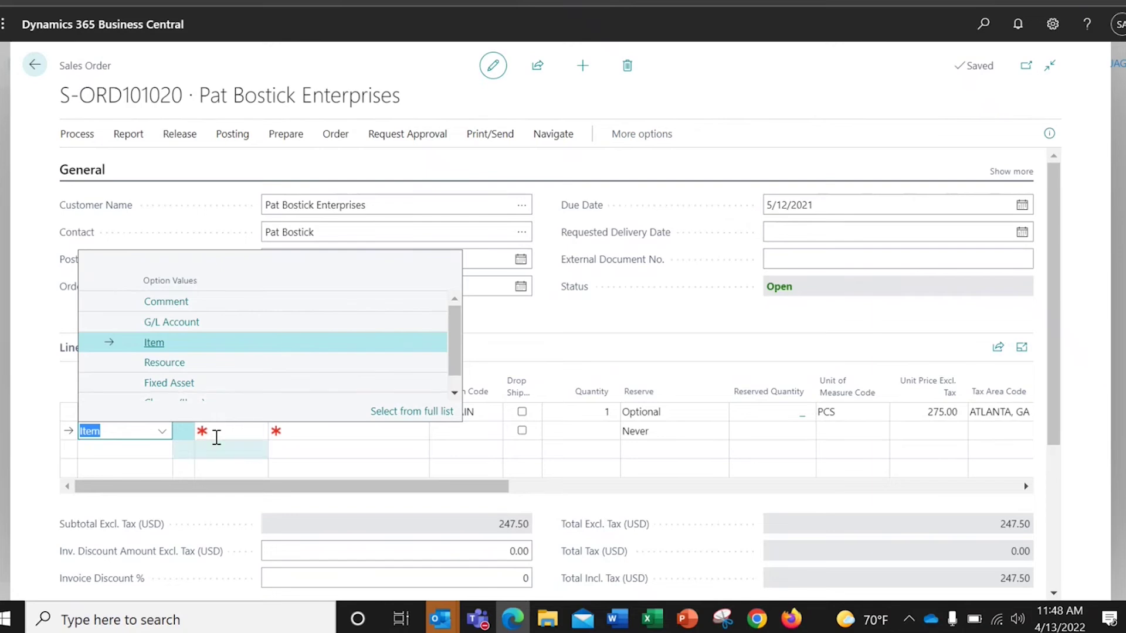
{"action": "left_click", "coordinate": [195, 350]}
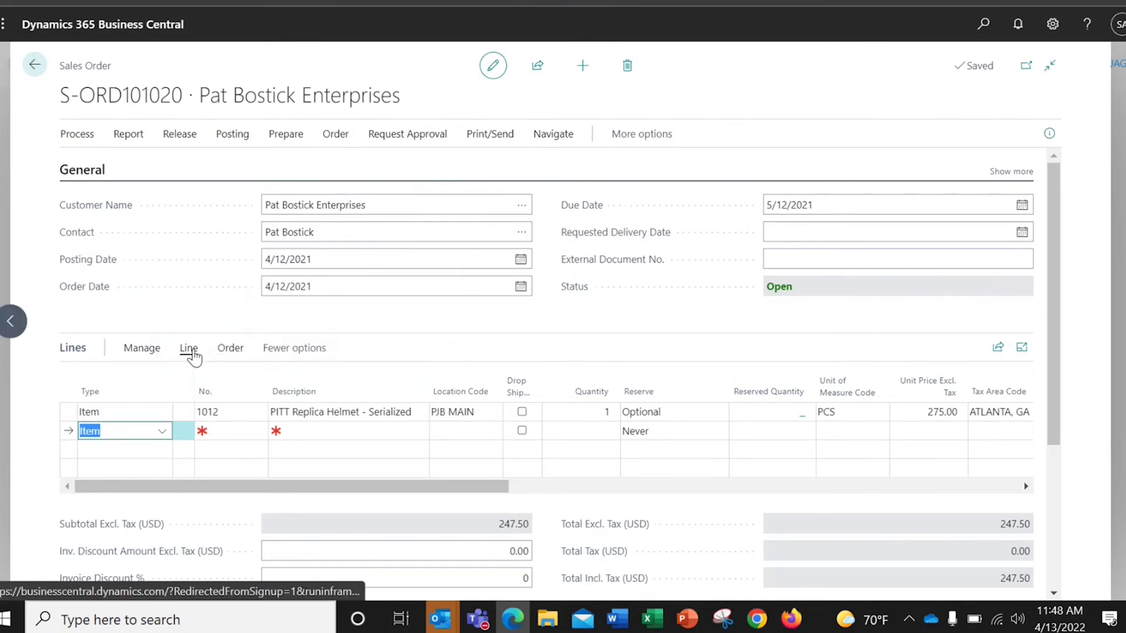
{"action": "left_click", "coordinate": [188, 348]}
{"action": "left_click", "coordinate": [130, 378]}
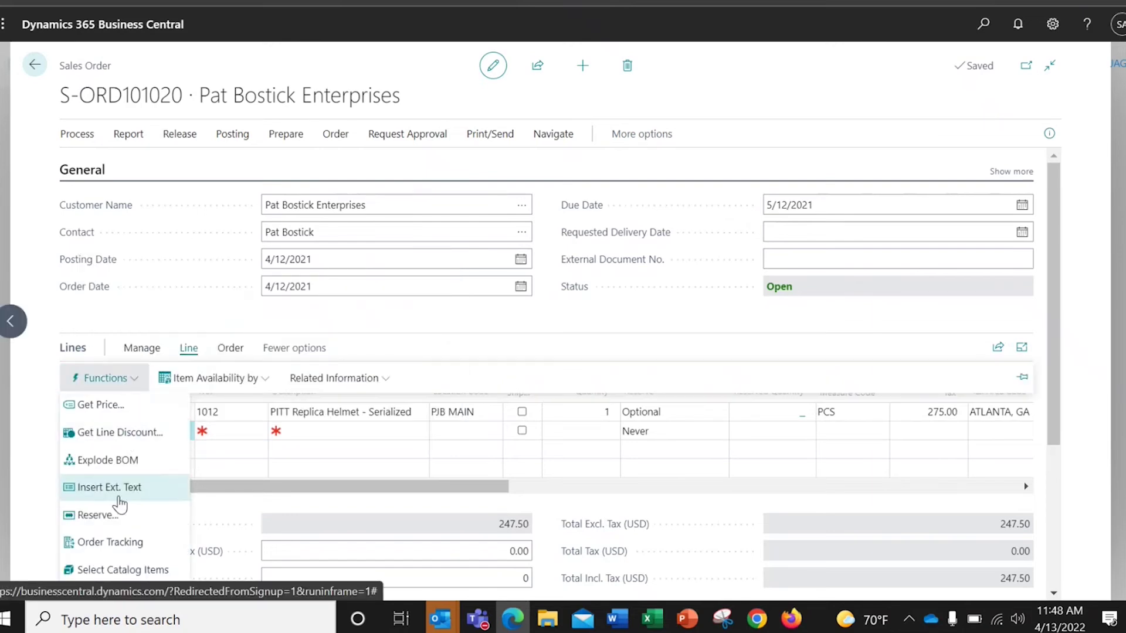
{"action": "left_click", "coordinate": [113, 569]}
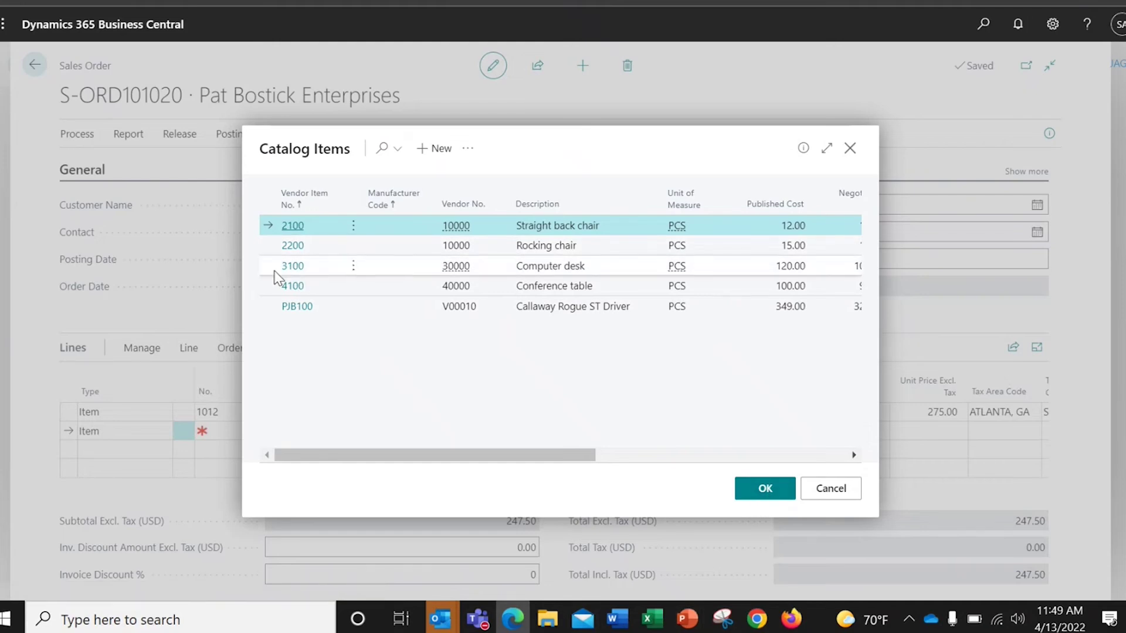
{"action": "left_click", "coordinate": [395, 307]}
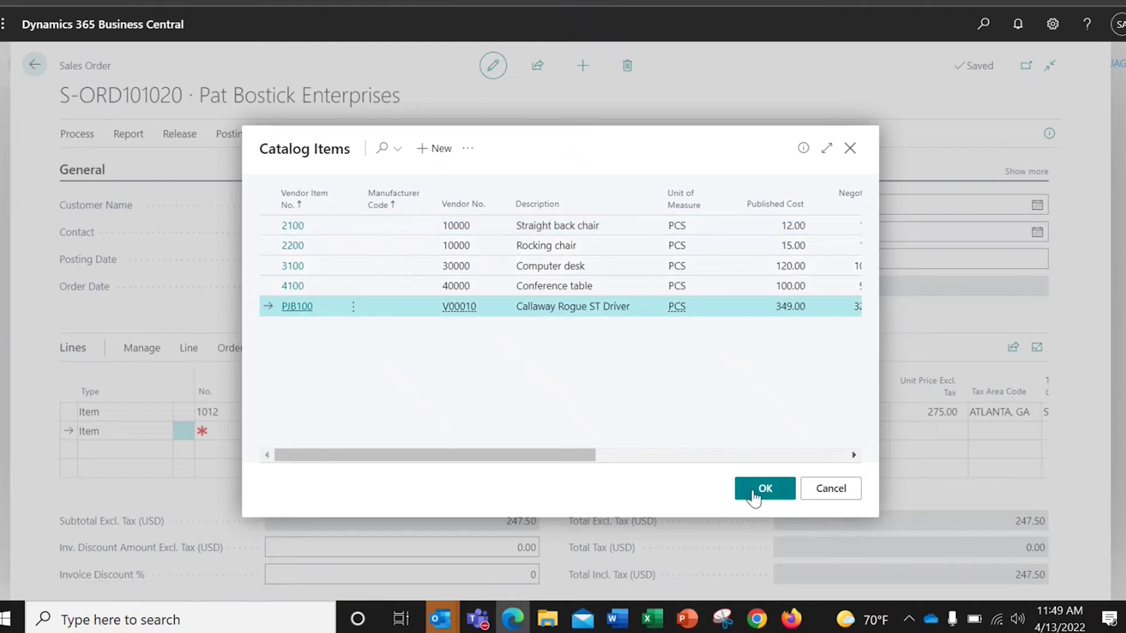
{"action": "left_click", "coordinate": [763, 491]}
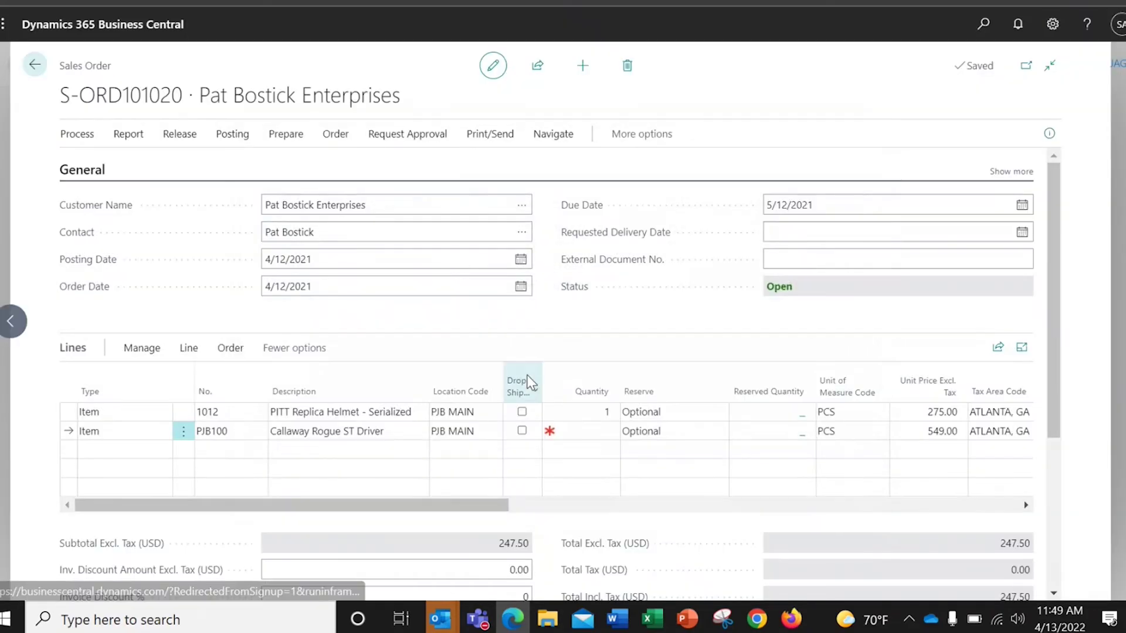
- Set the quantity on the Callaway Rogue ST Driver line to 1 and check its Reserve options
{"action": "left_click", "coordinate": [596, 432]}
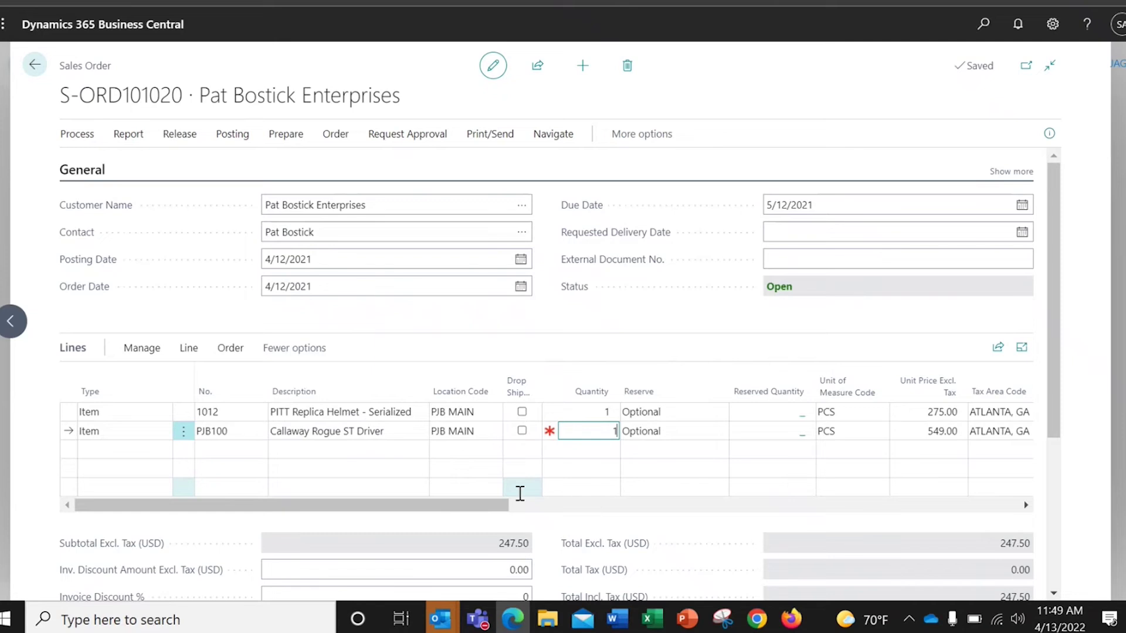
{"action": "key", "text": "Tab"}
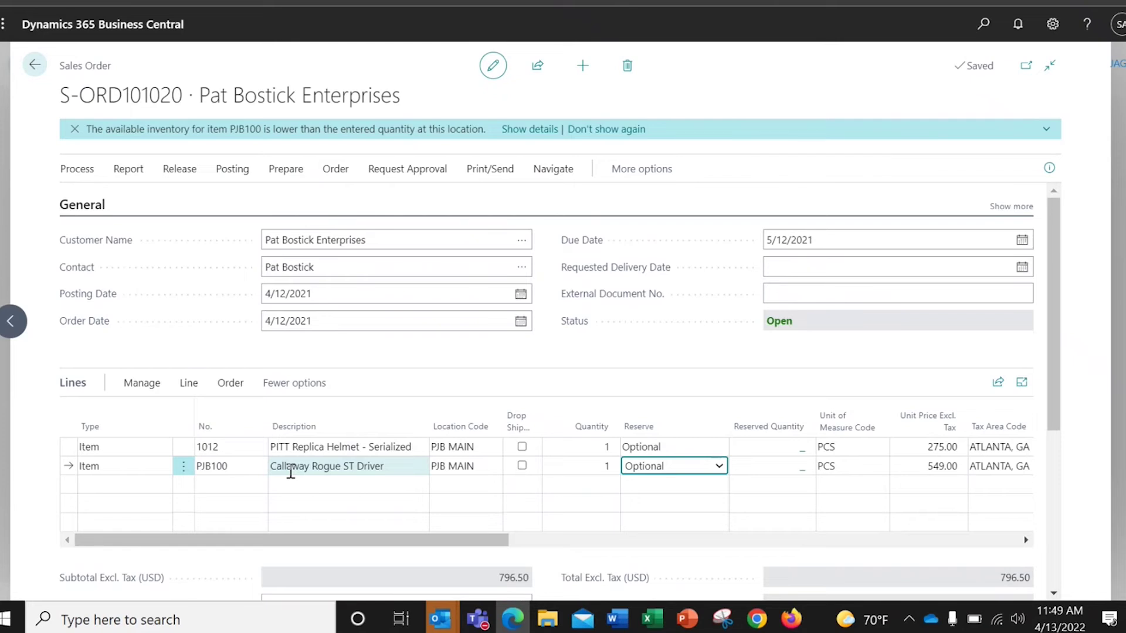
{"action": "mouse_move", "coordinate": [327, 422]}
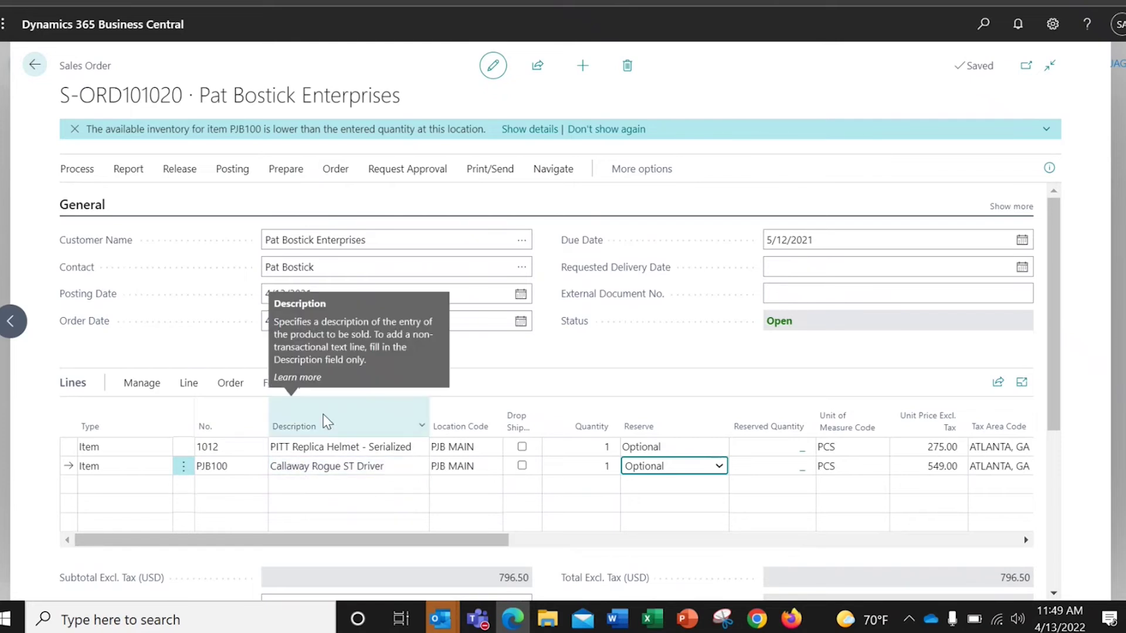
{"action": "left_click", "coordinate": [720, 467]}
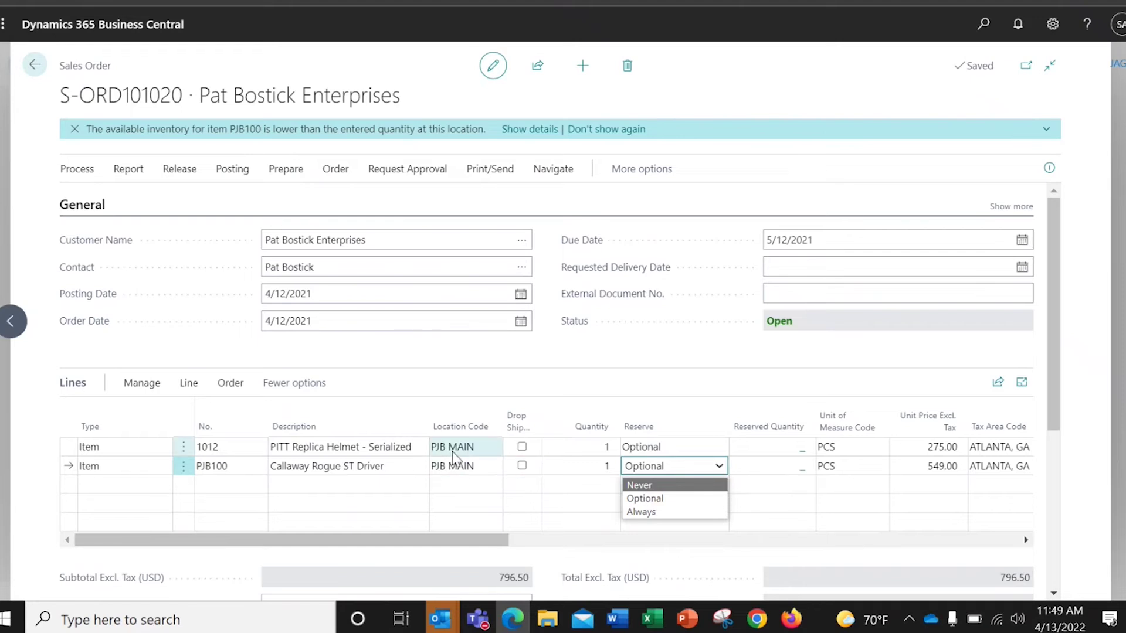
- Check the PITT Replica Helmet's item availability by location and decline changing the line's location code from PJB MAIN
{"action": "left_click", "coordinate": [421, 448]}
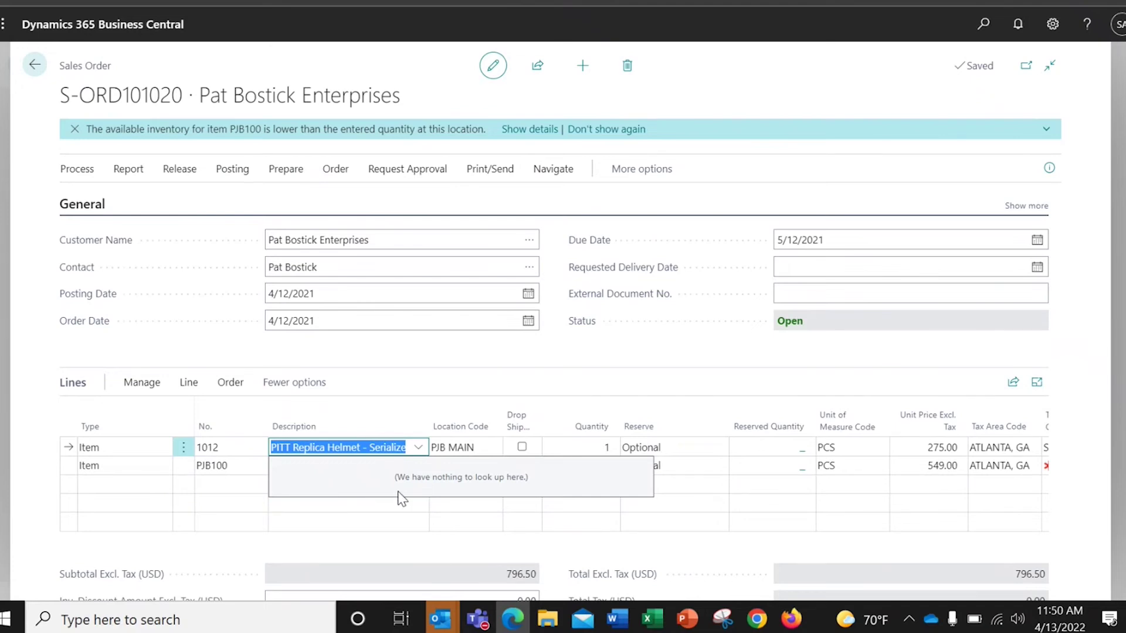
{"action": "left_click", "coordinate": [188, 387]}
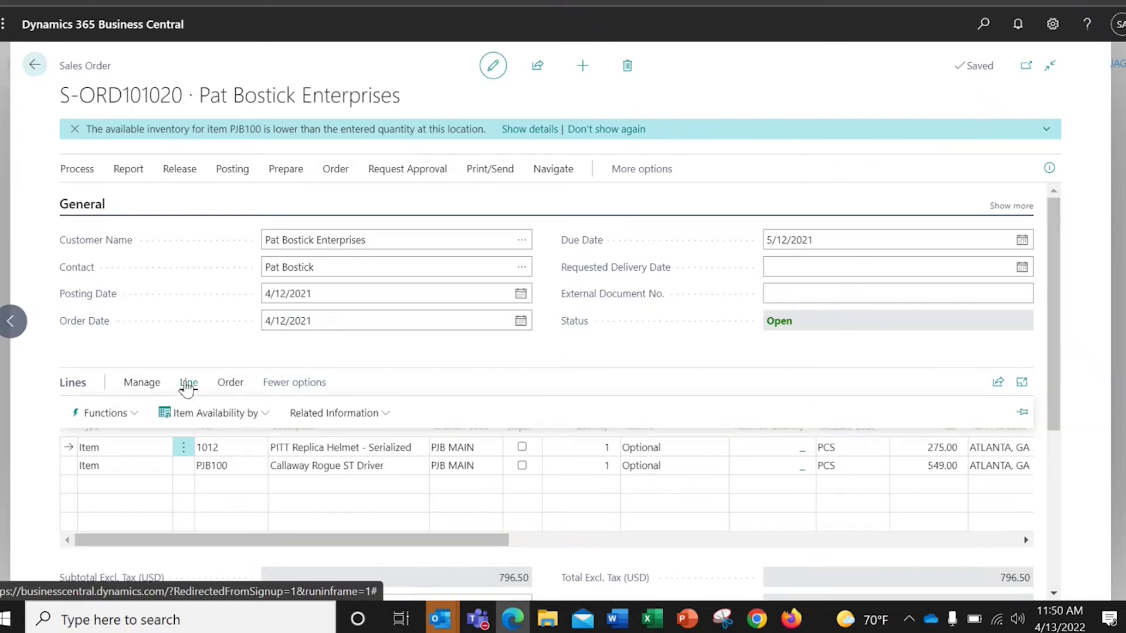
{"action": "left_click", "coordinate": [208, 414]}
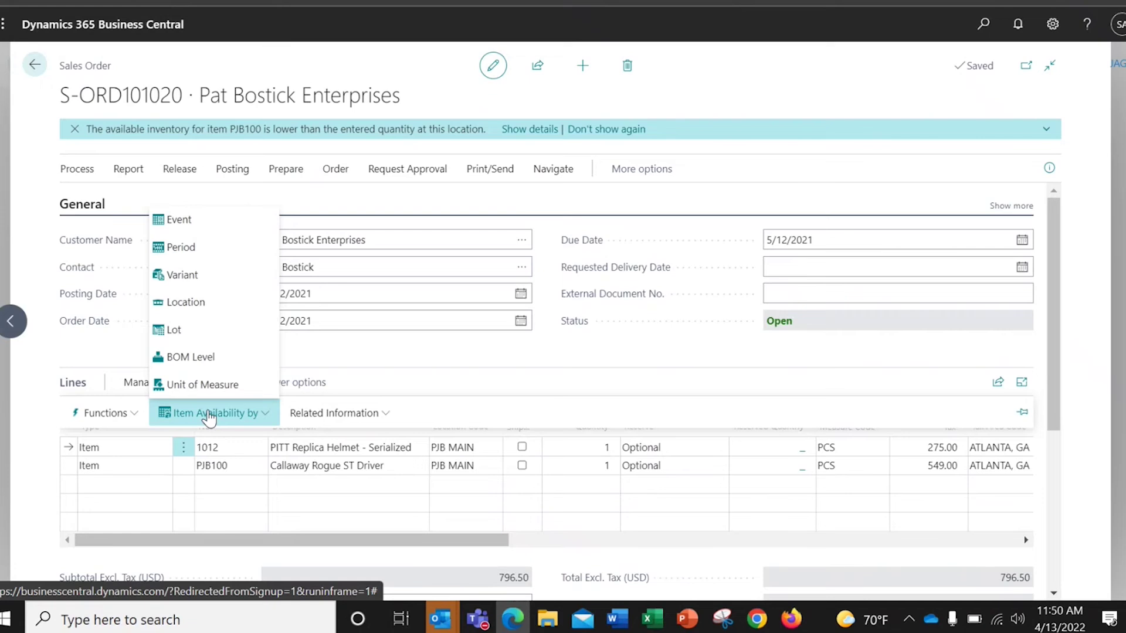
{"action": "left_click", "coordinate": [195, 302]}
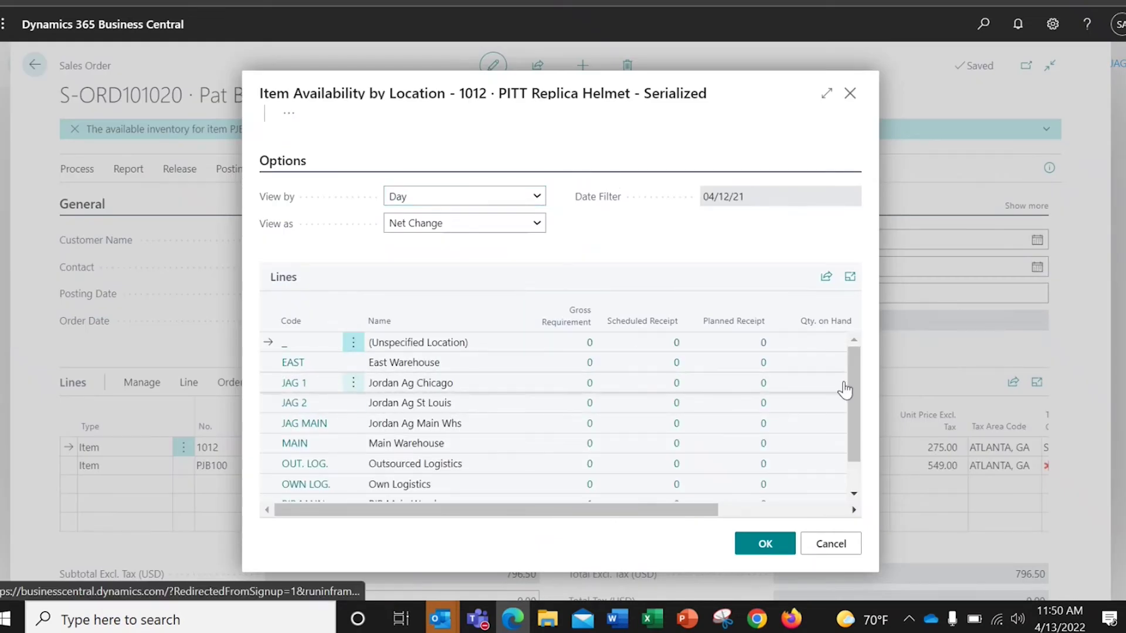
{"action": "mouse_move", "coordinate": [688, 513]}
{"action": "left_mouse_down"}
{"action": "mouse_move", "coordinate": [811, 510]}
{"action": "mouse_move", "coordinate": [674, 512]}
{"action": "left_mouse_up"}
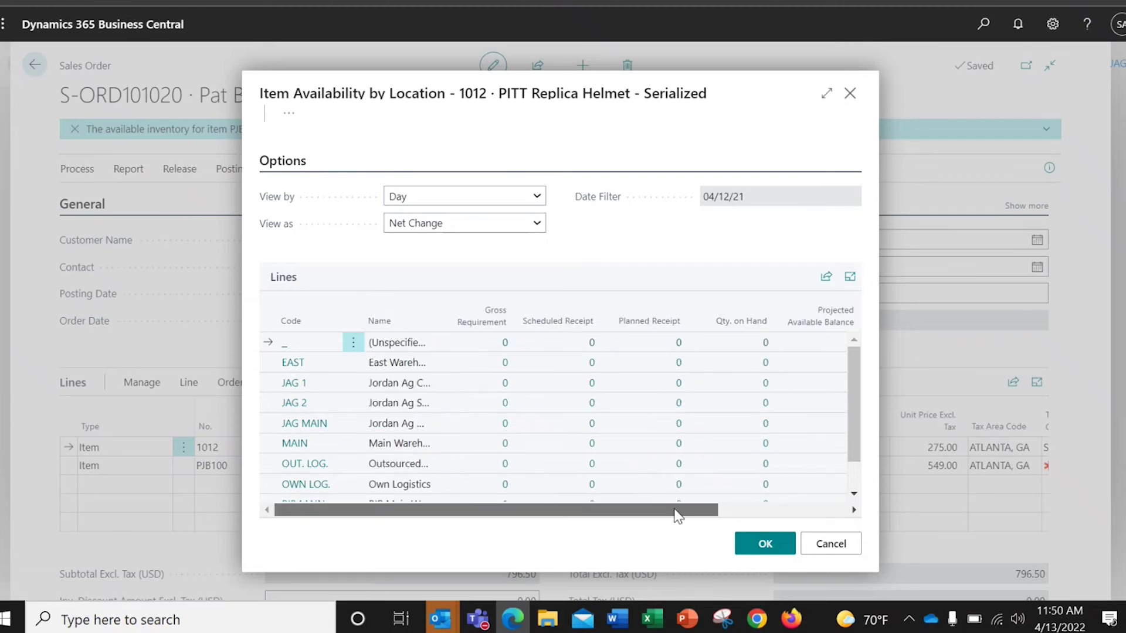
{"action": "left_click", "coordinate": [765, 544]}
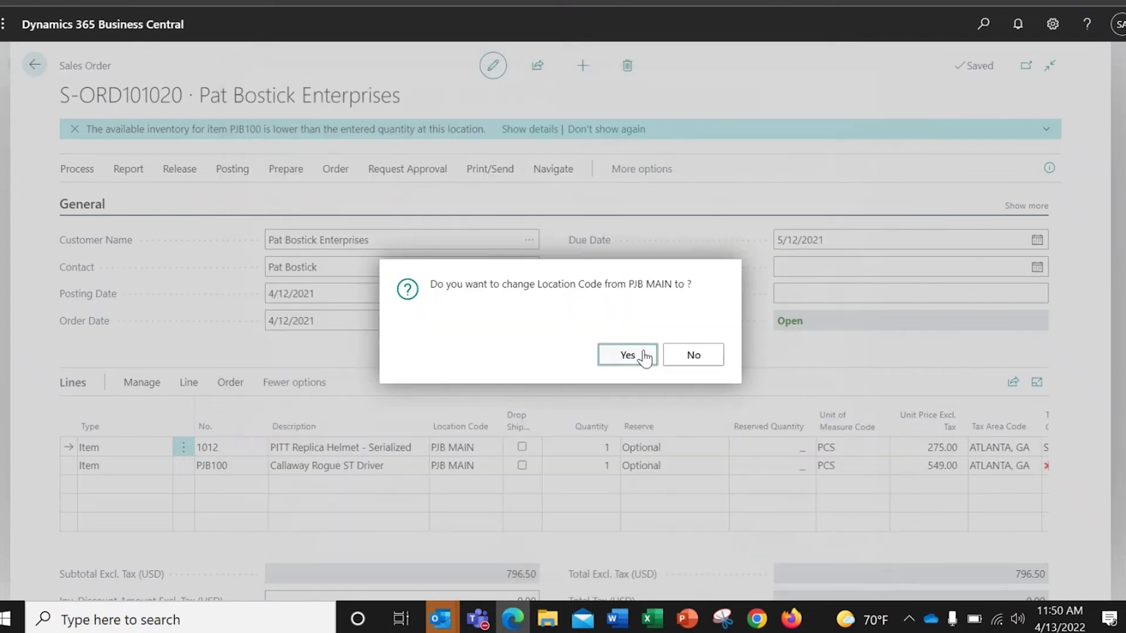
{"action": "left_click", "coordinate": [696, 360]}
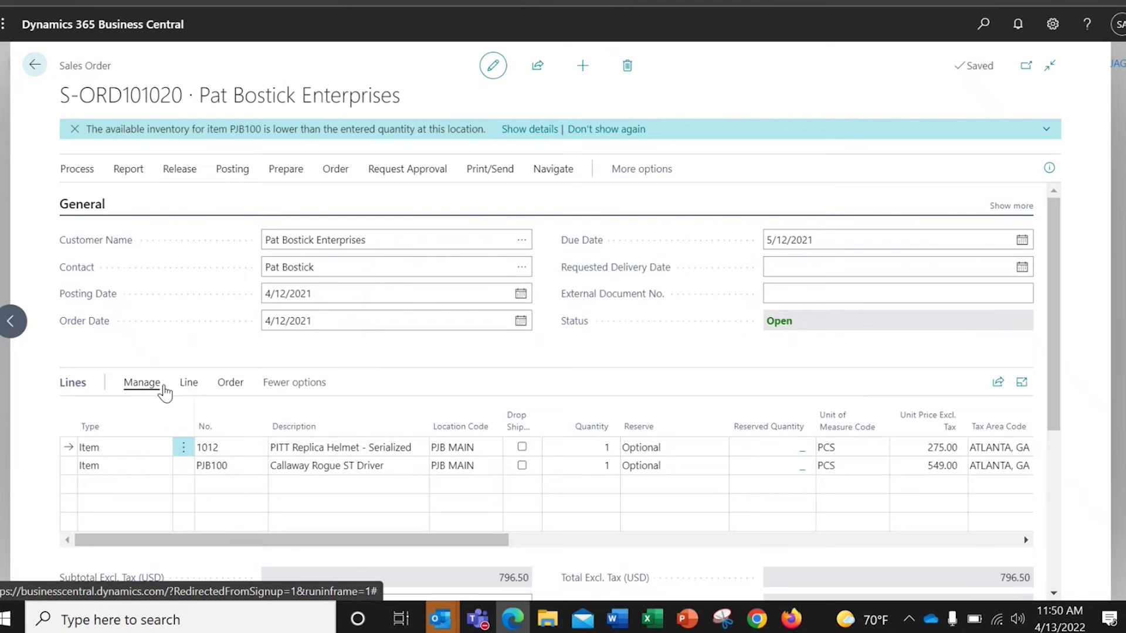
- Check the PITT Replica Helmet's item availability by period, including the View by and View as options, and close the window
{"action": "left_click", "coordinate": [188, 382]}
{"action": "left_click", "coordinate": [212, 414]}
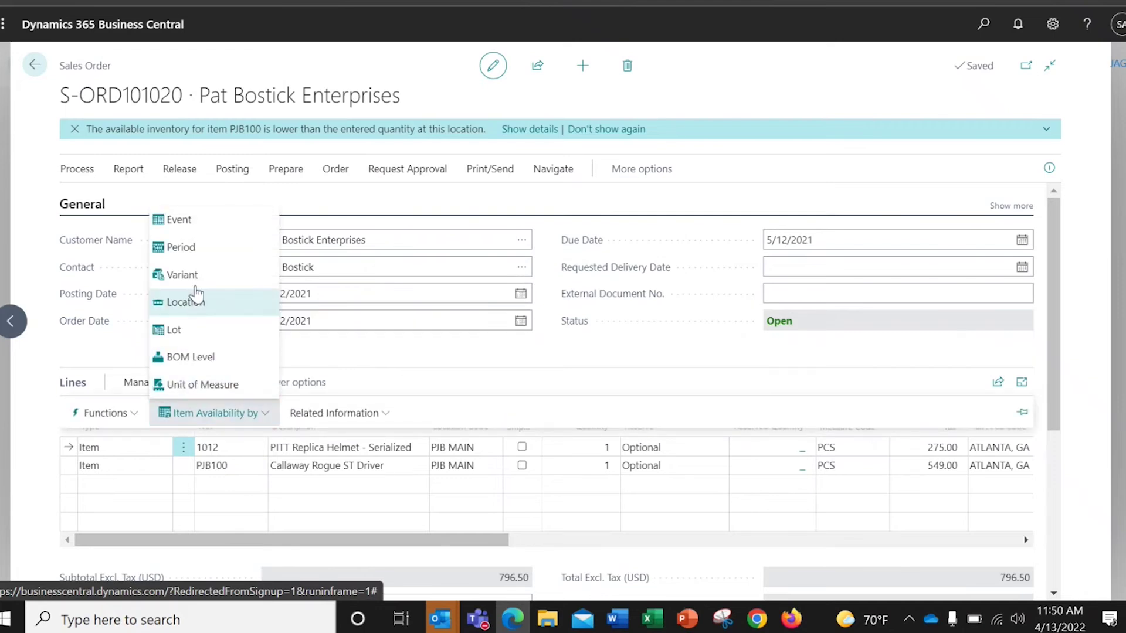
{"action": "left_click", "coordinate": [188, 248]}
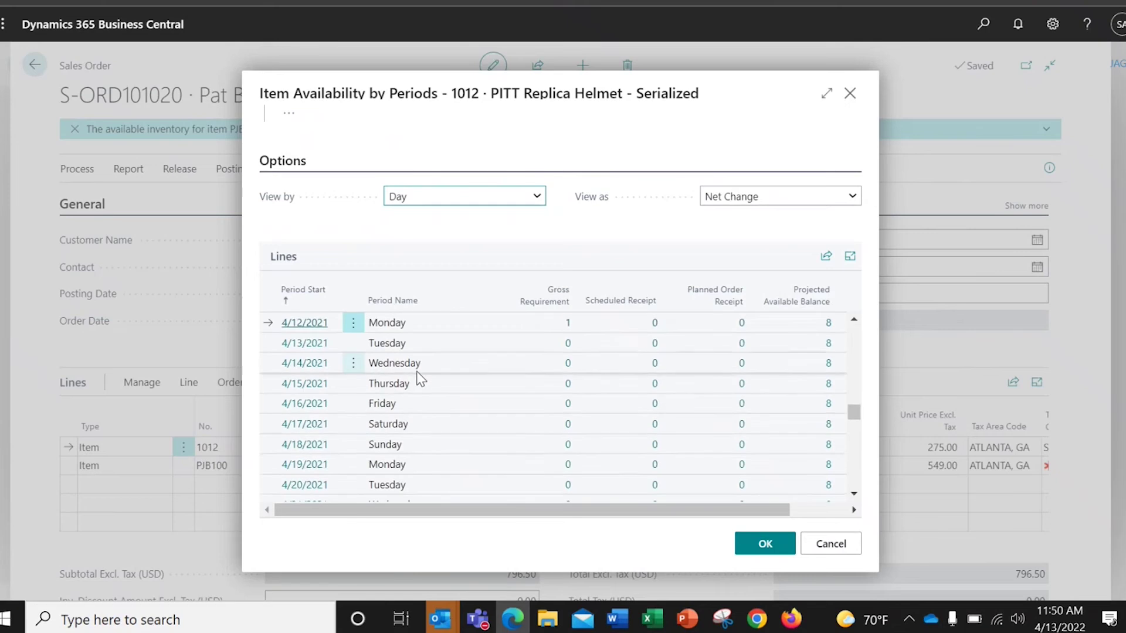
{"action": "left_click_drag", "start_coordinate": [626, 511], "coordinate": [754, 528]}
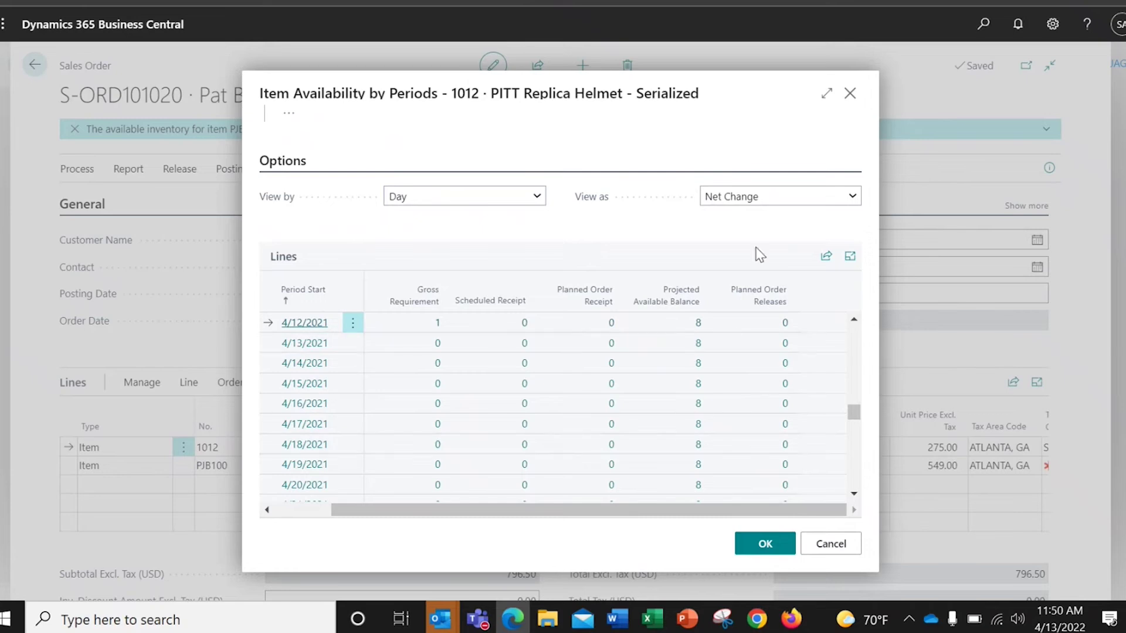
{"action": "left_click", "coordinate": [536, 196]}
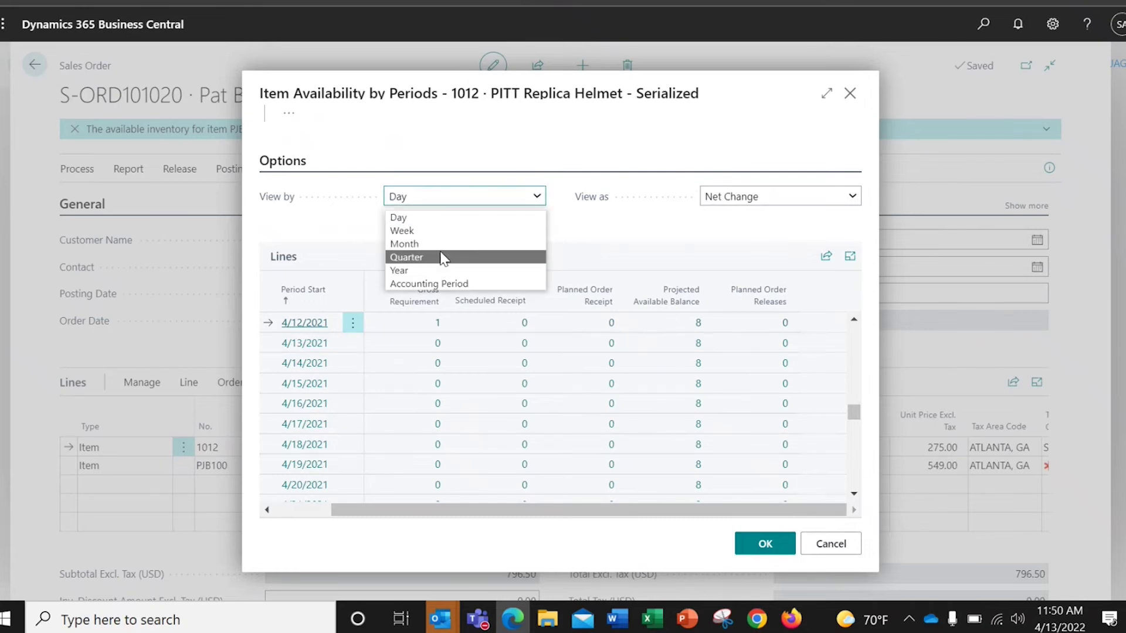
{"action": "left_click", "coordinate": [853, 196]}
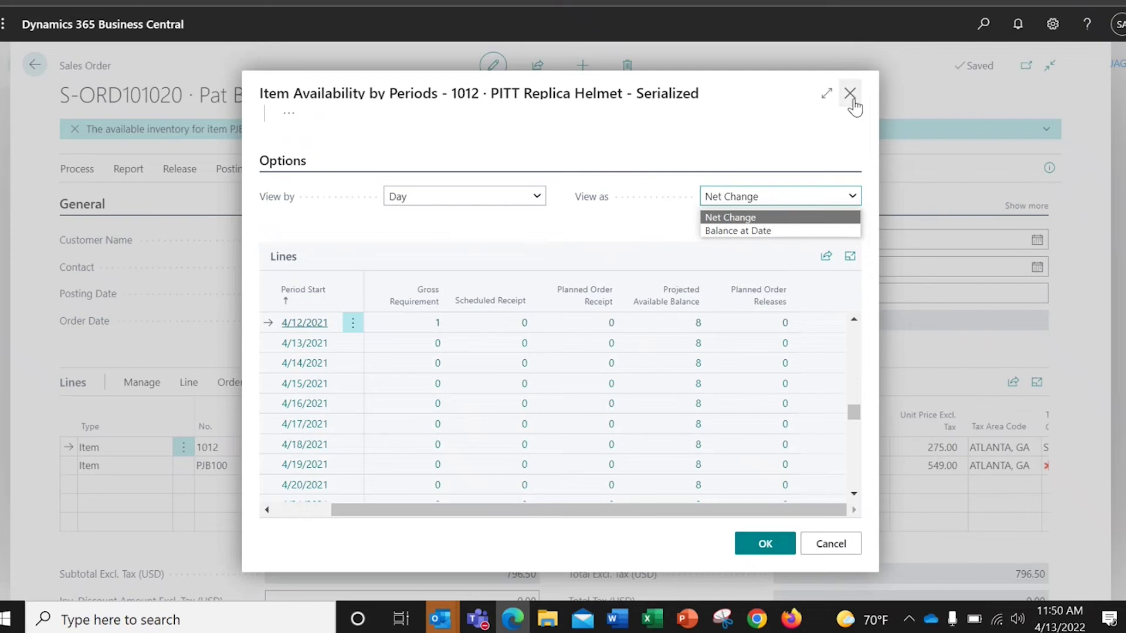
{"action": "left_click", "coordinate": [850, 93]}
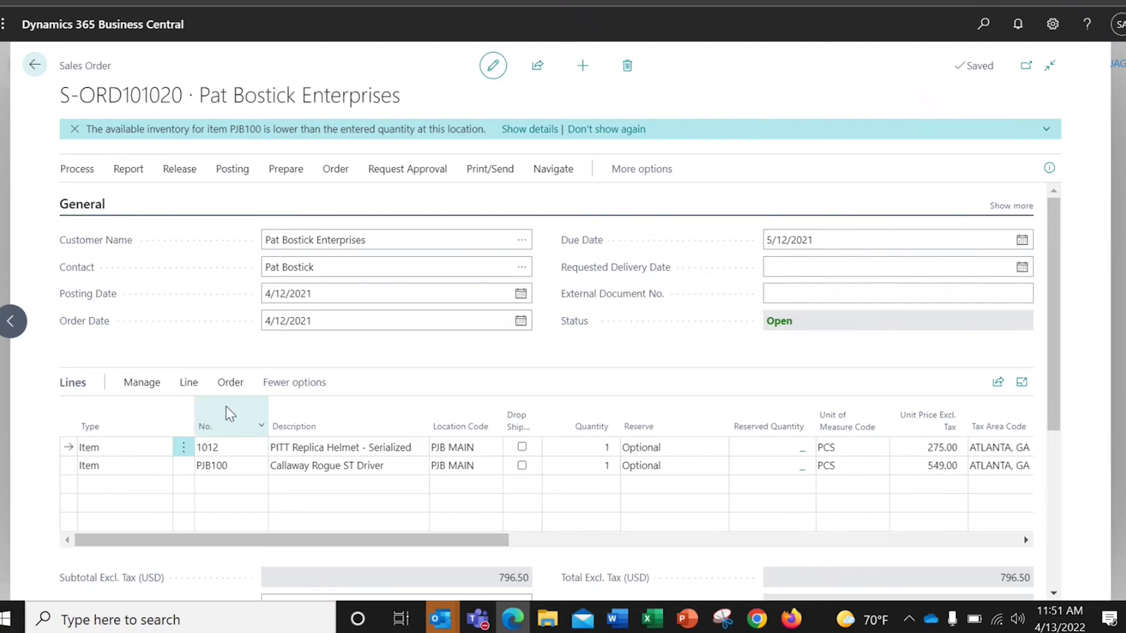
- Run the Available-to-Promise calculation in the helmet line's Order Promising, review the delivery and shipment dates, and close without accepting
{"action": "left_click", "coordinate": [190, 388]}
{"action": "left_click", "coordinate": [364, 415]}
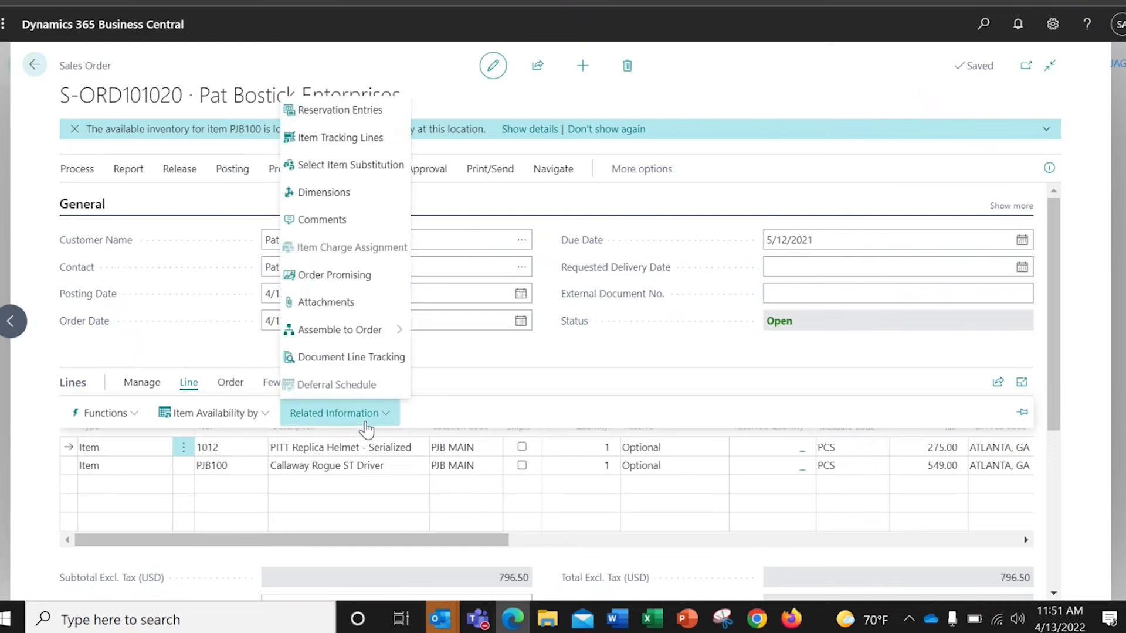
{"action": "left_click", "coordinate": [326, 274]}
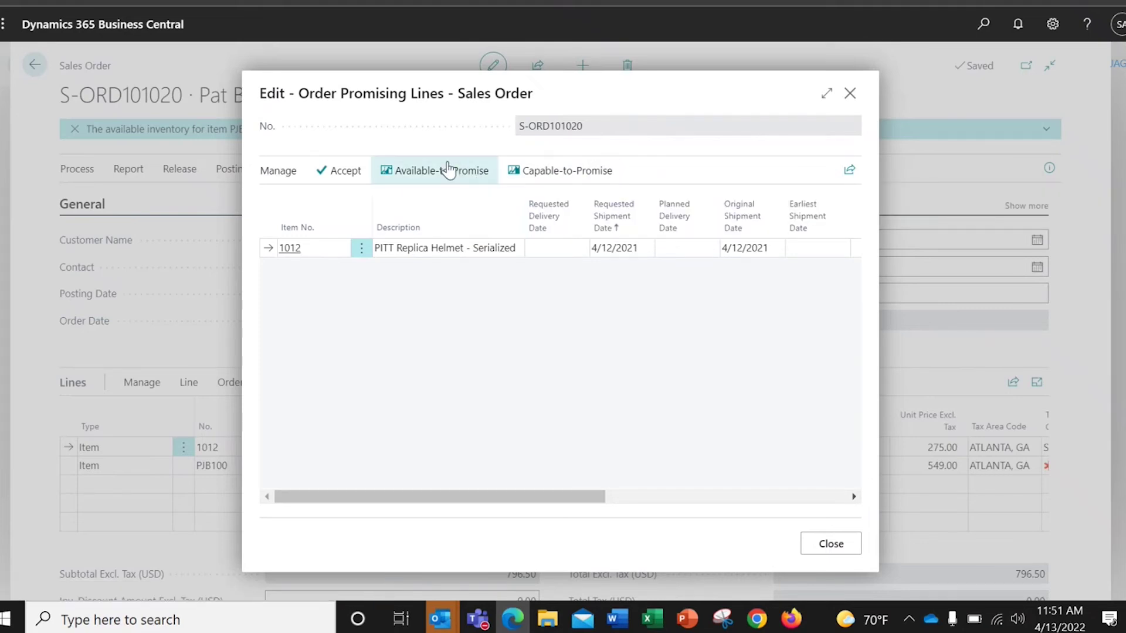
{"action": "left_click", "coordinate": [457, 176]}
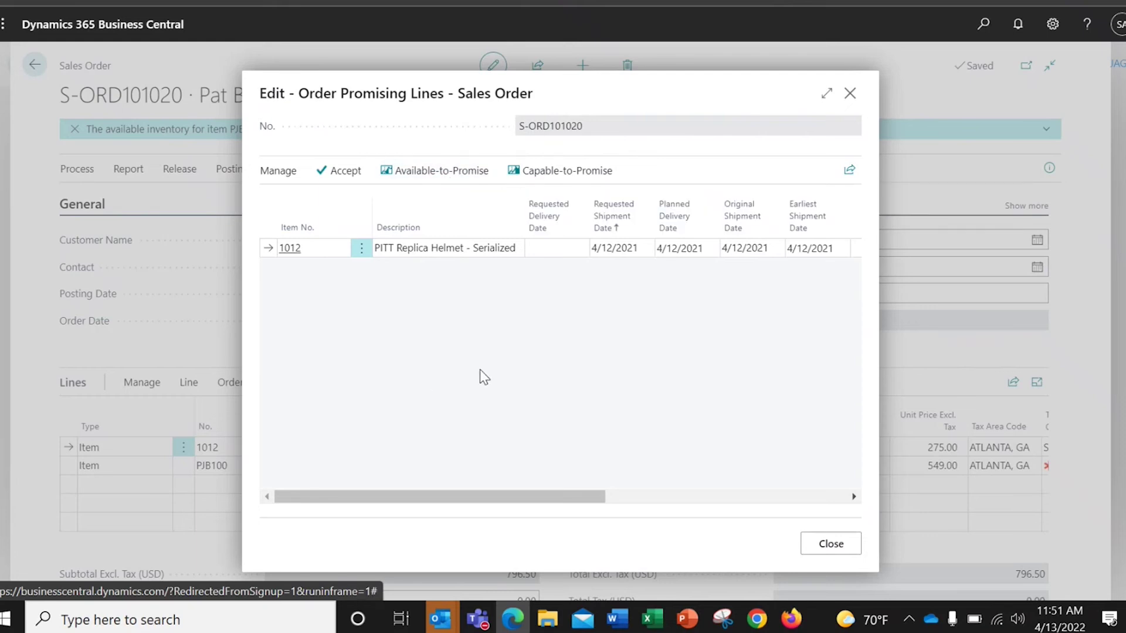
{"action": "left_click", "coordinate": [456, 174]}
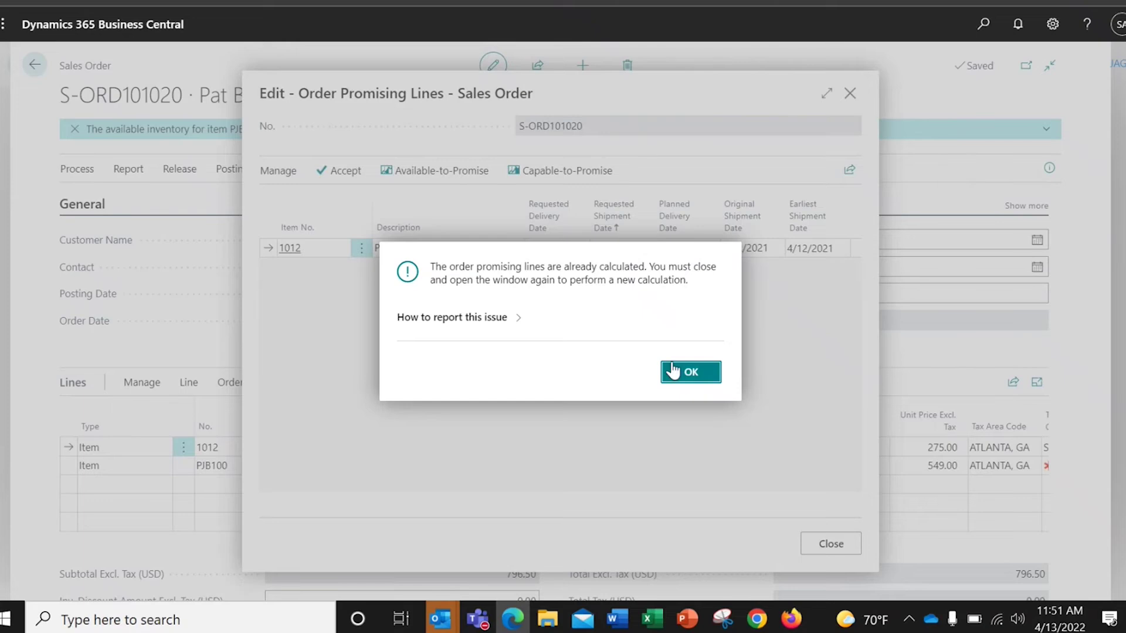
{"action": "left_click", "coordinate": [684, 373]}
{"action": "left_click_drag", "start_coordinate": [540, 496], "coordinate": [492, 480]}
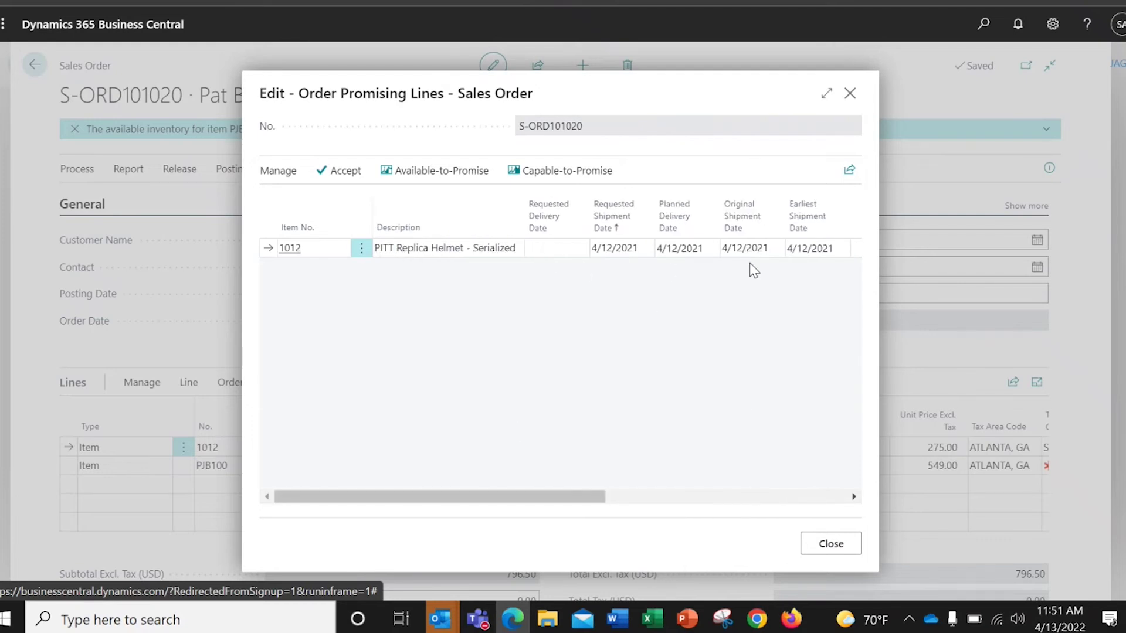
{"action": "left_click", "coordinate": [831, 545]}
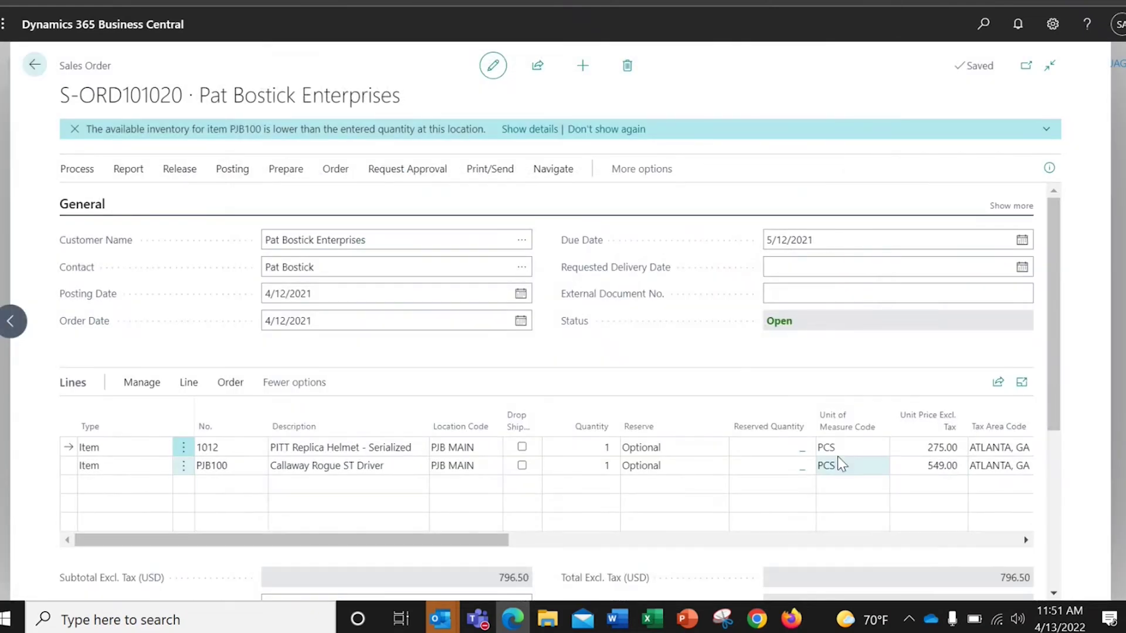
- Mark the PITT Replica Helmet line as a drop shipment and clear the mark again
{"action": "left_click_drag", "start_coordinate": [417, 544], "coordinate": [252, 540]}
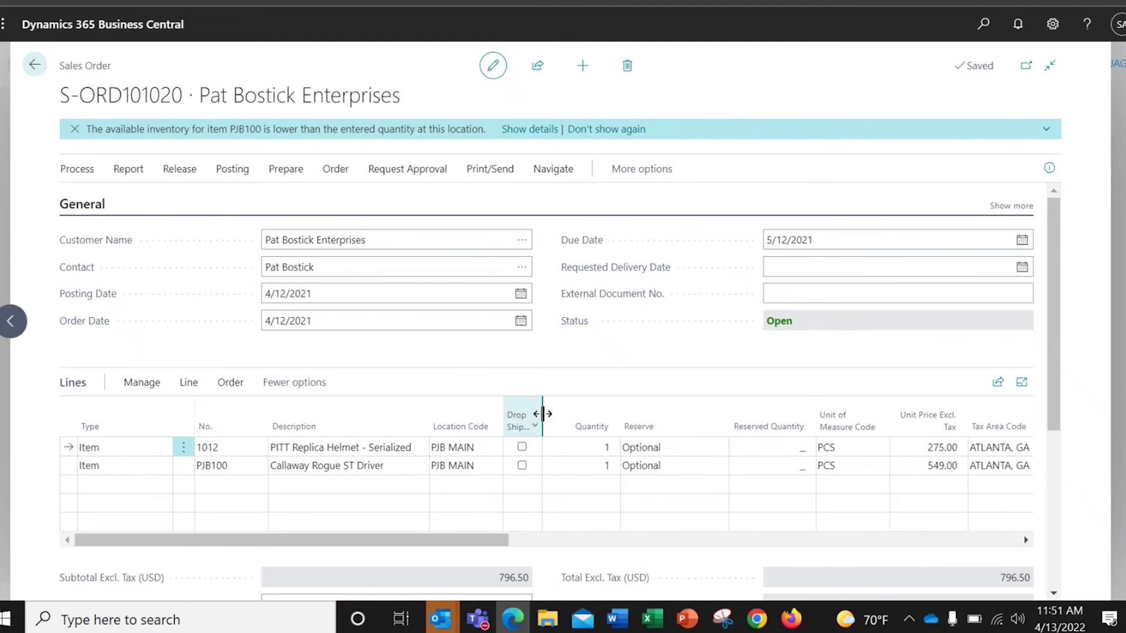
{"action": "left_click", "coordinate": [522, 446]}
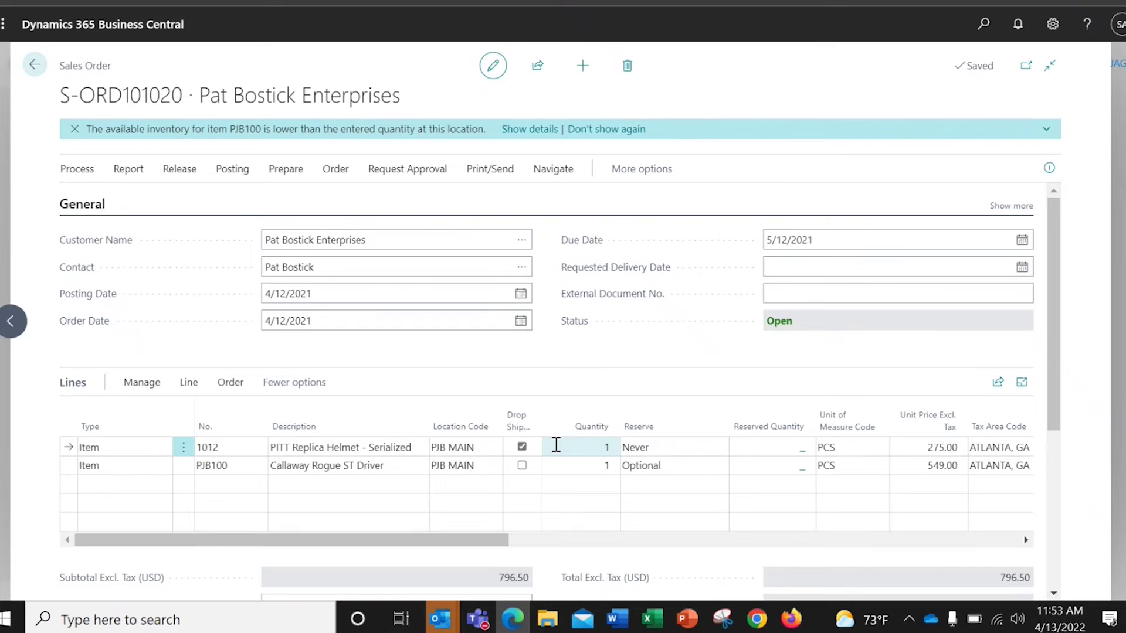
{"action": "left_click", "coordinate": [522, 446]}
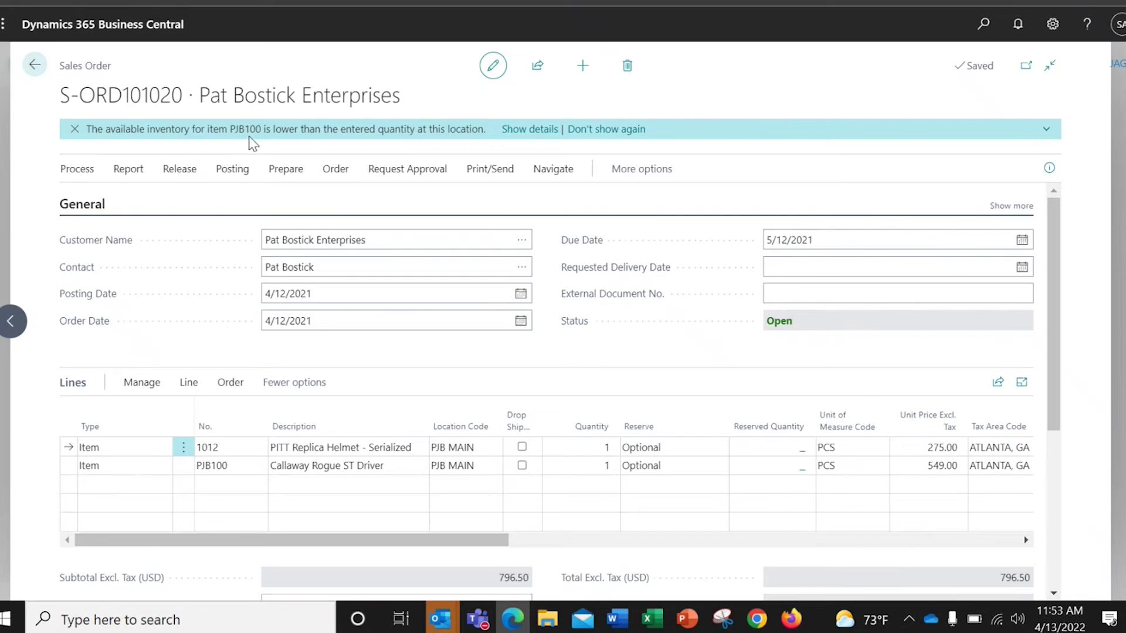
- Create a purchase order for the Callaway Rogue ST Driver from the availability check details of the inventory shortage notice
{"action": "left_click", "coordinate": [237, 448]}
{"action": "left_click", "coordinate": [259, 468]}
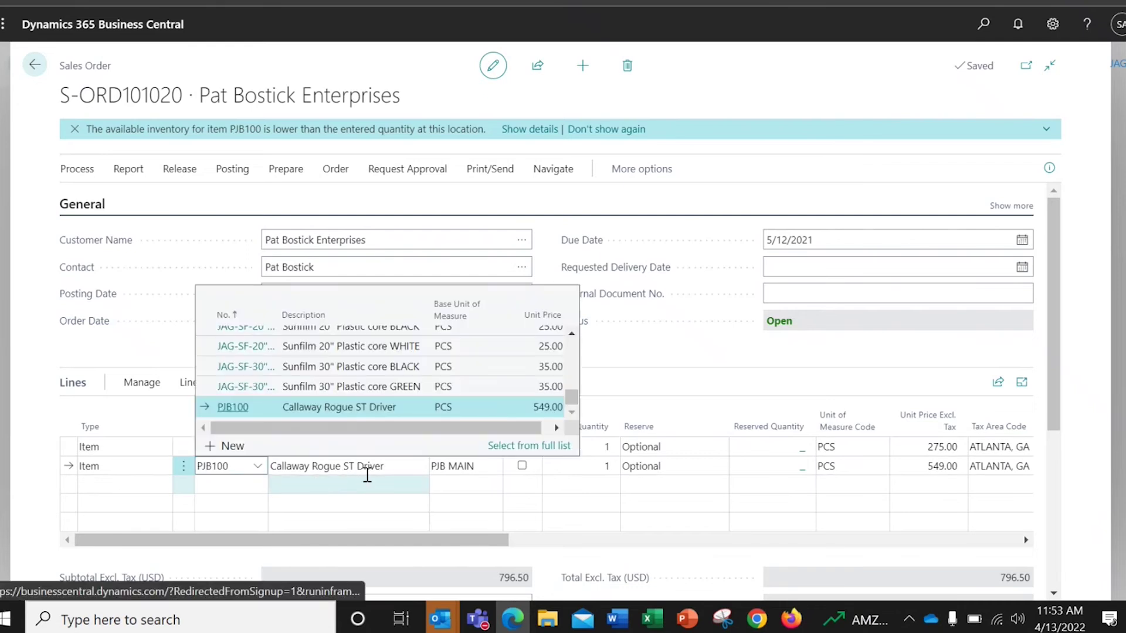
{"action": "left_click", "coordinate": [390, 467]}
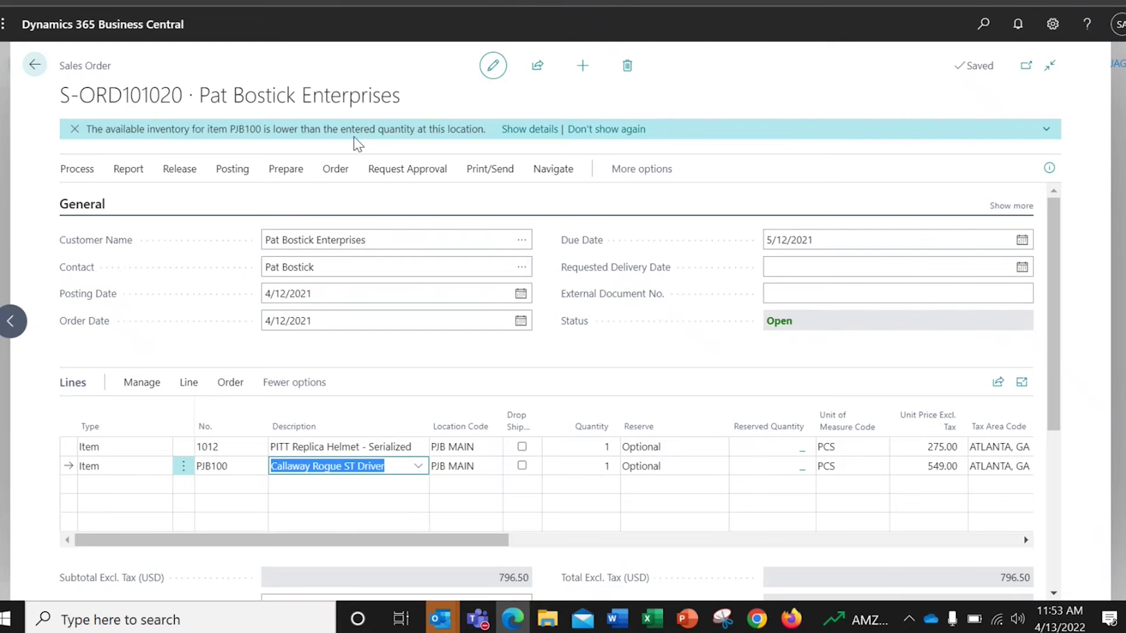
{"action": "left_click", "coordinate": [543, 136]}
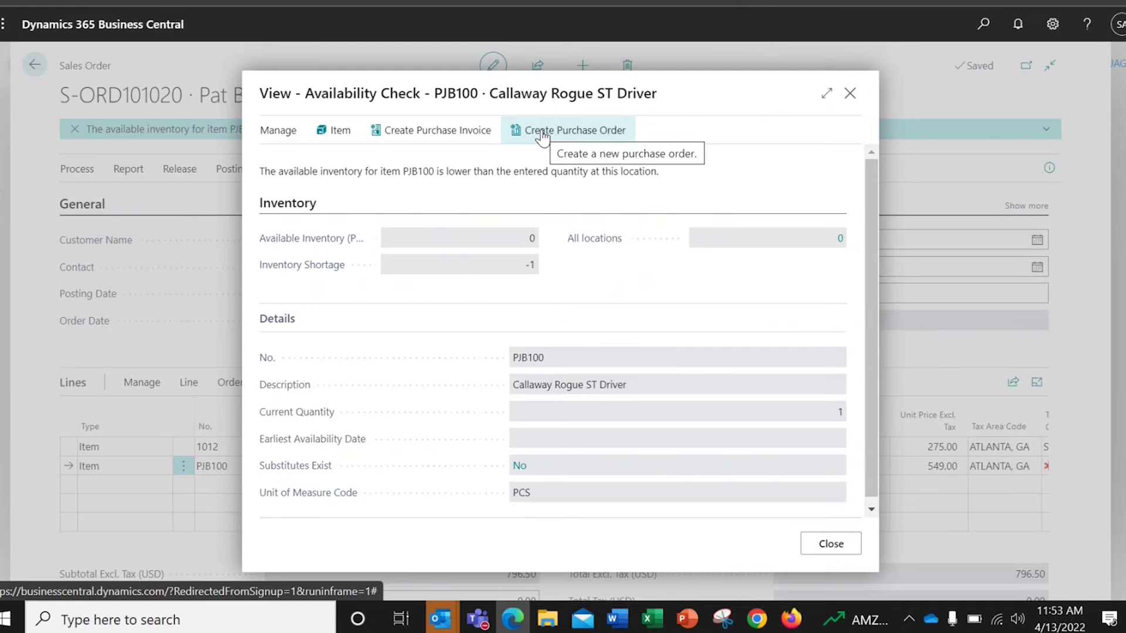
{"action": "left_click", "coordinate": [571, 141]}
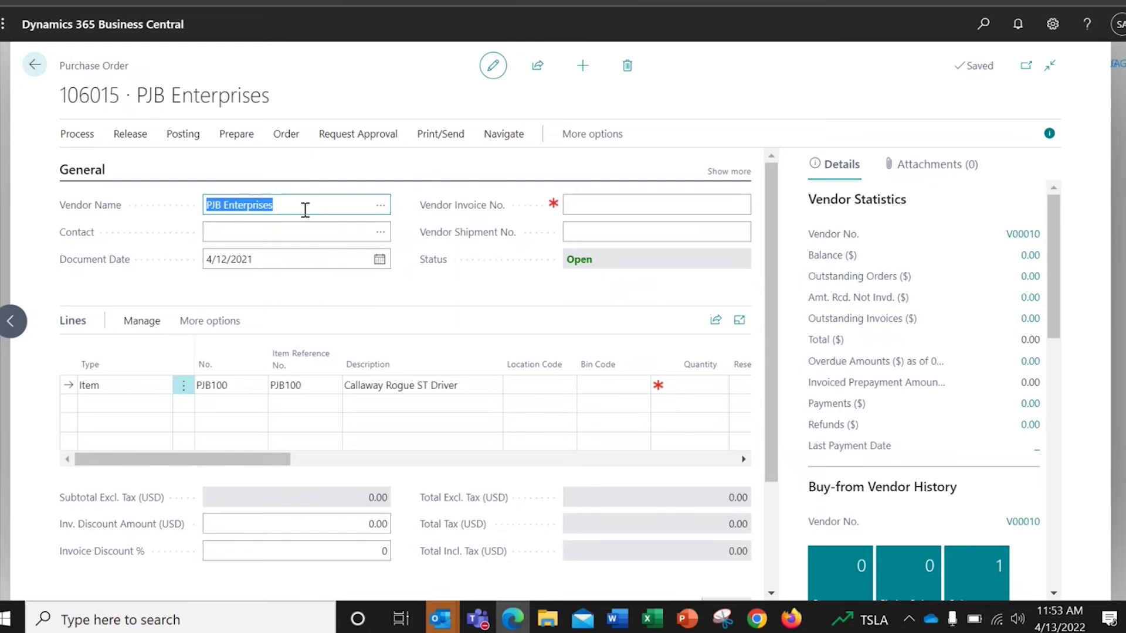
- Enter vendor invoice number 234 and quantity 1 for the driver on the purchase order, and return to the sales order
{"action": "left_click", "coordinate": [602, 204]}
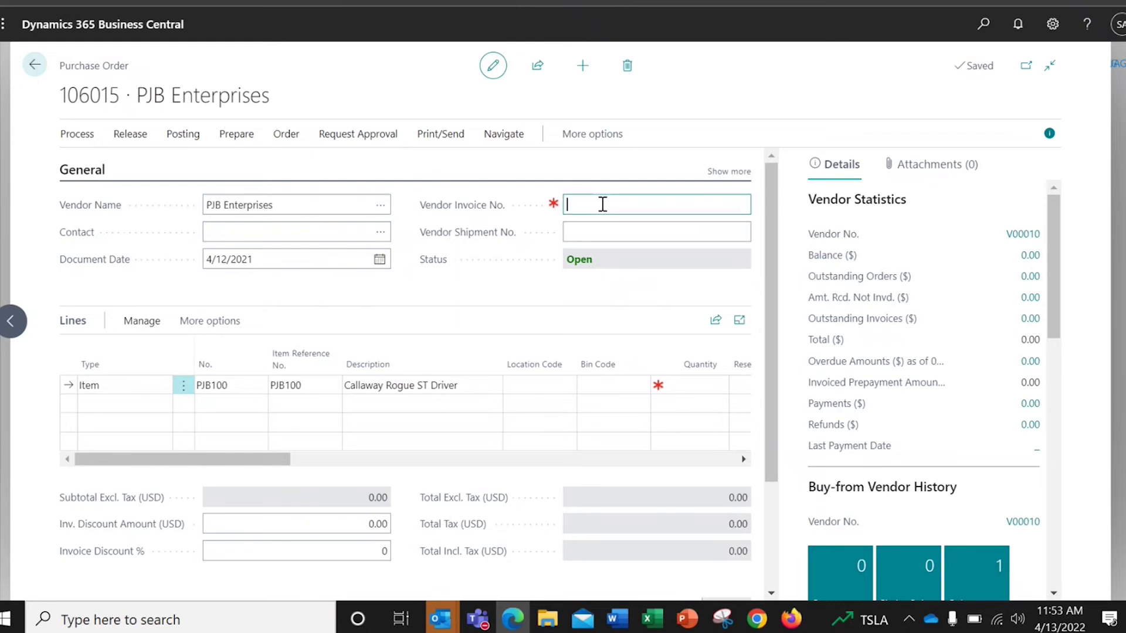
{"action": "type", "text": "234"}
{"action": "left_click", "coordinate": [677, 382]}
{"action": "type", "text": "1"}
{"action": "key", "text": "Tab"}
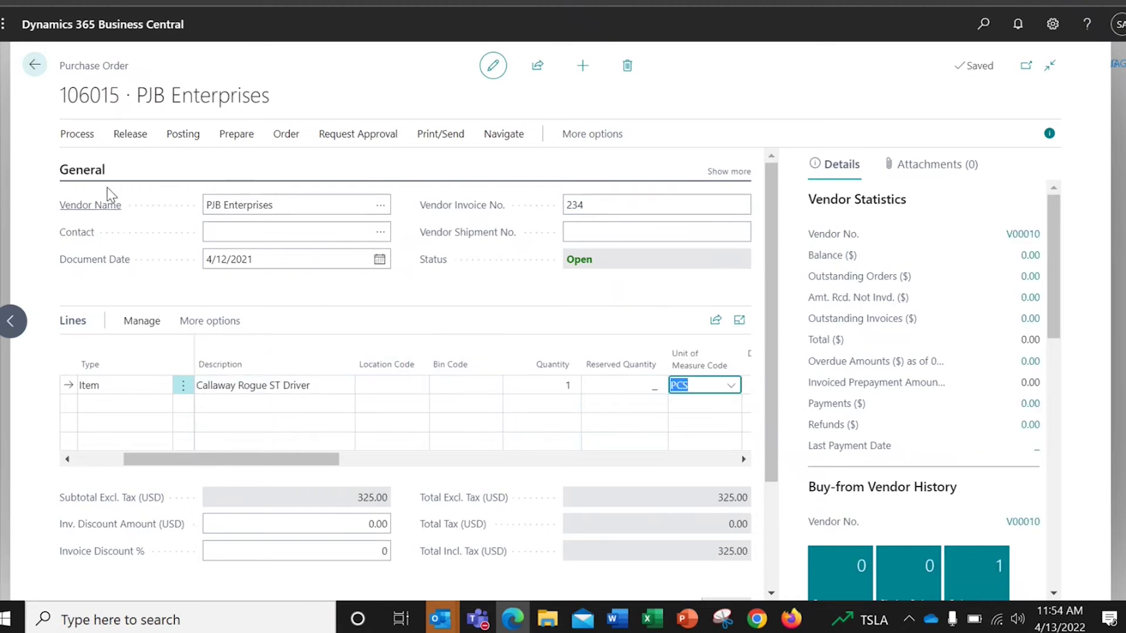
{"action": "left_click", "coordinate": [34, 65]}
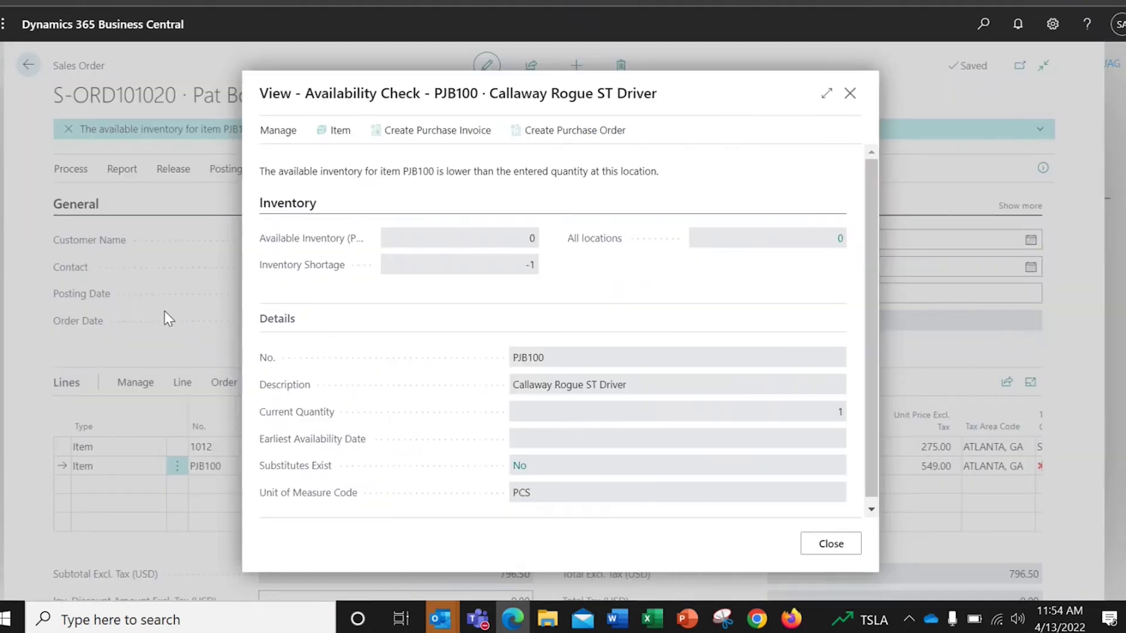
{"action": "left_click", "coordinate": [828, 544]}
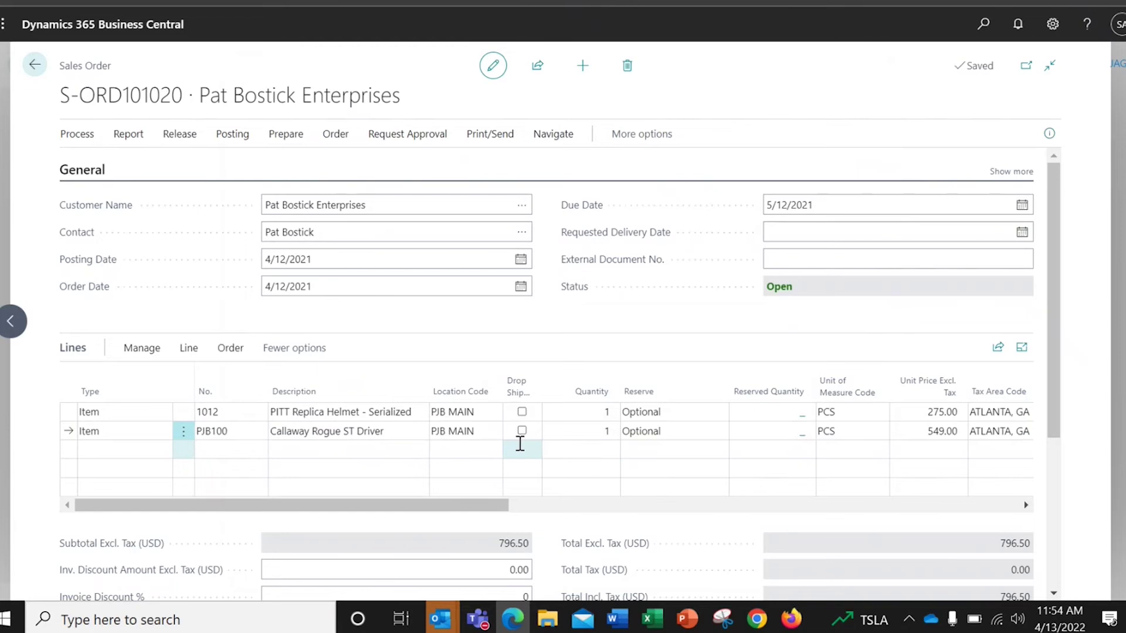
- Show the sales line details for the PITT Replica Helmet and open its item card in the enlarged view
{"action": "left_click", "coordinate": [699, 415]}
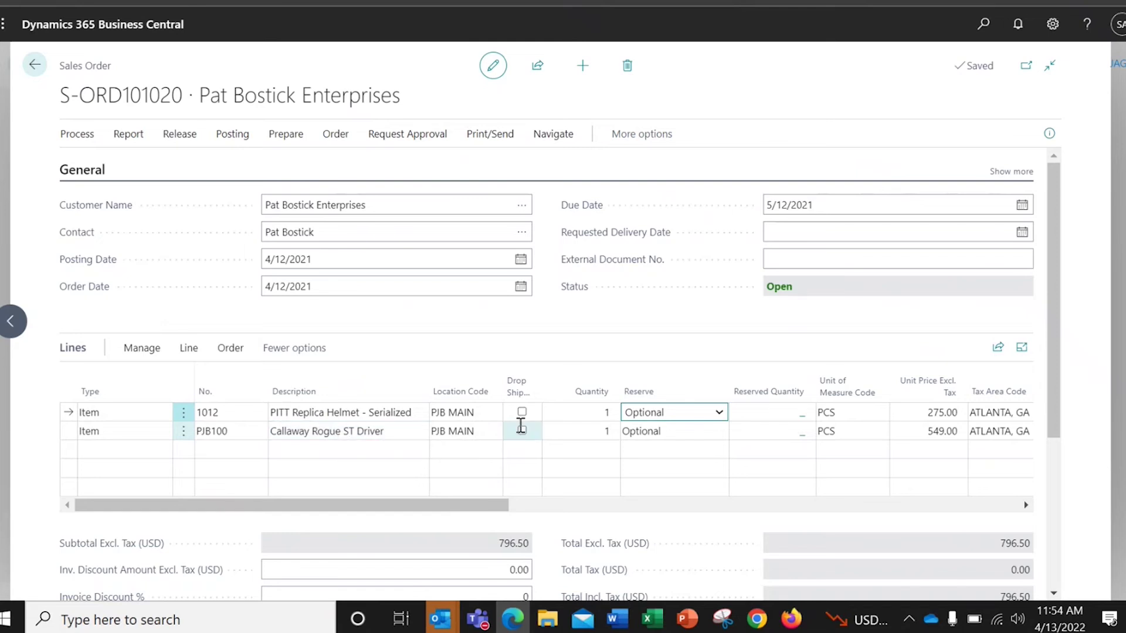
{"action": "left_click", "coordinate": [560, 412]}
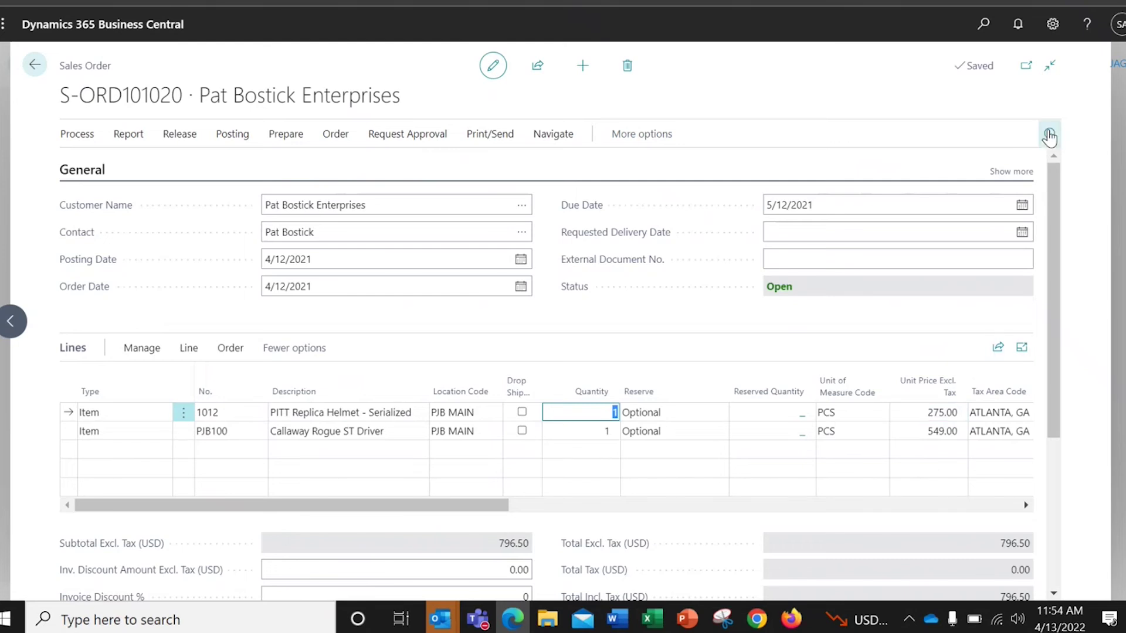
{"action": "left_click", "coordinate": [1048, 134]}
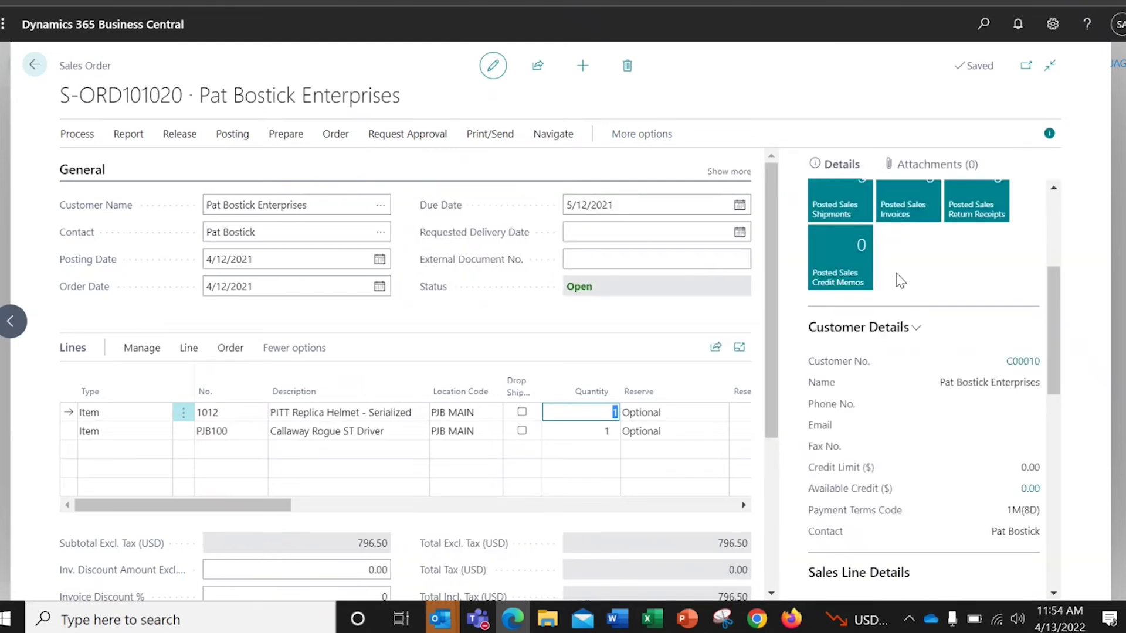
{"action": "scroll", "coordinate": [897, 299], "scroll_direction": "down", "scroll_amount": 5}
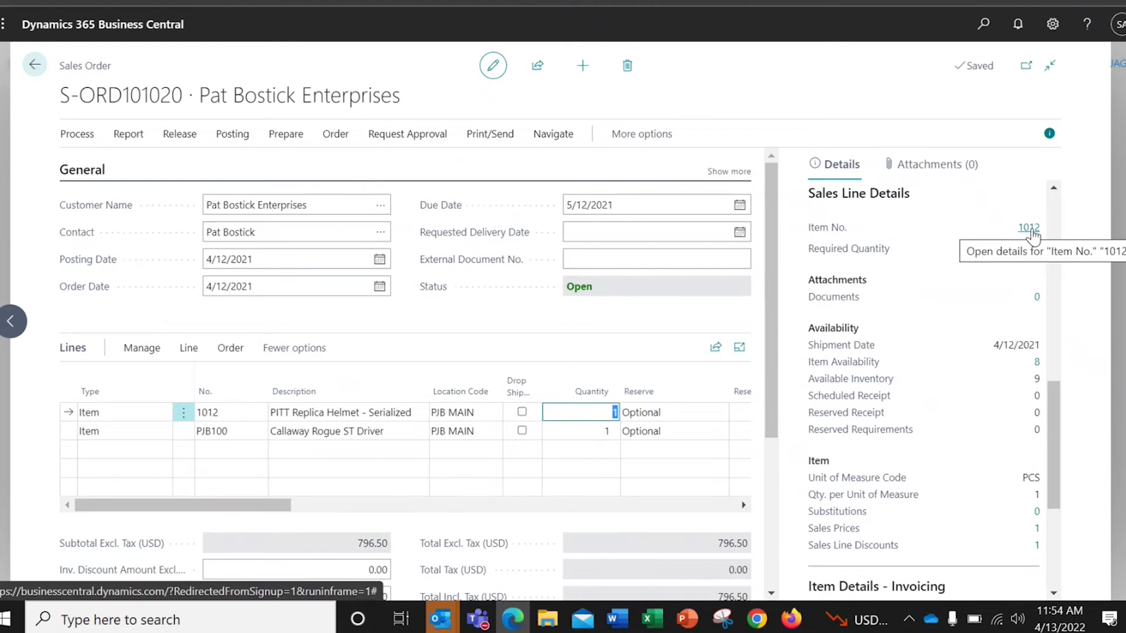
{"action": "left_click", "coordinate": [1029, 228]}
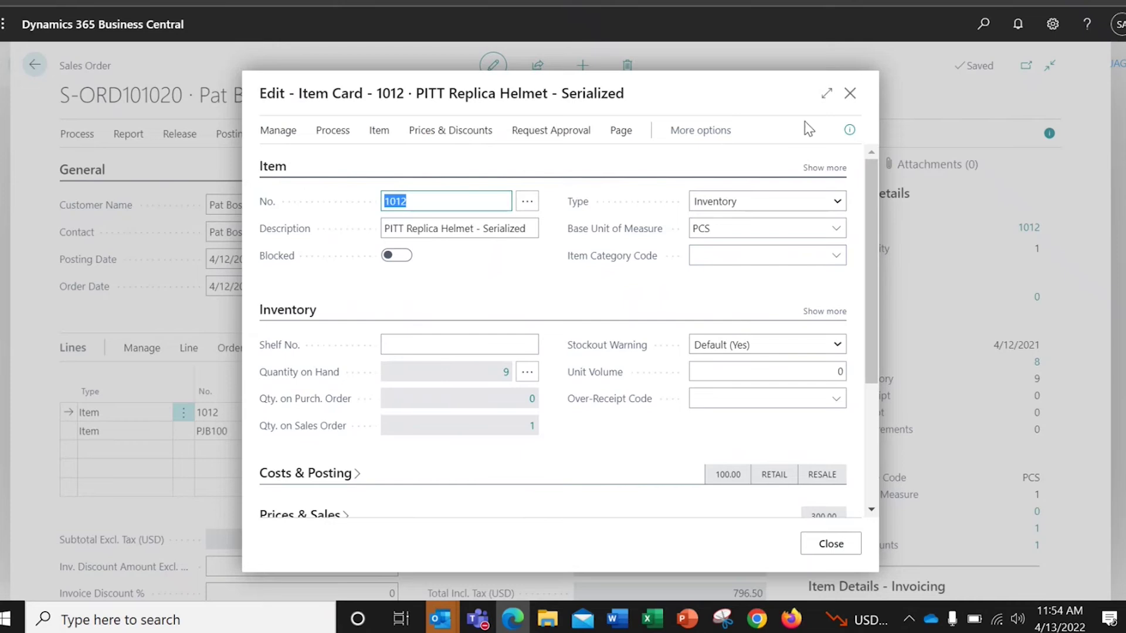
{"action": "left_click", "coordinate": [826, 93]}
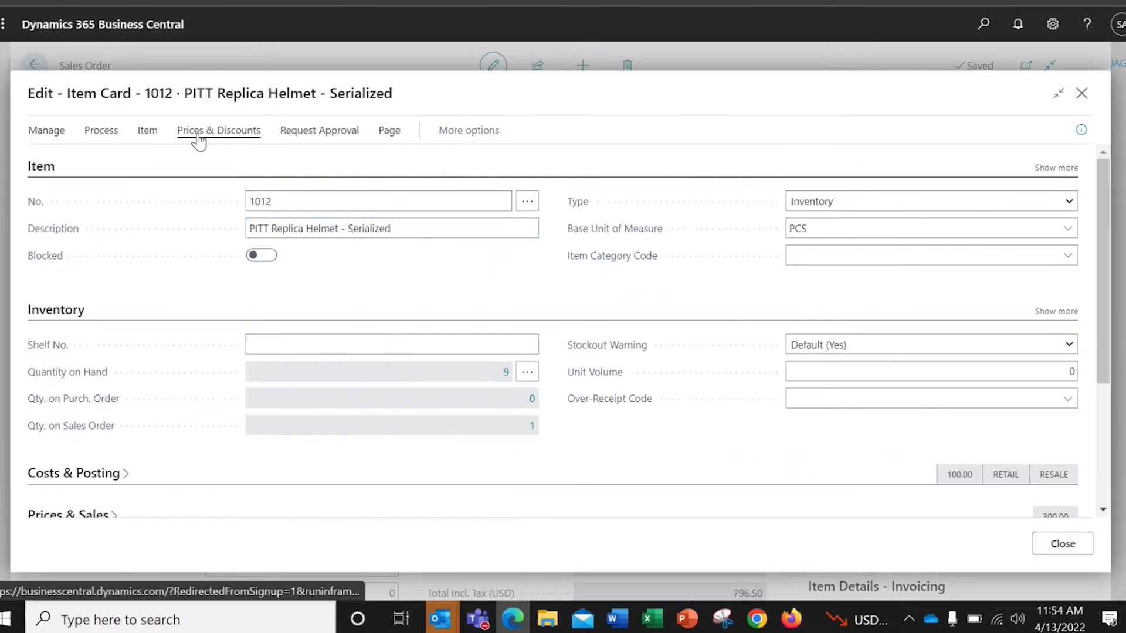
- Examine the helmet's existing sales prices and discounts from the item card's Prices & Sales section, and return to the sales order
{"action": "scroll", "coordinate": [144, 291], "scroll_direction": "down", "scroll_amount": 3}
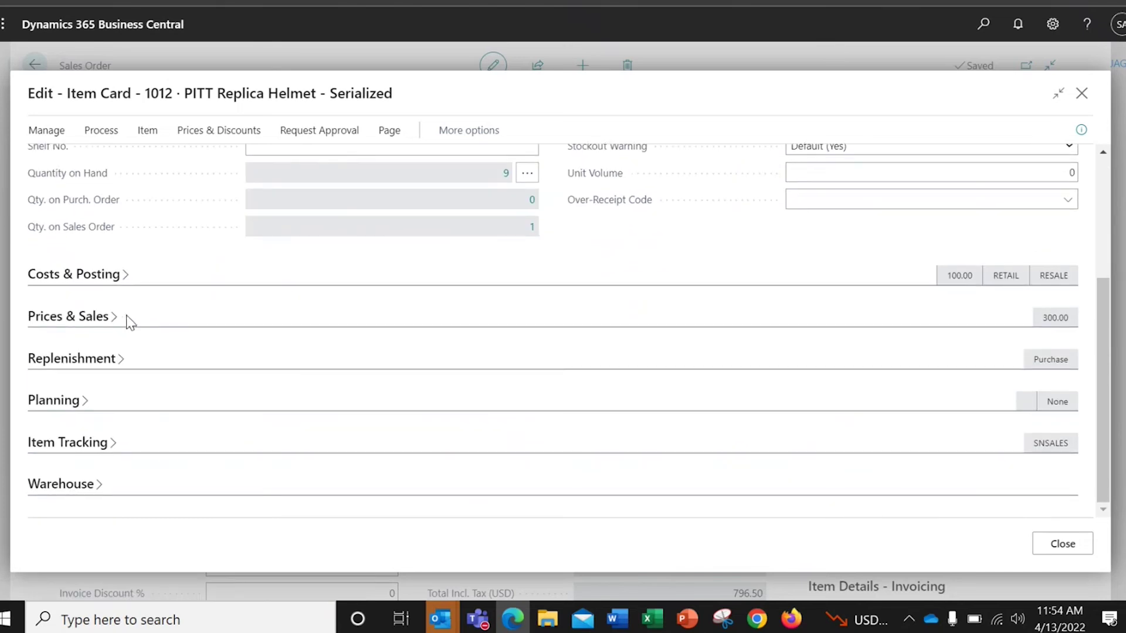
{"action": "left_click", "coordinate": [112, 324]}
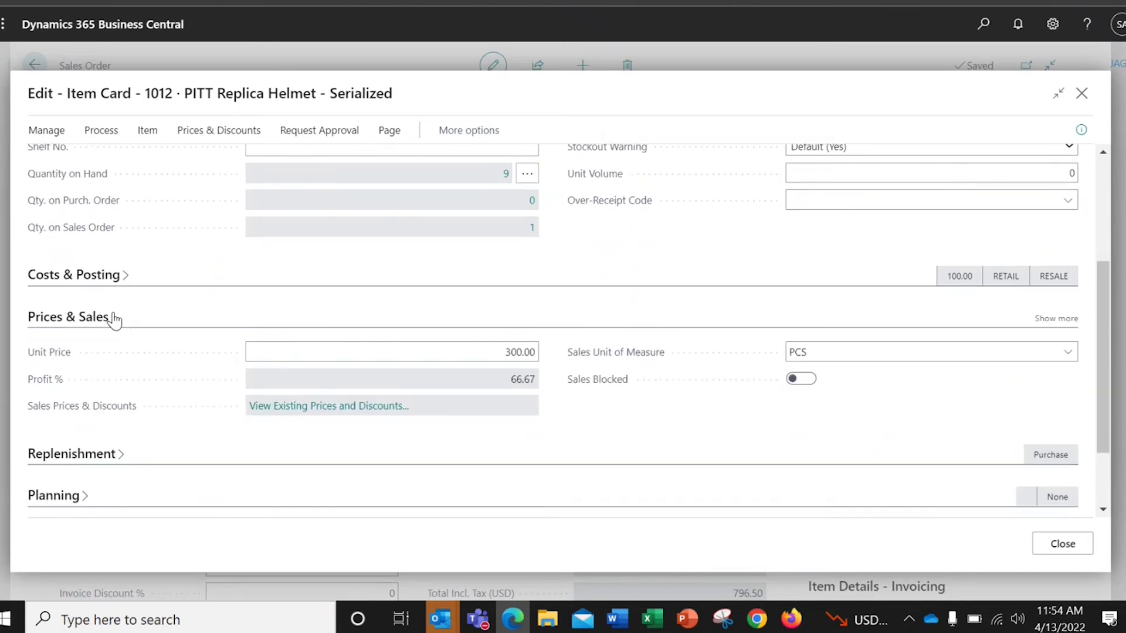
{"action": "left_click", "coordinate": [305, 406]}
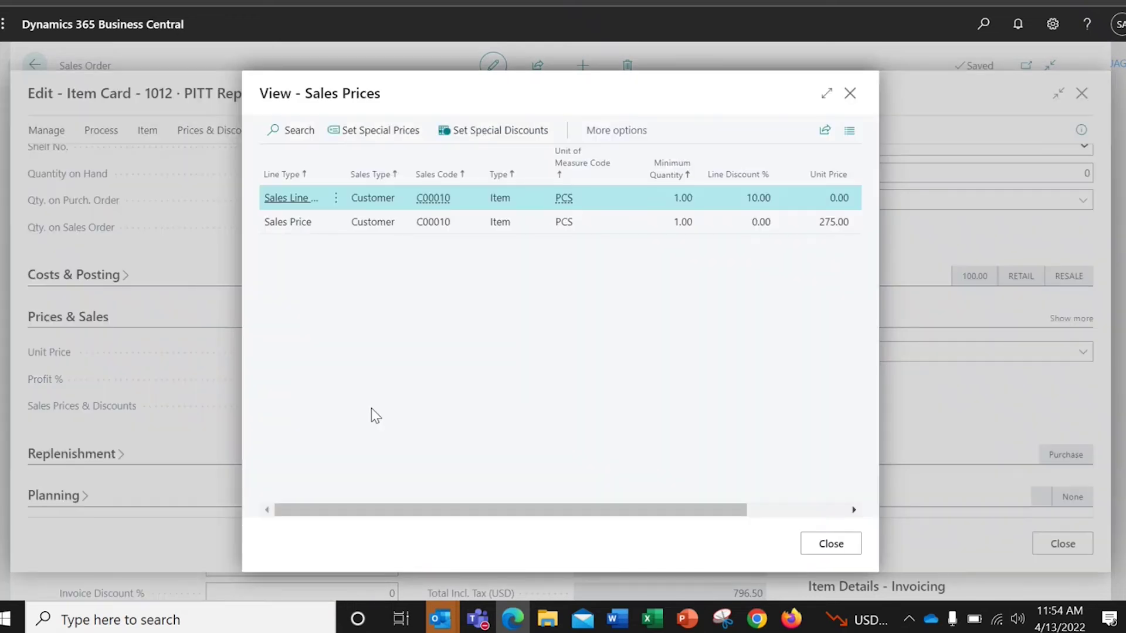
{"action": "left_click", "coordinate": [831, 95]}
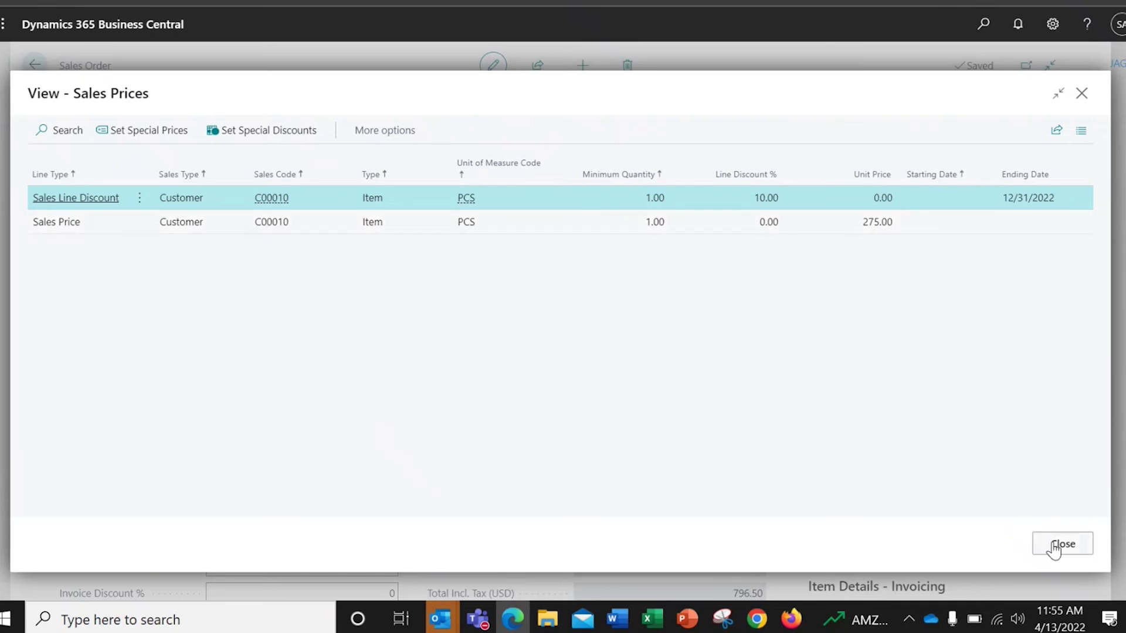
{"action": "left_click", "coordinate": [1053, 550]}
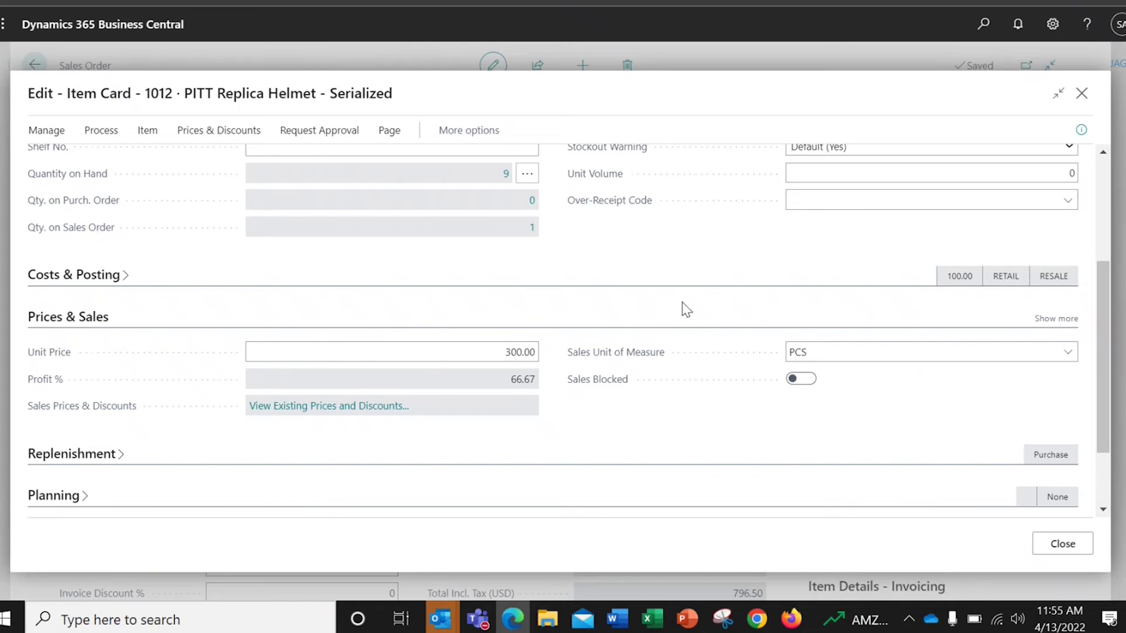
{"action": "left_click", "coordinate": [1081, 93]}
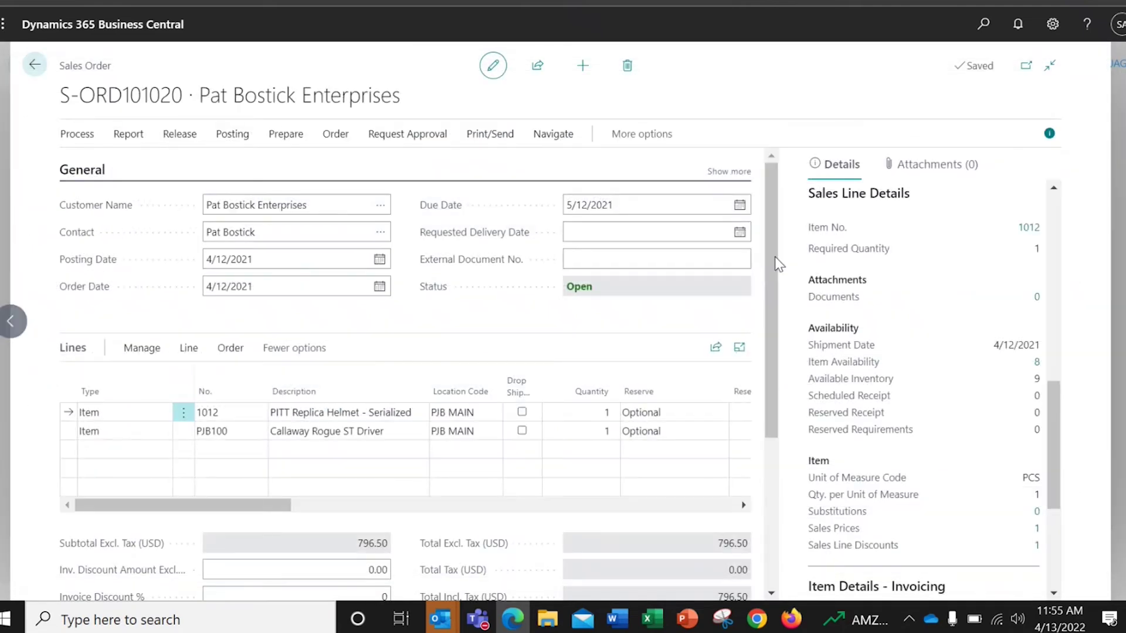
- Hide the details pane and review the helmet line's unit price, line discount and line amount on the sales order
{"action": "left_click", "coordinate": [1049, 133]}
{"action": "left_click_drag", "start_coordinate": [397, 505], "coordinate": [681, 522]}
{"action": "left_click", "coordinate": [242, 415]}
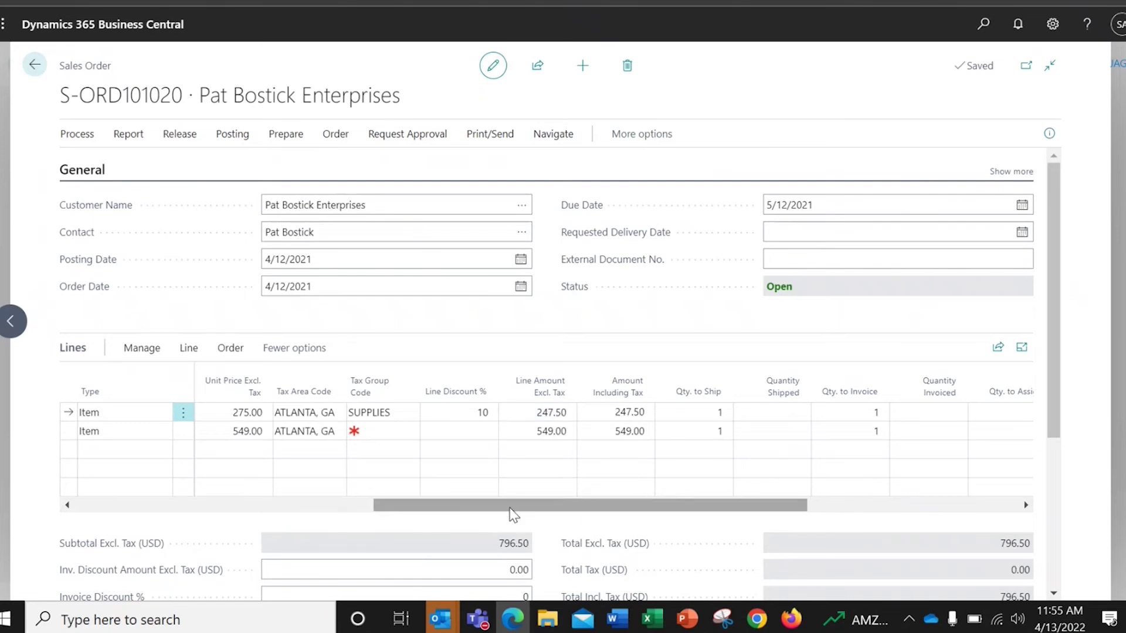
{"action": "left_click_drag", "start_coordinate": [508, 502], "coordinate": [212, 481]}
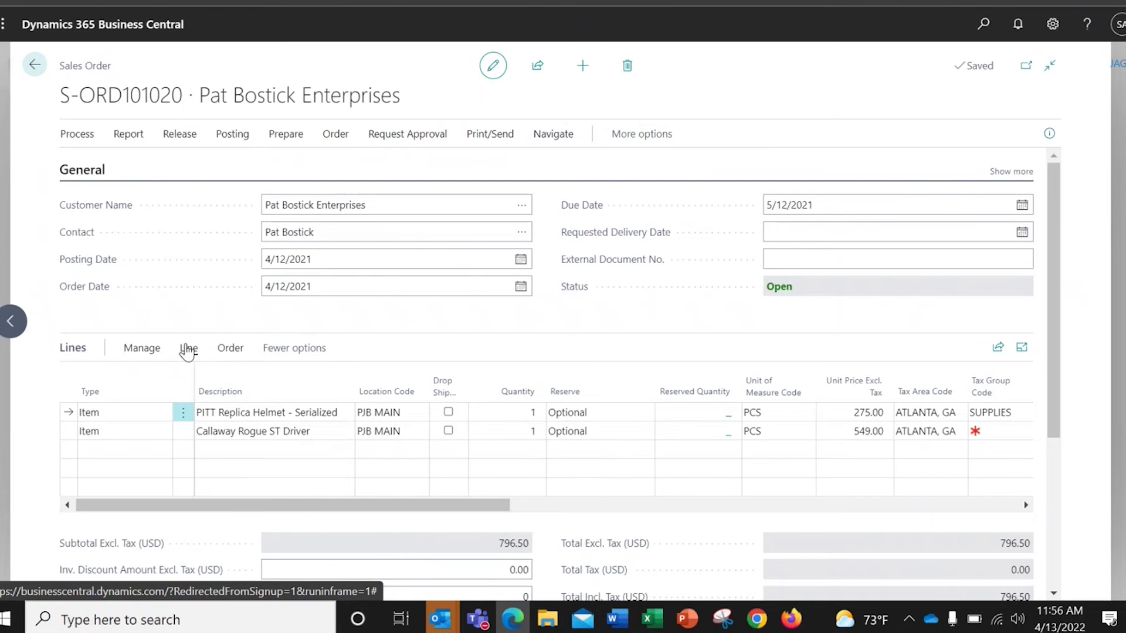
- Open the item tracking lines for the PITT Replica Helmet sales line and look over the available tracking actions
{"action": "left_click", "coordinate": [188, 350]}
{"action": "left_click", "coordinate": [342, 384]}
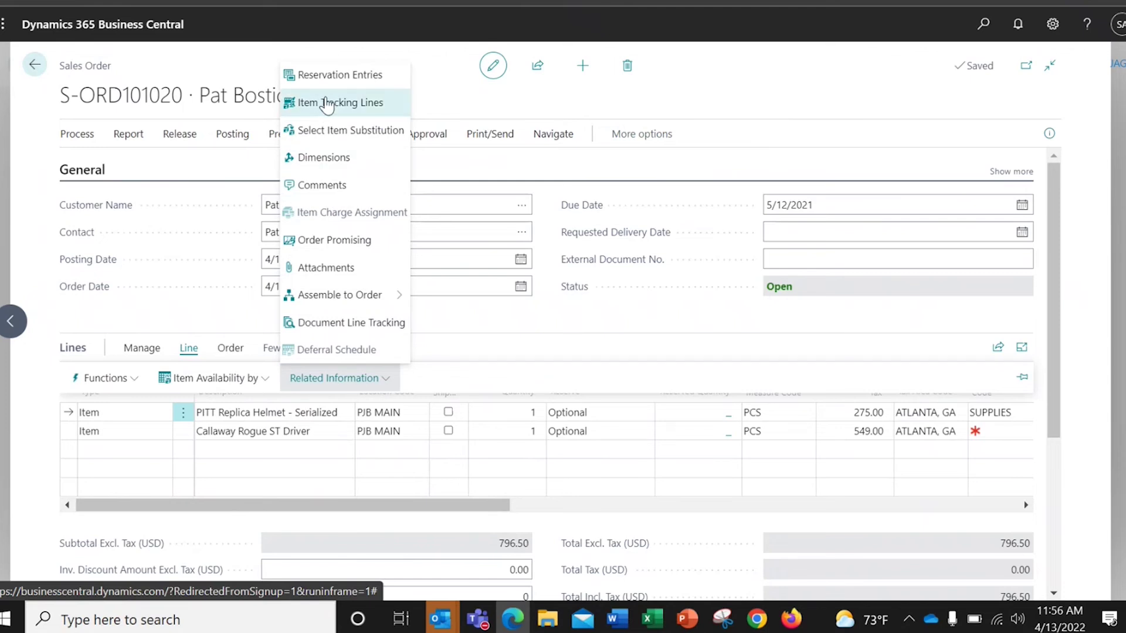
{"action": "left_click", "coordinate": [319, 106]}
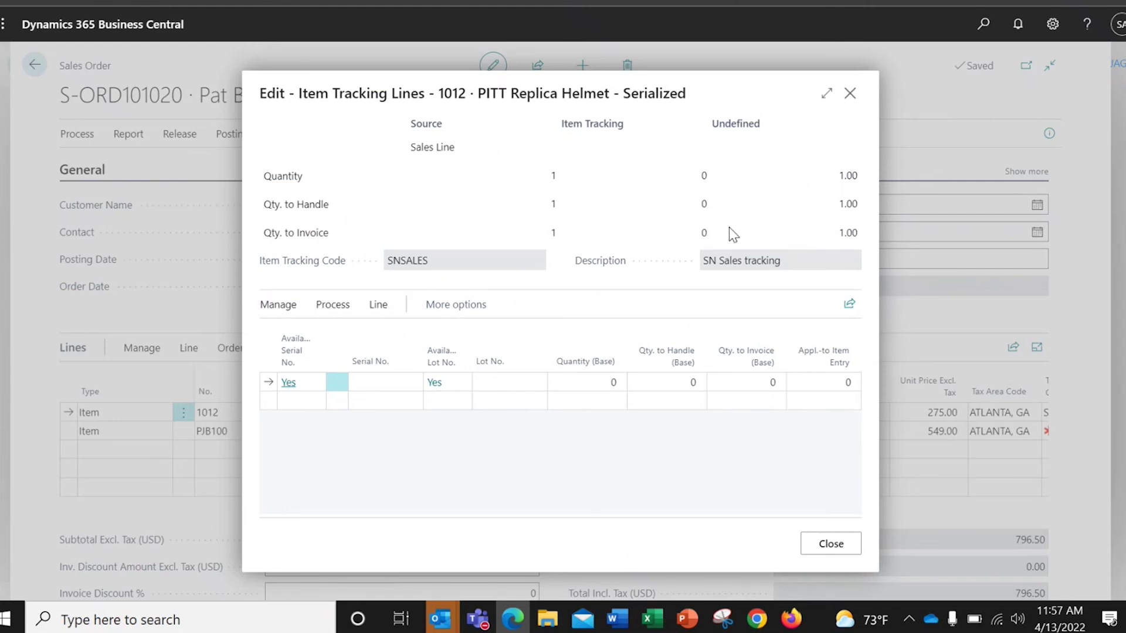
{"action": "left_click", "coordinate": [333, 309]}
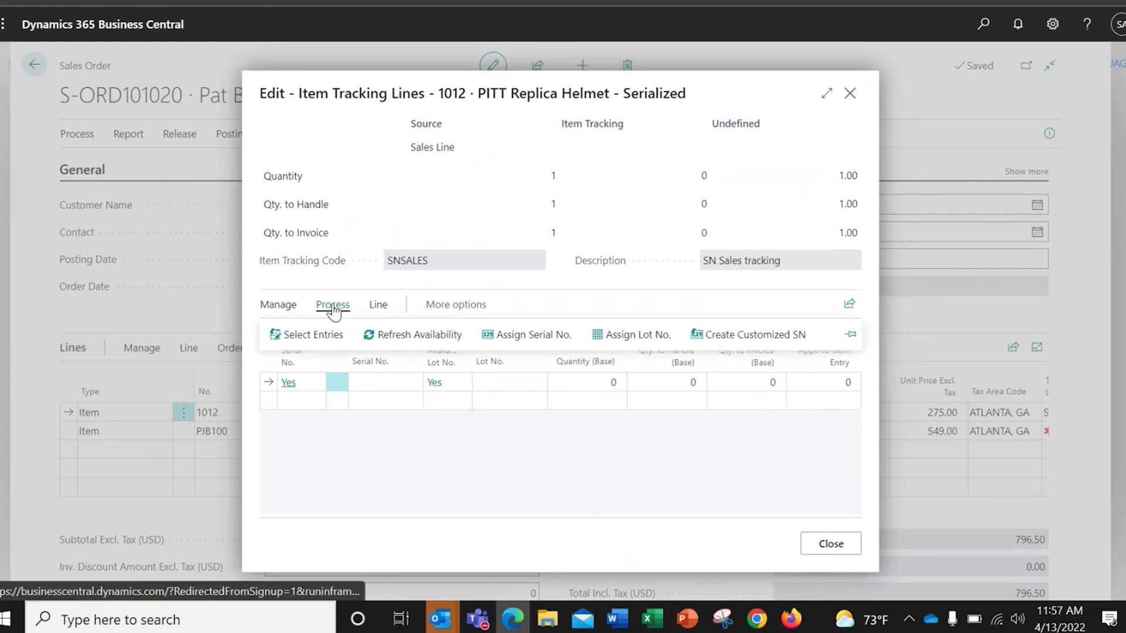
{"action": "left_click", "coordinate": [382, 306]}
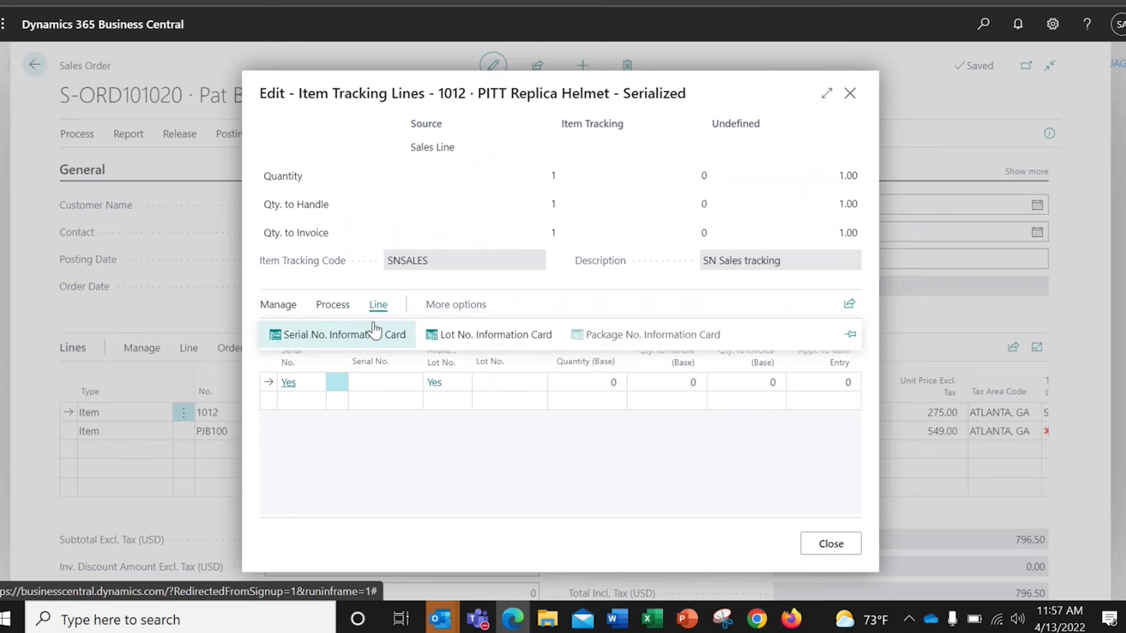
- Assign a new serial number to the helmet with quantity 1 and SN information creation enabled, and close the tracking lines
{"action": "left_click", "coordinate": [334, 310]}
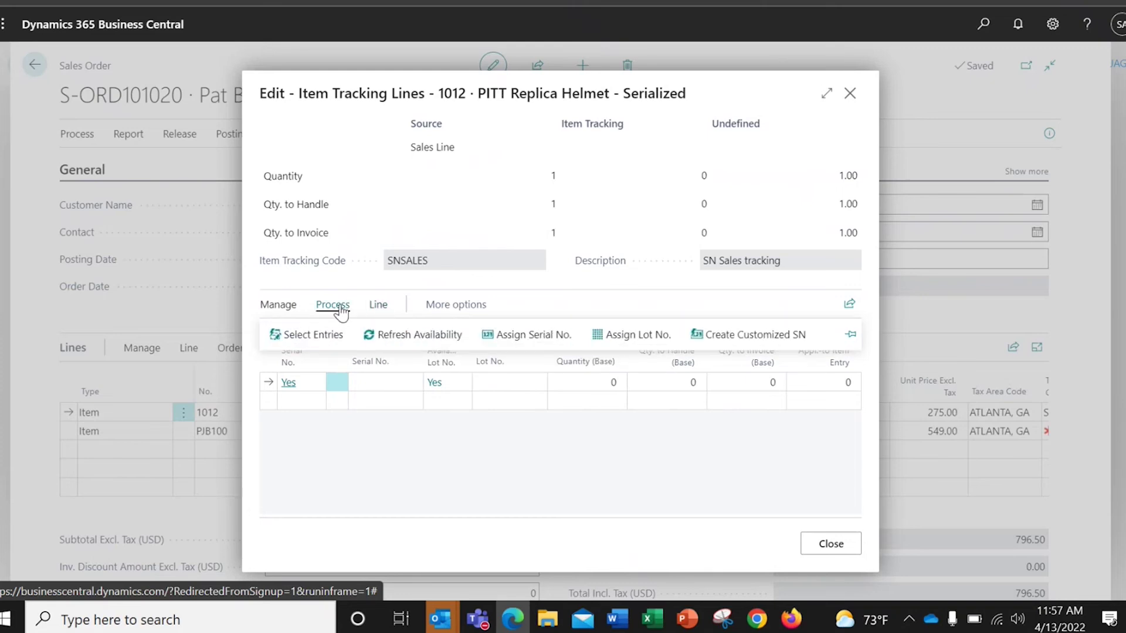
{"action": "left_click", "coordinate": [524, 336]}
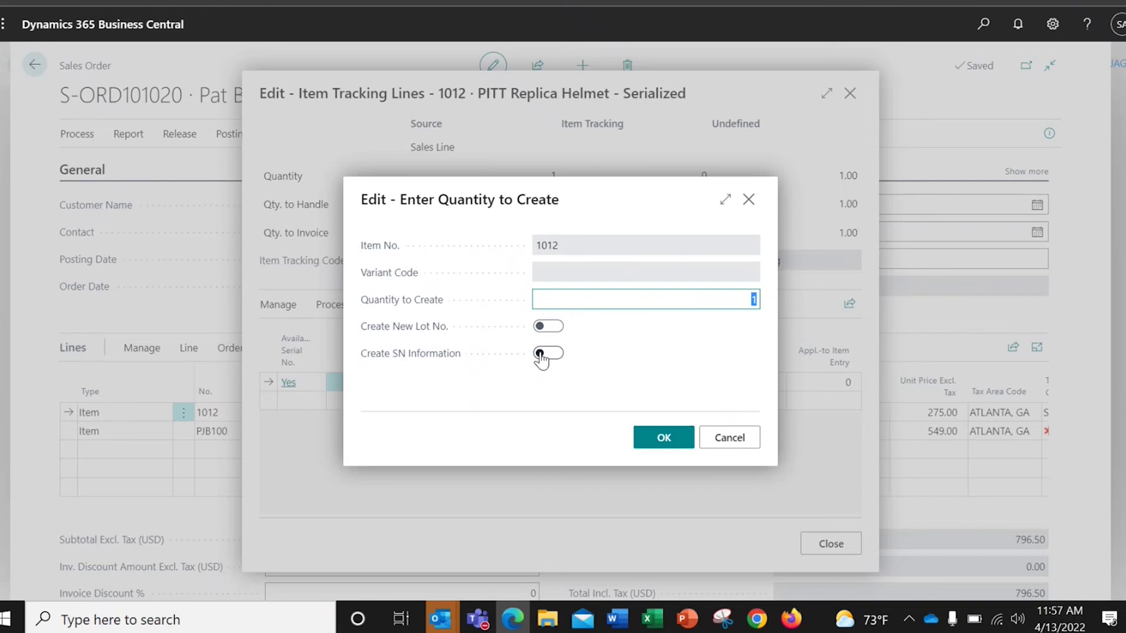
{"action": "left_click", "coordinate": [547, 353]}
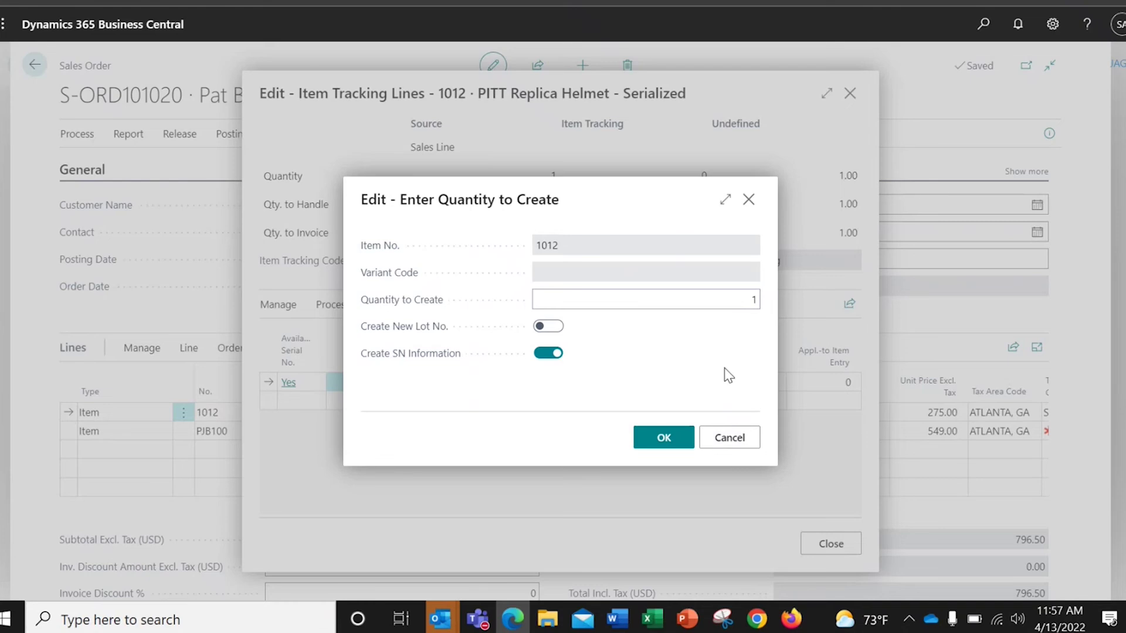
{"action": "left_click", "coordinate": [664, 444]}
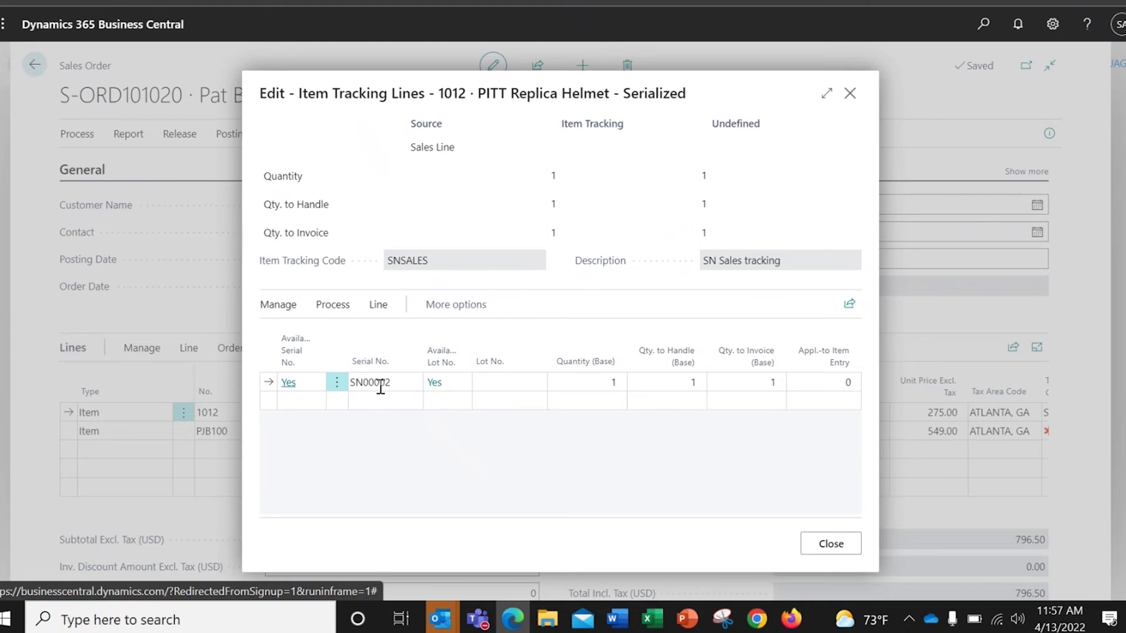
{"action": "left_click", "coordinate": [825, 545]}
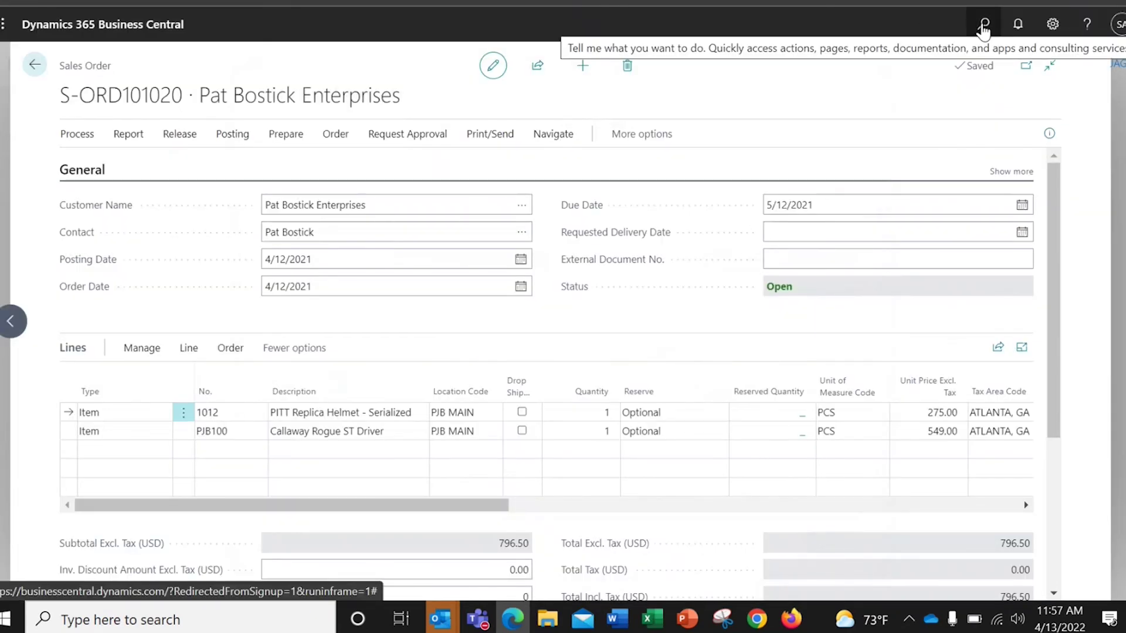
- Search for serial tracking setup, examine the SNSALES item tracking code's serial number settings, and return to the sales order
{"action": "left_click", "coordinate": [983, 27]}
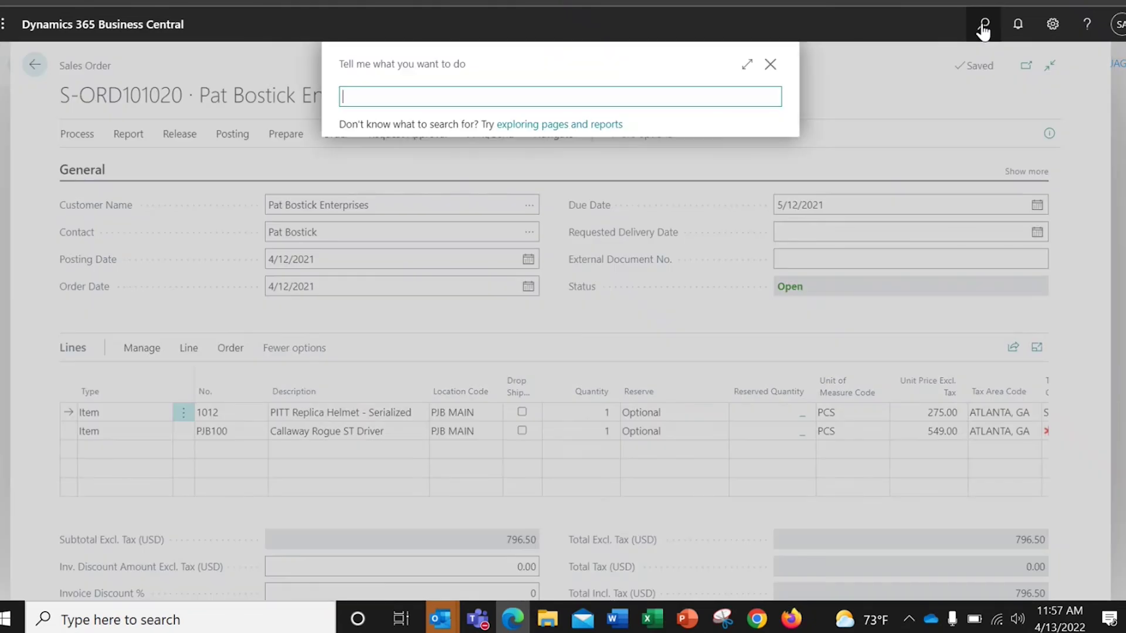
{"action": "type", "text": "serial"}
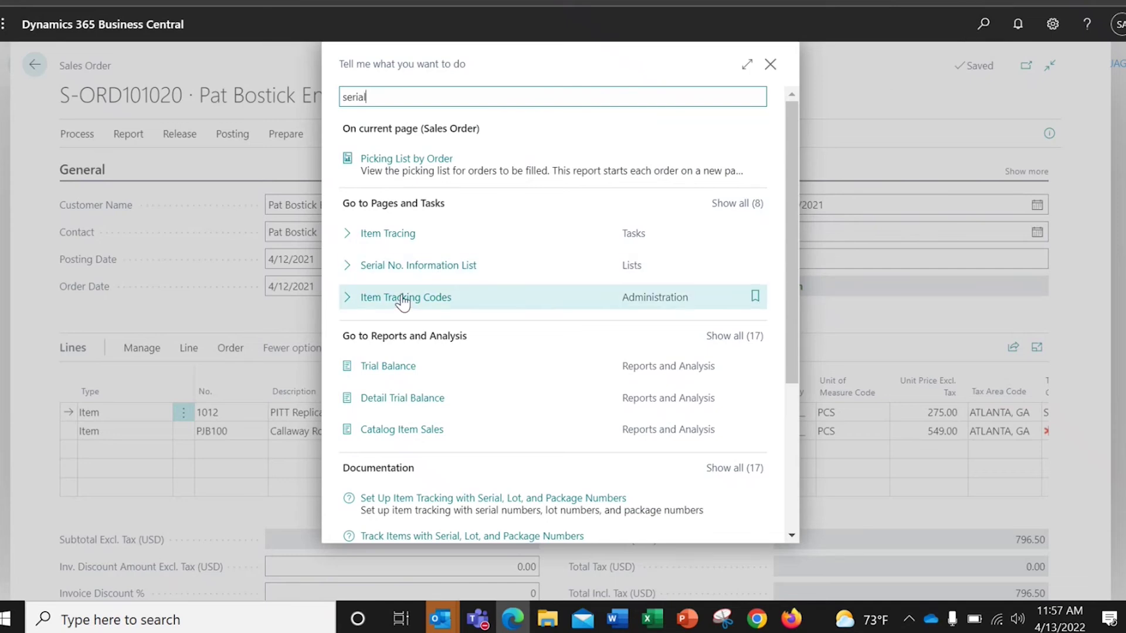
{"action": "left_click", "coordinate": [434, 297]}
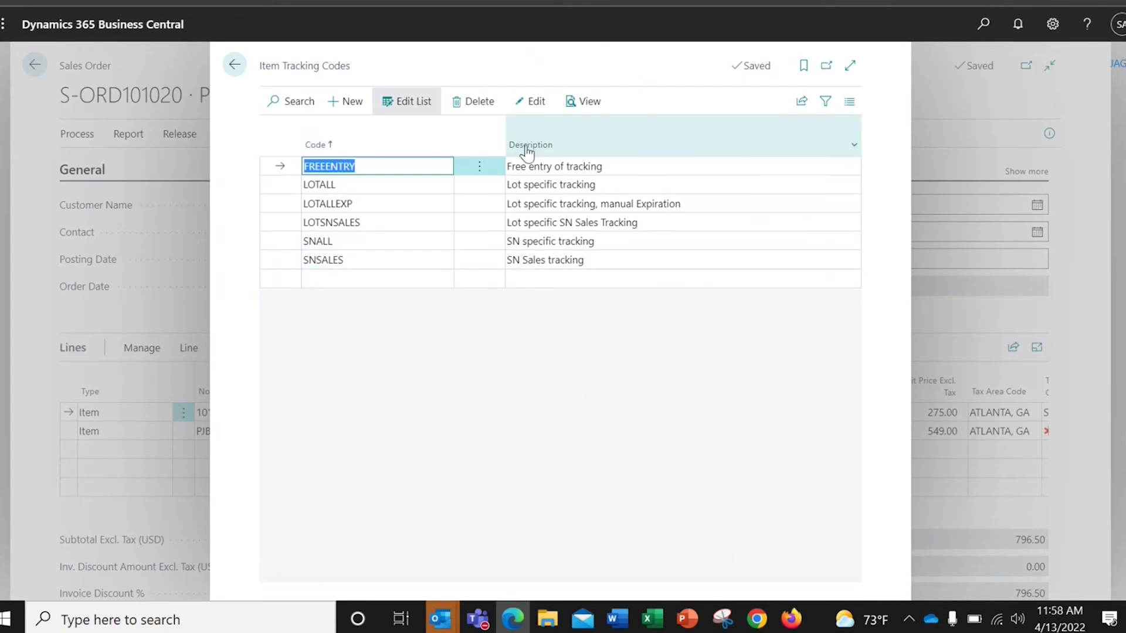
{"action": "left_click", "coordinate": [411, 260]}
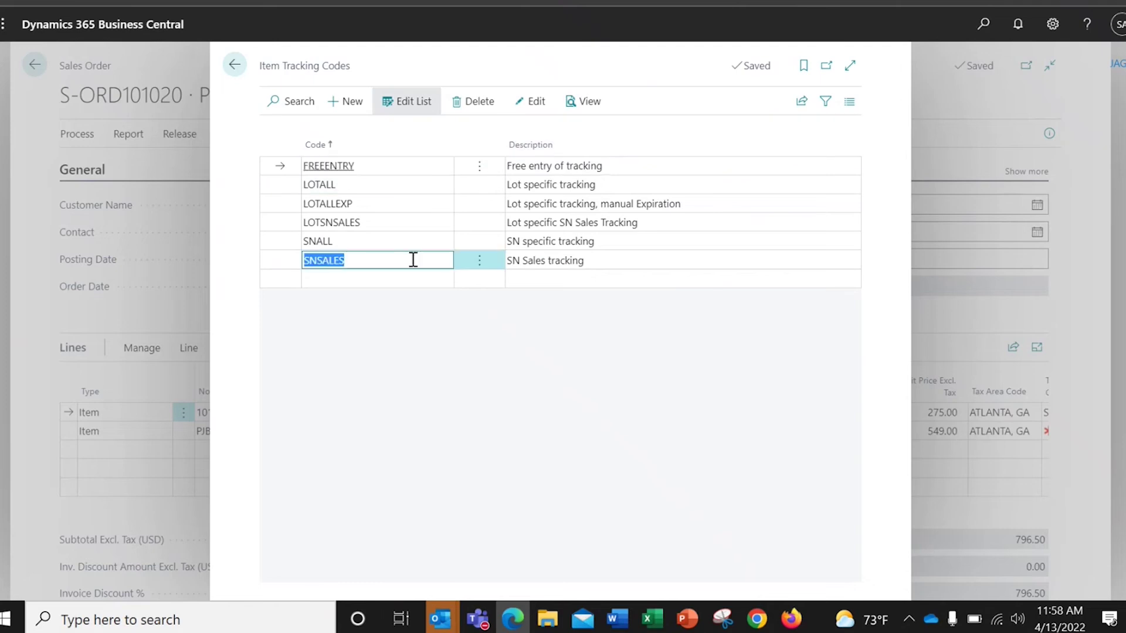
{"action": "left_click", "coordinate": [575, 101]}
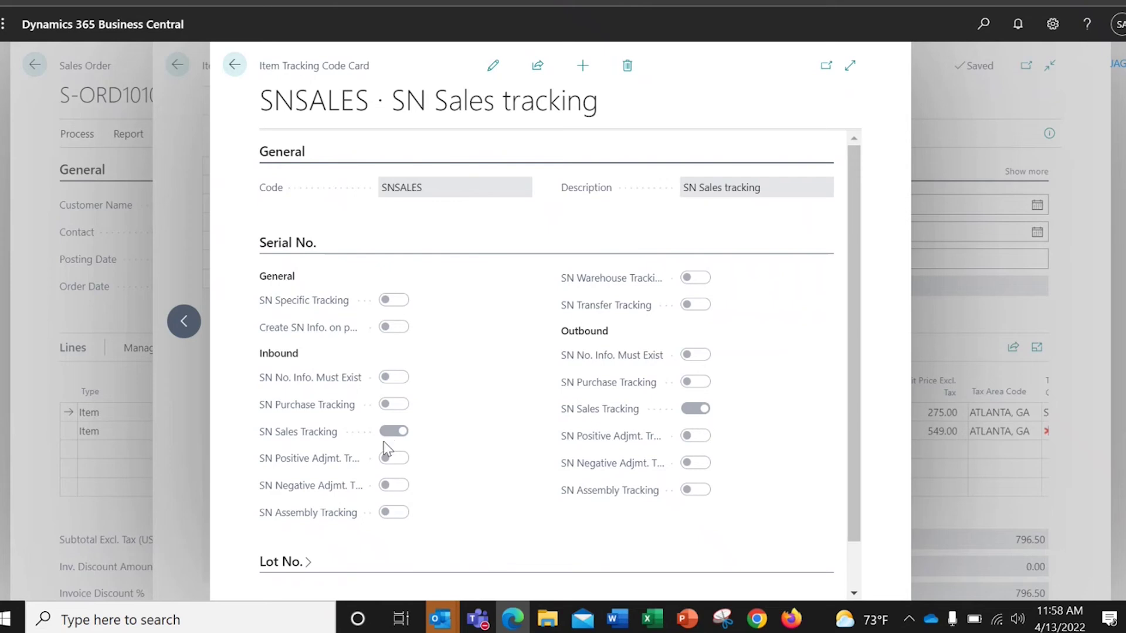
{"action": "mouse_move", "coordinate": [343, 468]}
{"action": "left_click", "coordinate": [234, 71]}
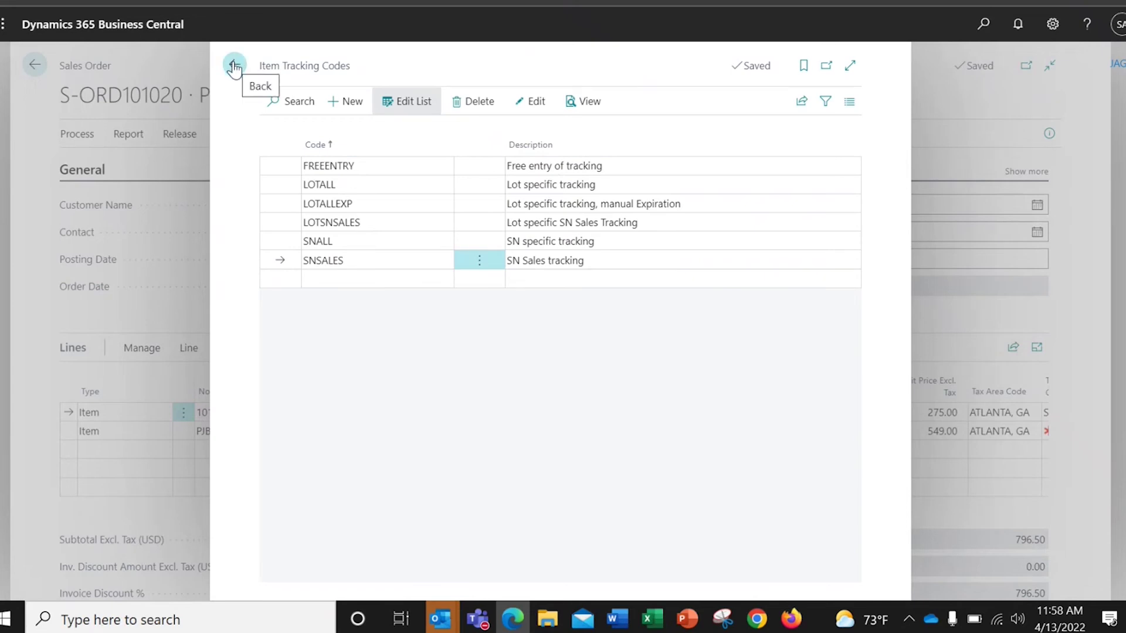
{"action": "left_click", "coordinate": [234, 68]}
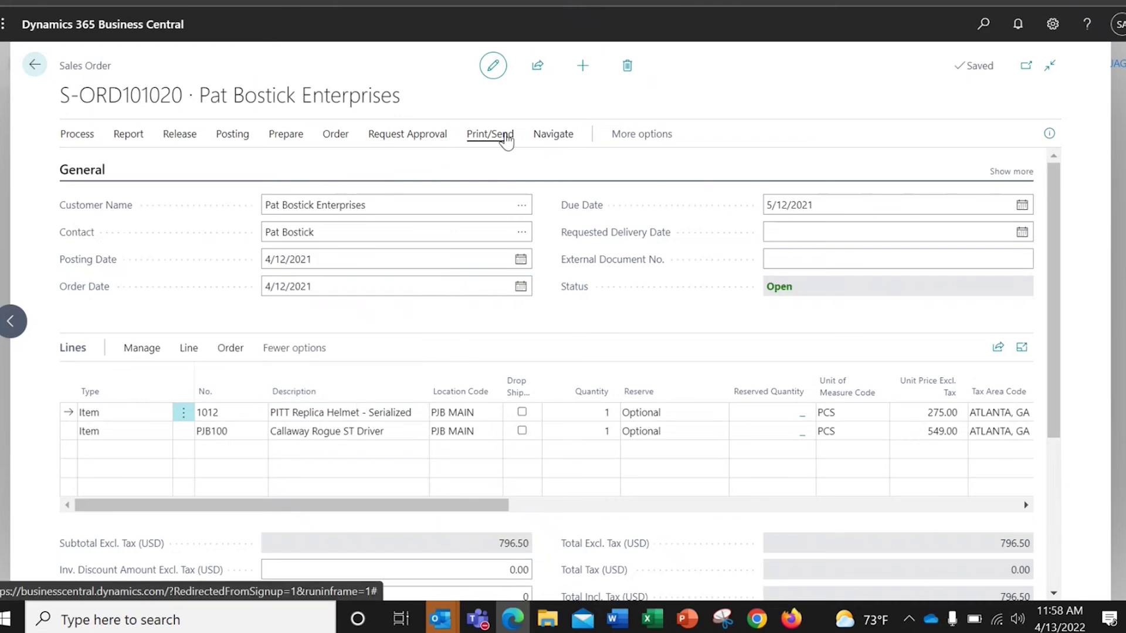
- Preview the order confirmation for the sales order, and close the preview and its request page
{"action": "left_click", "coordinate": [503, 136]}
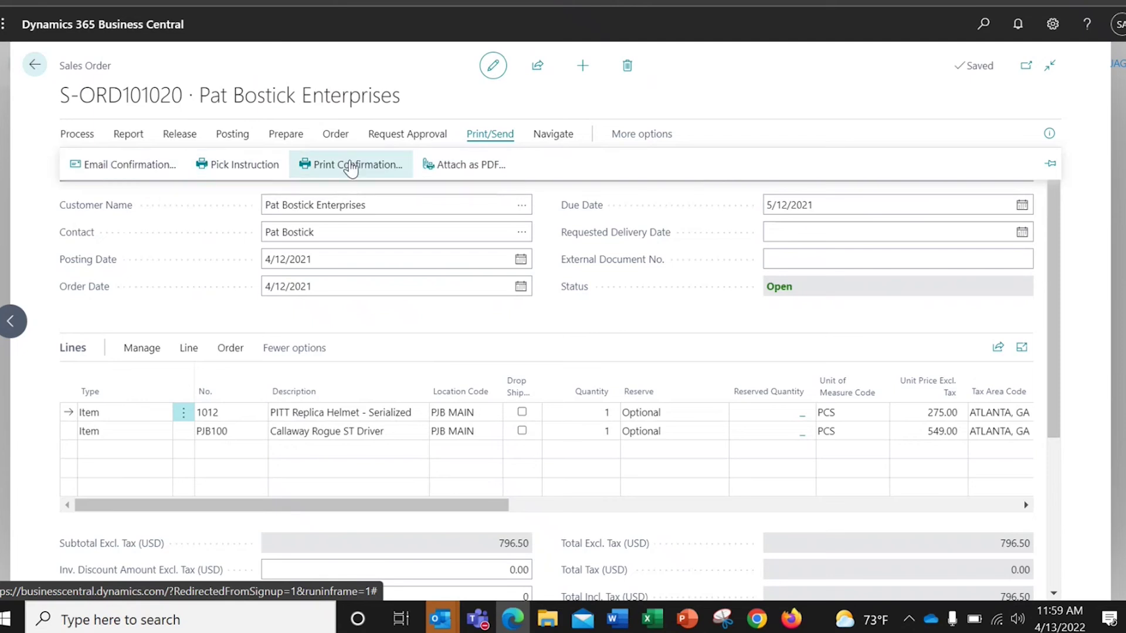
{"action": "left_click", "coordinate": [350, 166]}
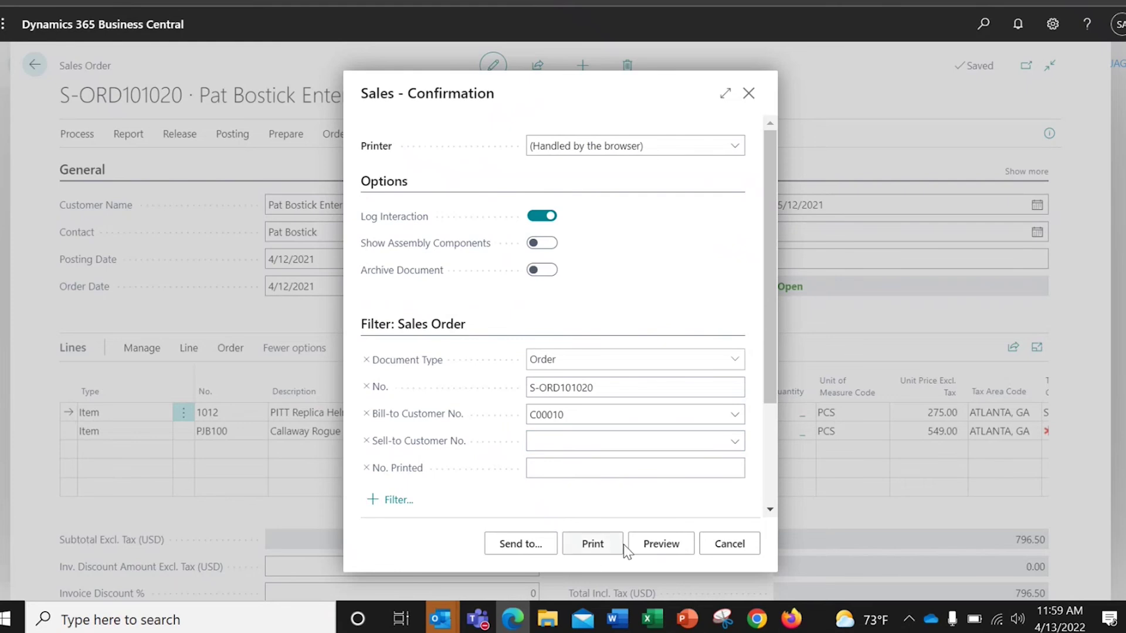
{"action": "left_click", "coordinate": [661, 548]}
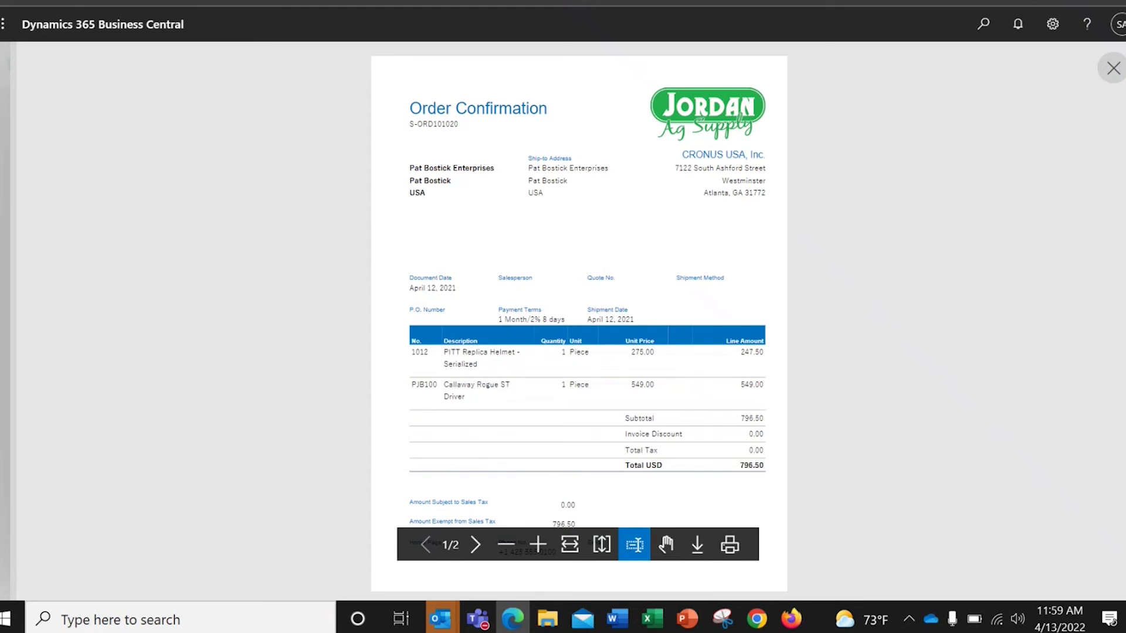
{"action": "left_click", "coordinate": [1113, 69]}
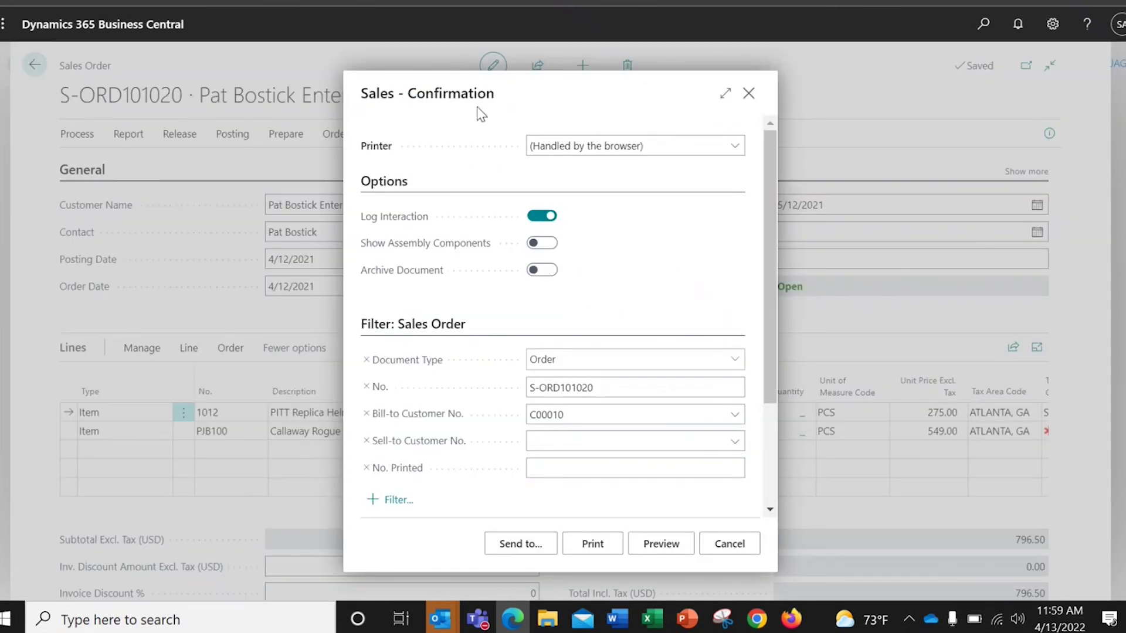
{"action": "left_click", "coordinate": [746, 92]}
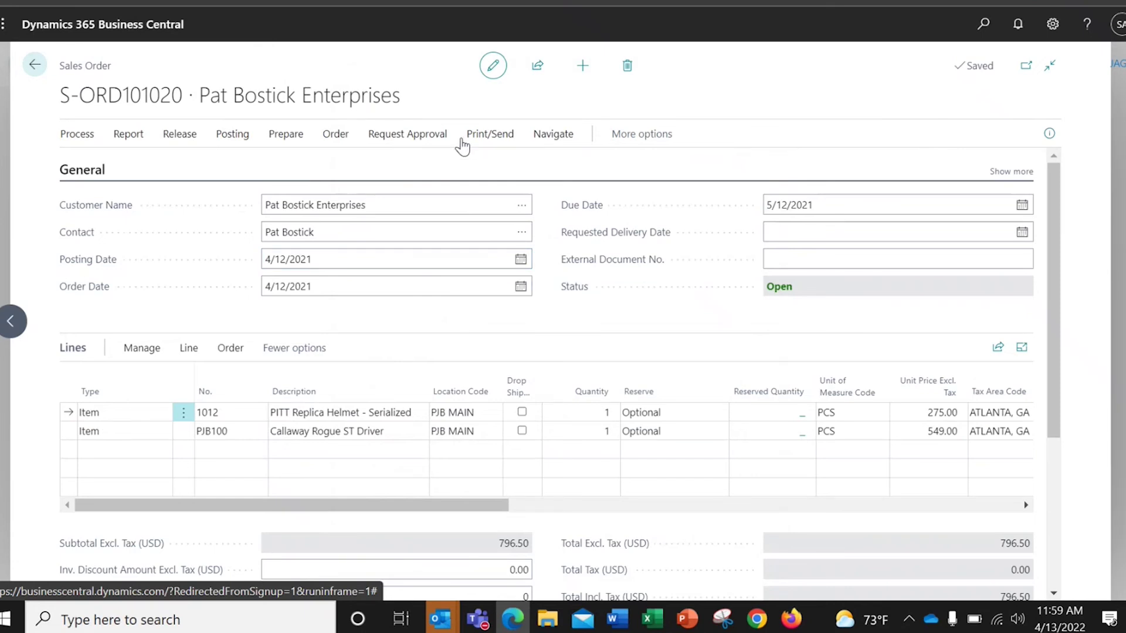
- Preview the pick instruction for the sales order and close the preview
{"action": "left_click", "coordinate": [486, 141]}
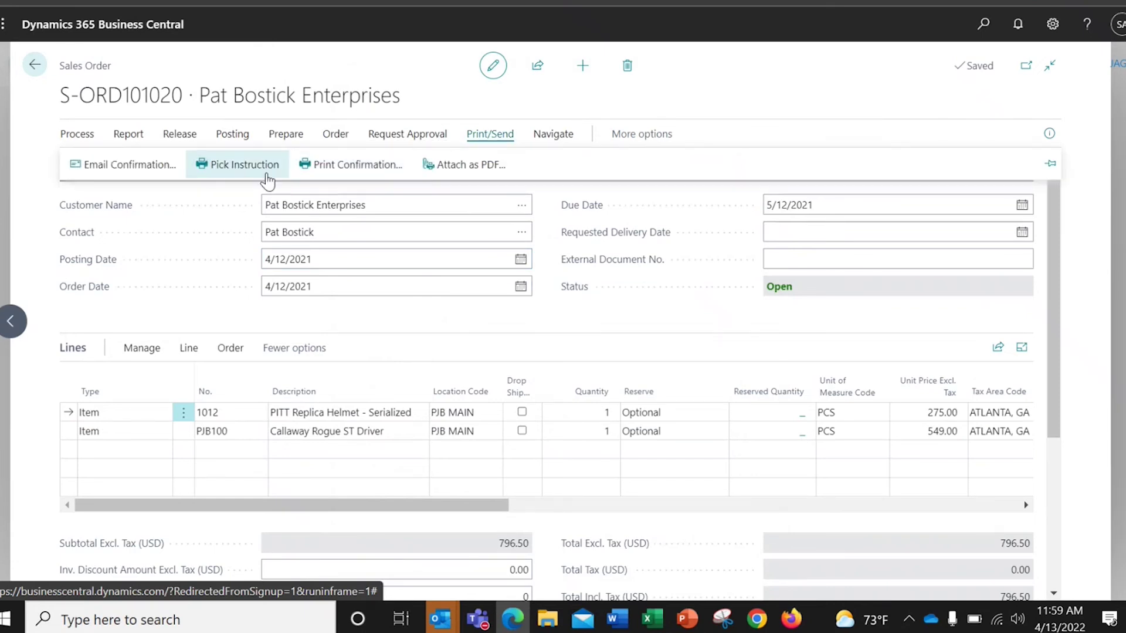
{"action": "left_click", "coordinate": [240, 164]}
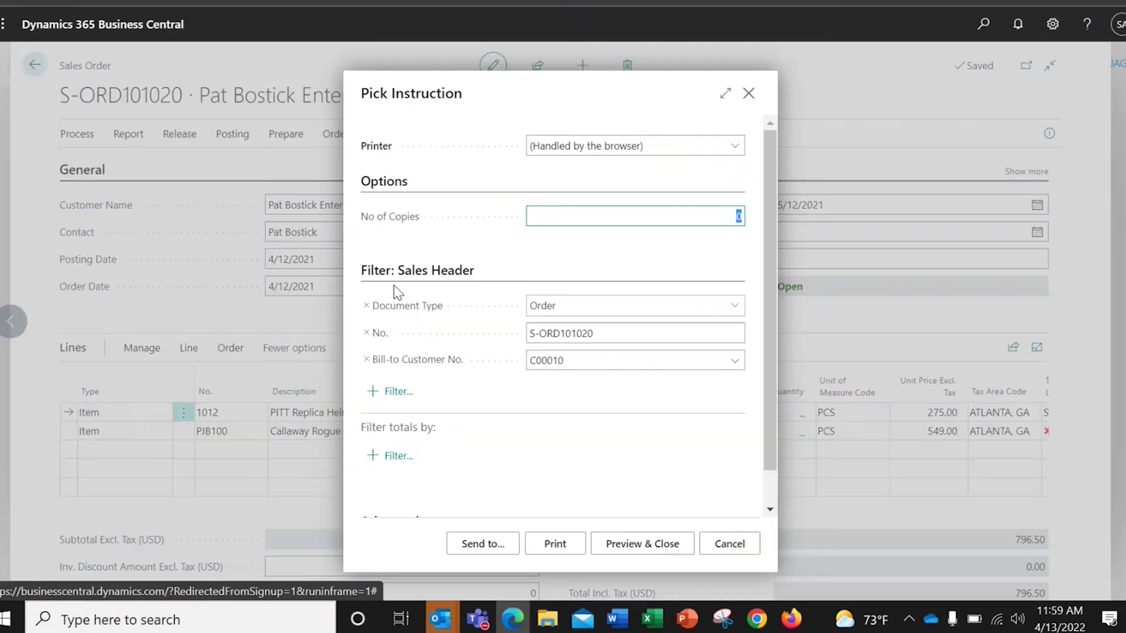
{"action": "left_click", "coordinate": [663, 552]}
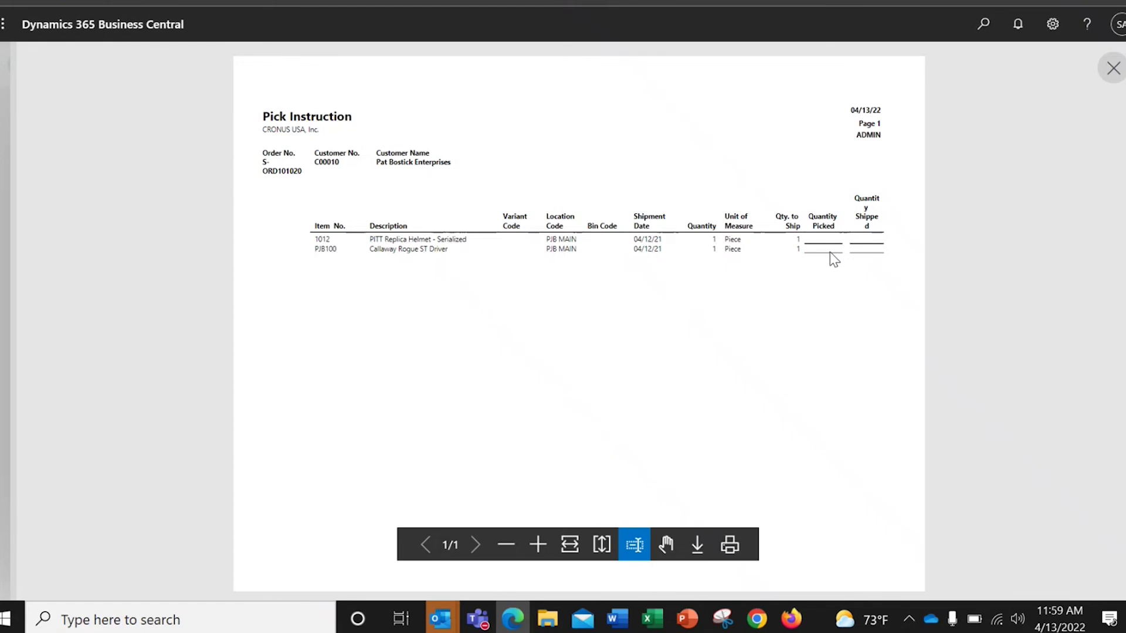
{"action": "left_click", "coordinate": [1105, 76]}
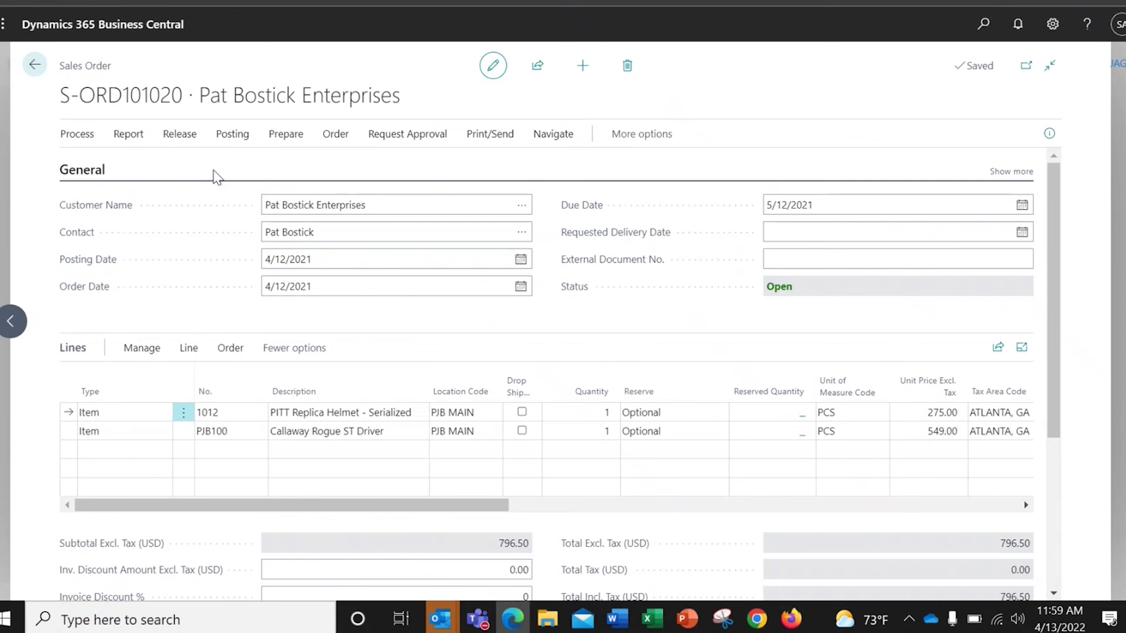
- Try to post the sales order with Ship and Invoice, and go back from the error messages page
{"action": "left_click", "coordinate": [233, 136]}
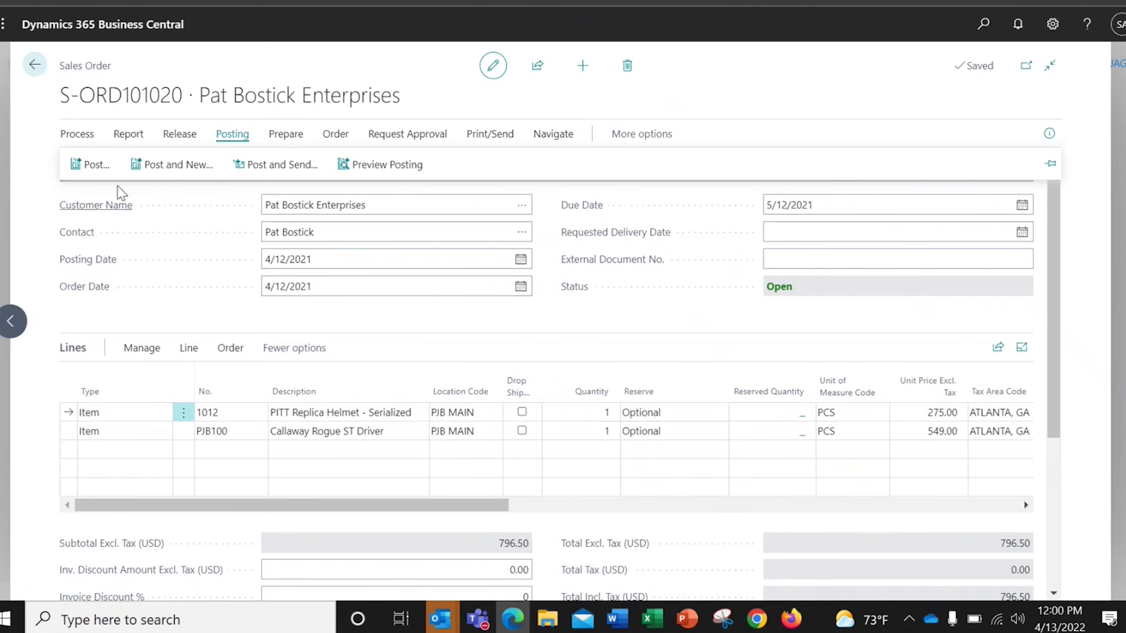
{"action": "left_click", "coordinate": [92, 168]}
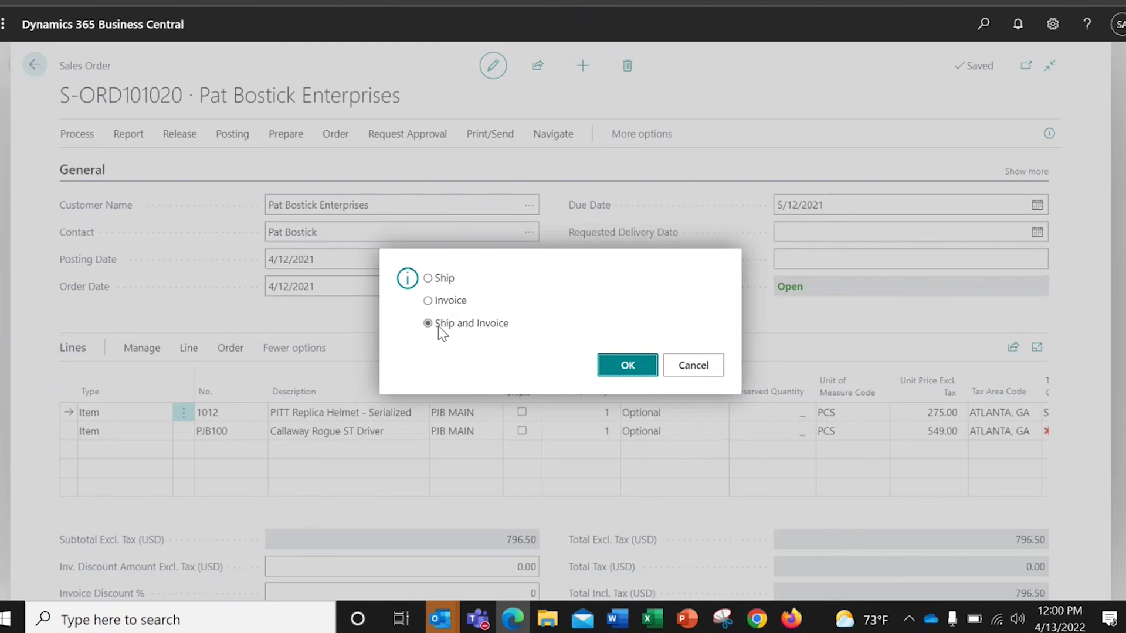
{"action": "left_click", "coordinate": [634, 371]}
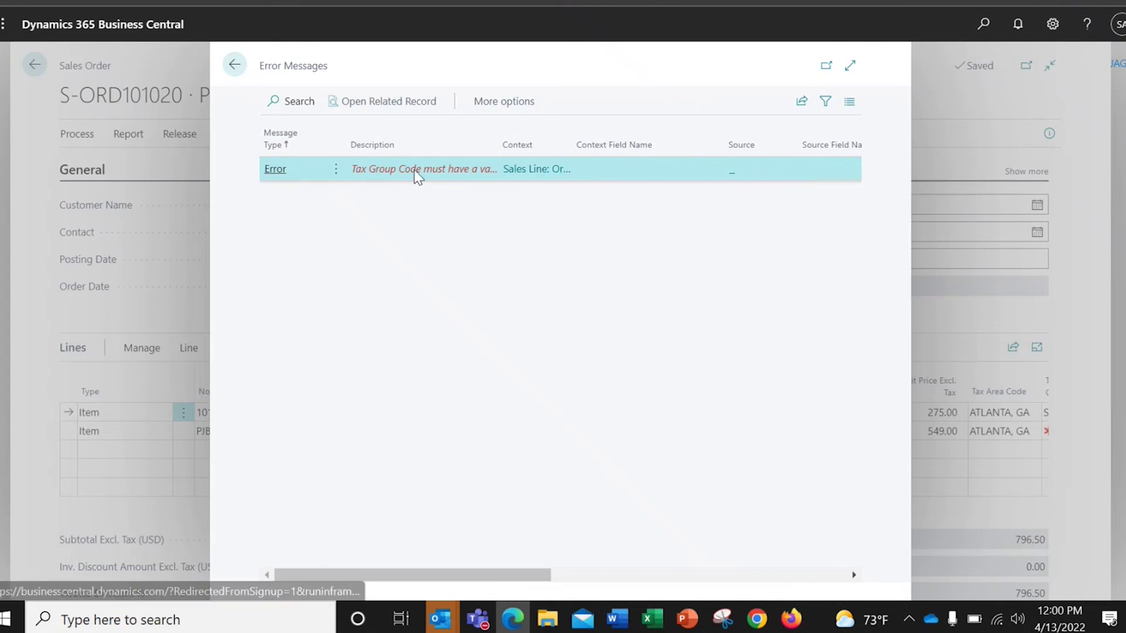
{"action": "left_click", "coordinate": [233, 66]}
- Set the tax group code of the Callaway Rogue ST Driver line to SUPPLIES
{"action": "left_click_drag", "start_coordinate": [496, 505], "coordinate": [636, 514]}
{"action": "left_click", "coordinate": [777, 431]}
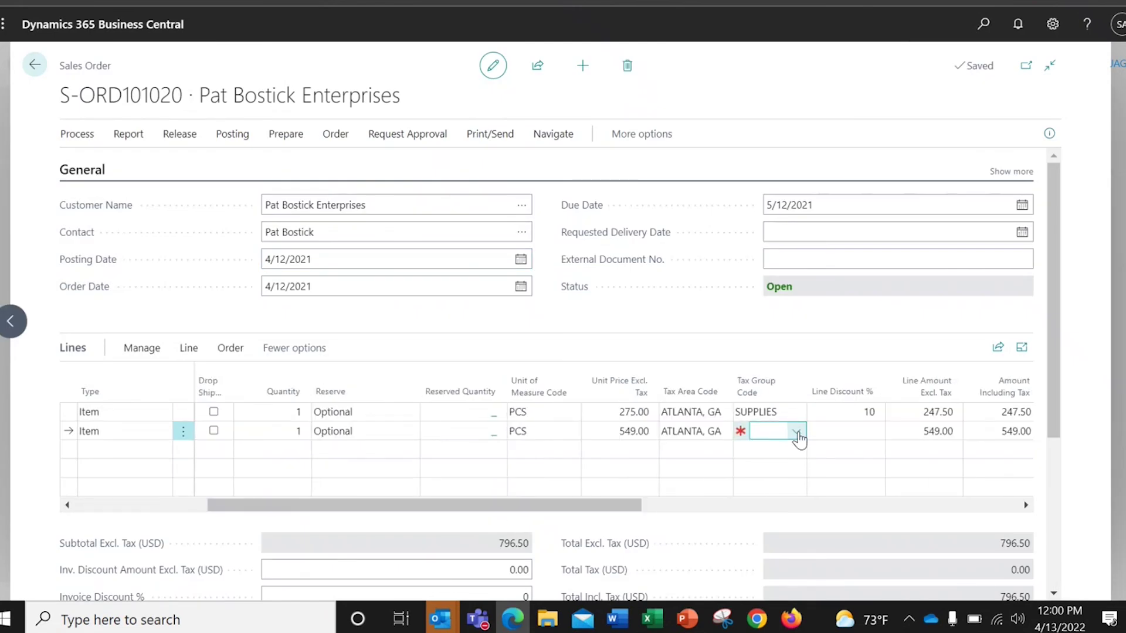
{"action": "left_click", "coordinate": [796, 431]}
{"action": "left_click", "coordinate": [820, 388]}
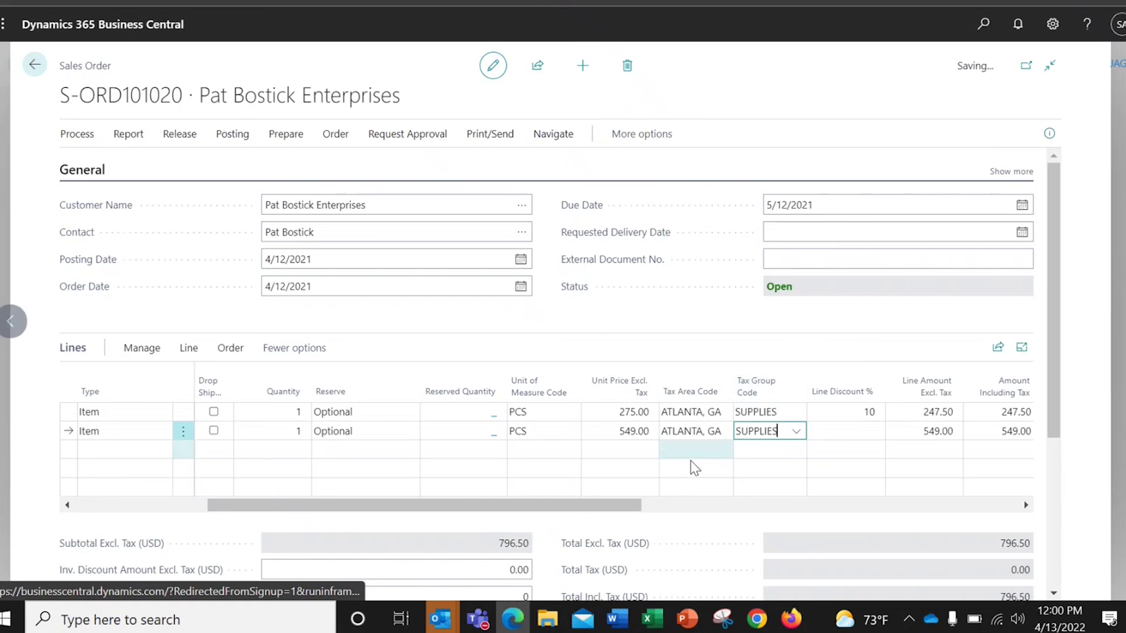
{"action": "left_click", "coordinate": [637, 475]}
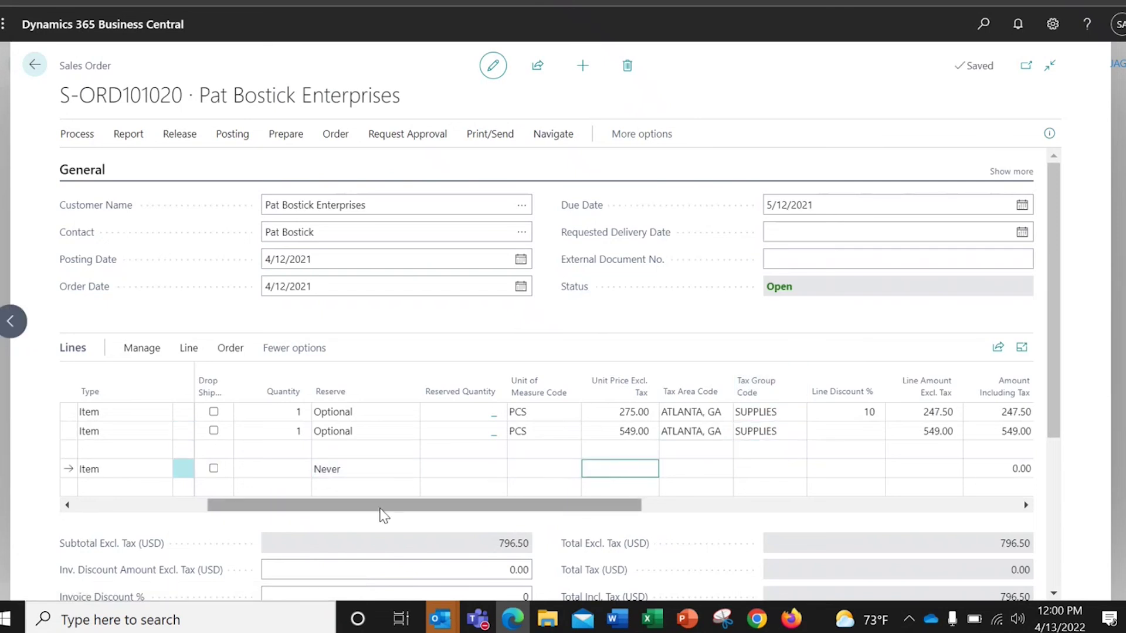
{"action": "left_click_drag", "start_coordinate": [375, 507], "coordinate": [171, 493]}
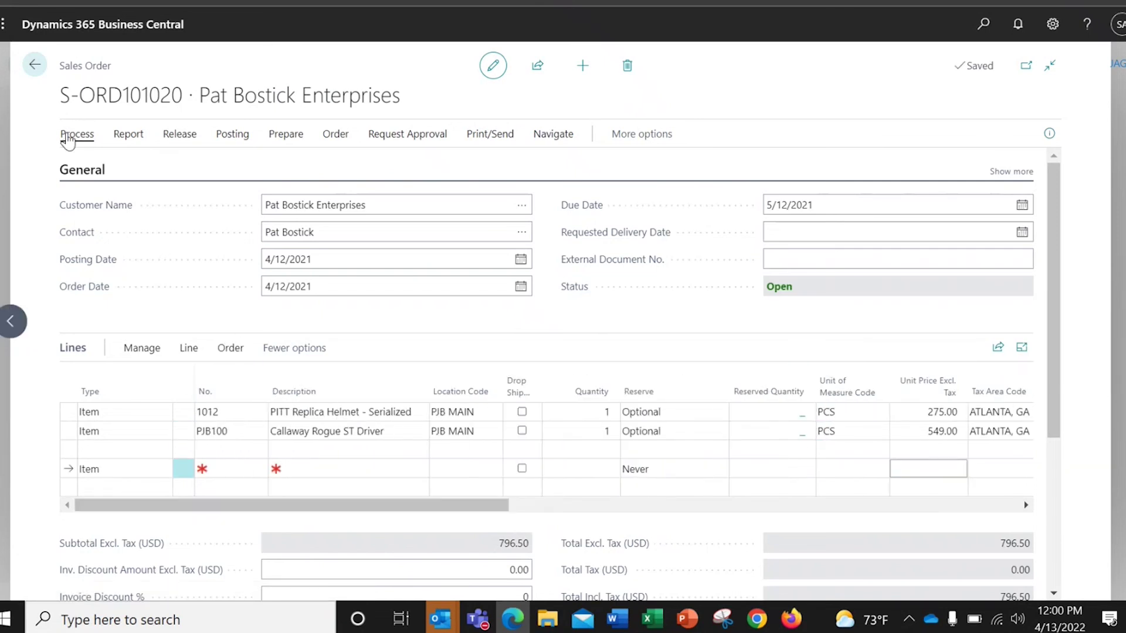
- Post the sales order with Ship and Invoice and open the posted sales invoice
{"action": "left_click", "coordinate": [232, 135]}
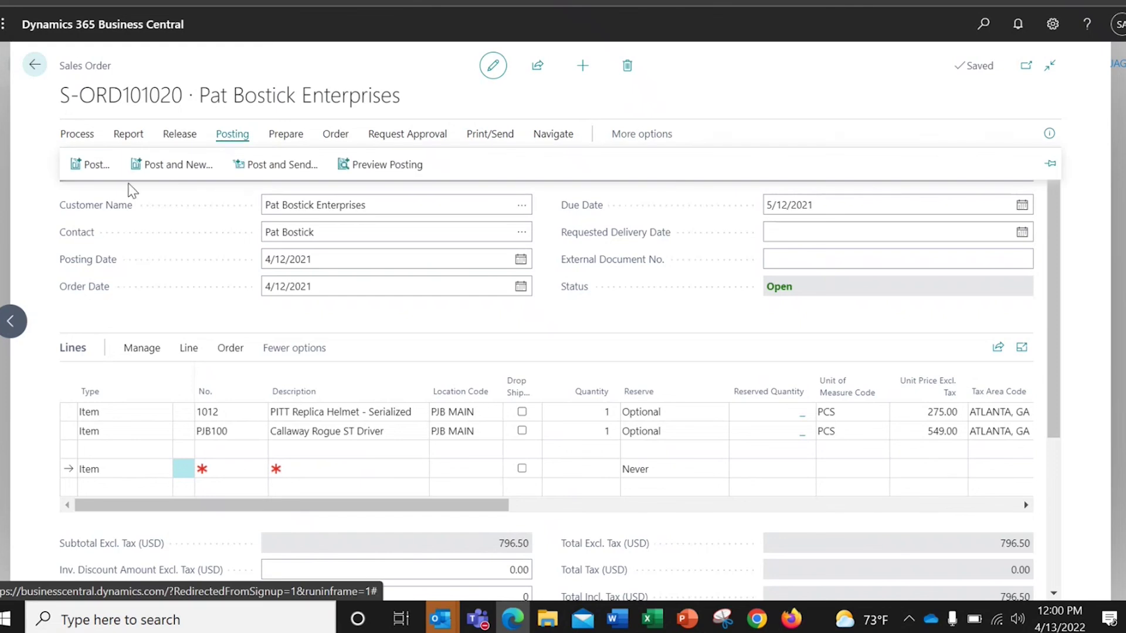
{"action": "left_click", "coordinate": [91, 167]}
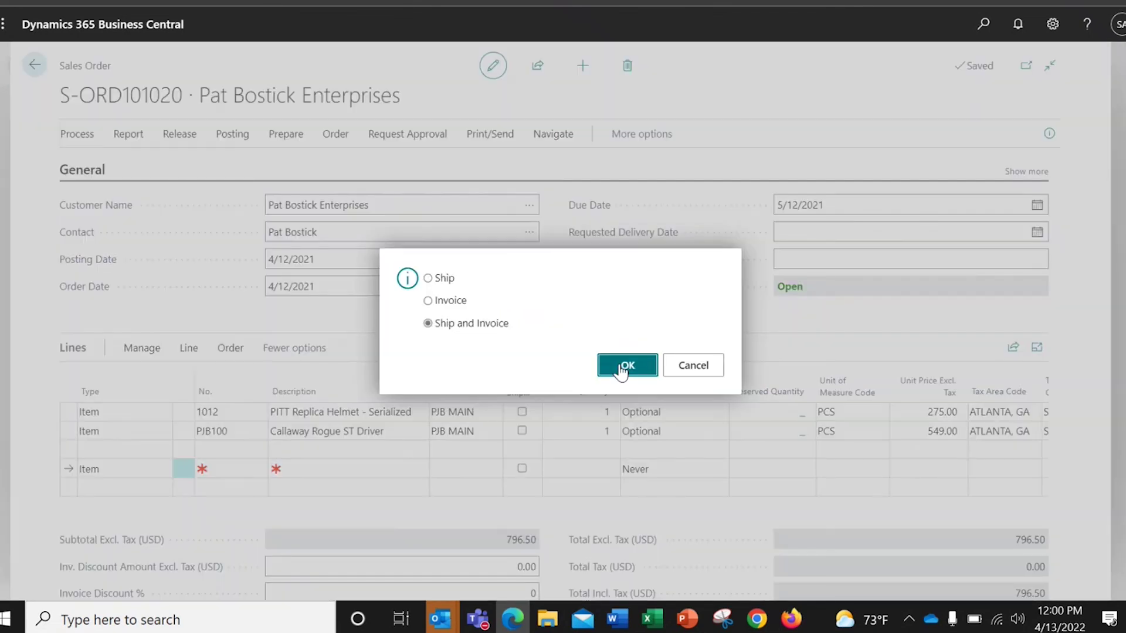
{"action": "left_click", "coordinate": [613, 364]}
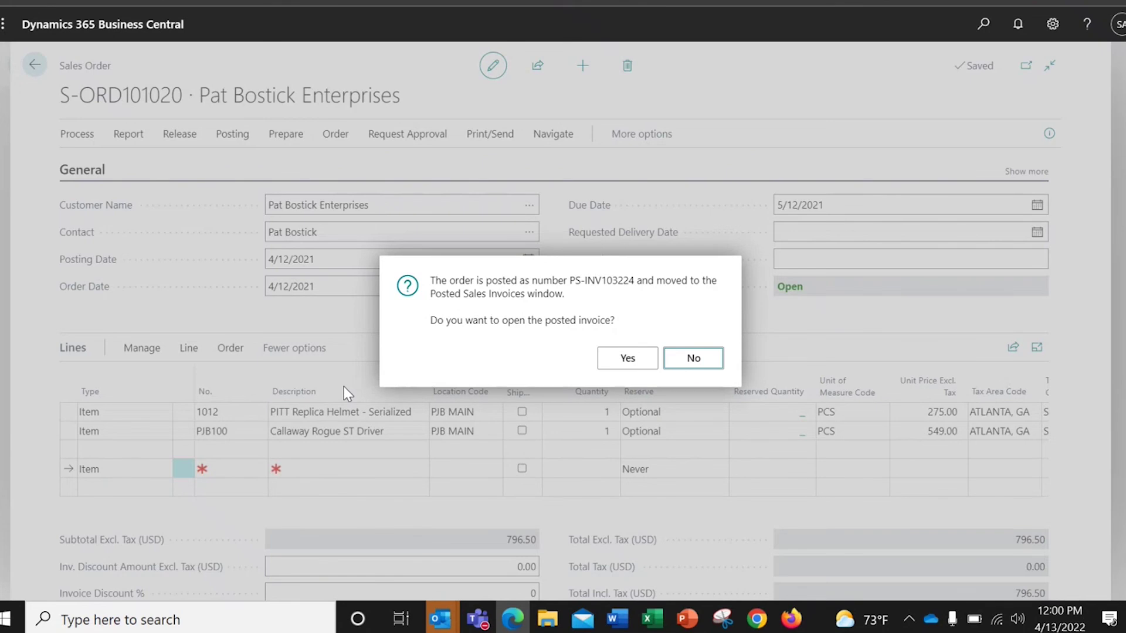
{"action": "left_click", "coordinate": [630, 363]}
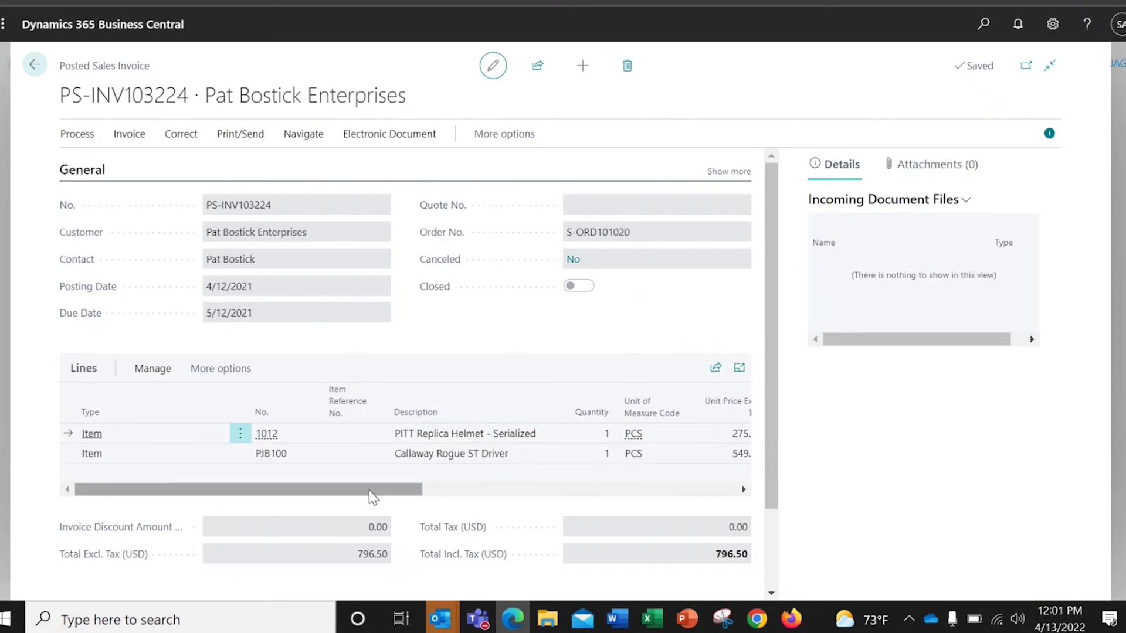
- Hide the posted invoice's details pane, examine the invoice statistics including the sales tax lines, and close the statistics
{"action": "left_click_drag", "start_coordinate": [379, 495], "coordinate": [266, 497]}
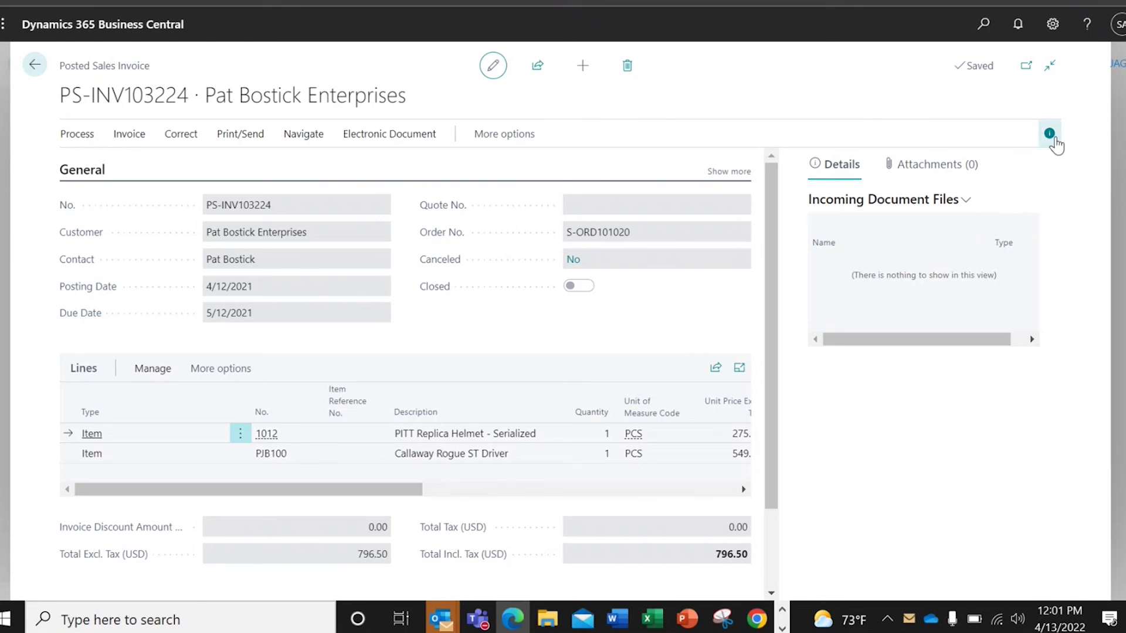
{"action": "left_click", "coordinate": [1050, 135]}
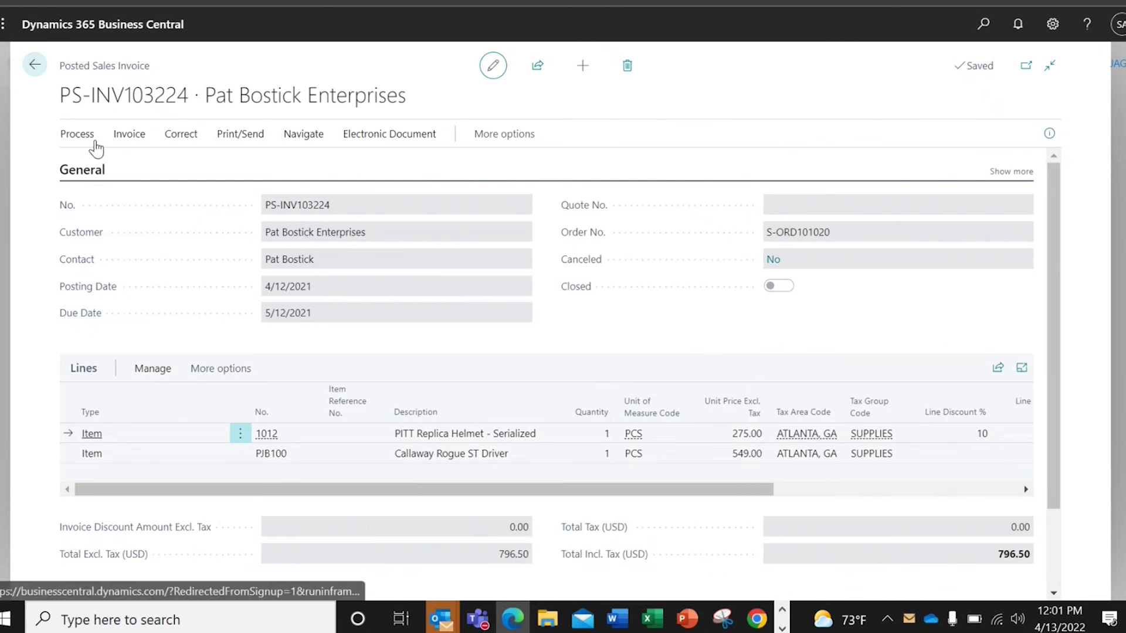
{"action": "left_click", "coordinate": [77, 139]}
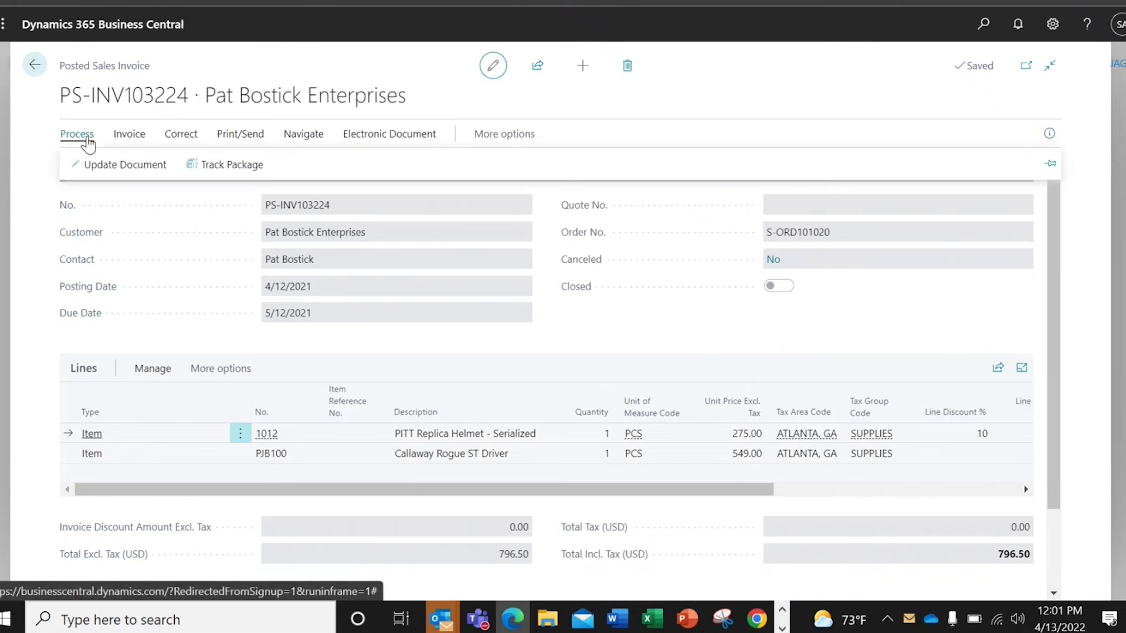
{"action": "left_click", "coordinate": [129, 138]}
{"action": "left_click", "coordinate": [81, 136]}
{"action": "left_click", "coordinate": [128, 136]}
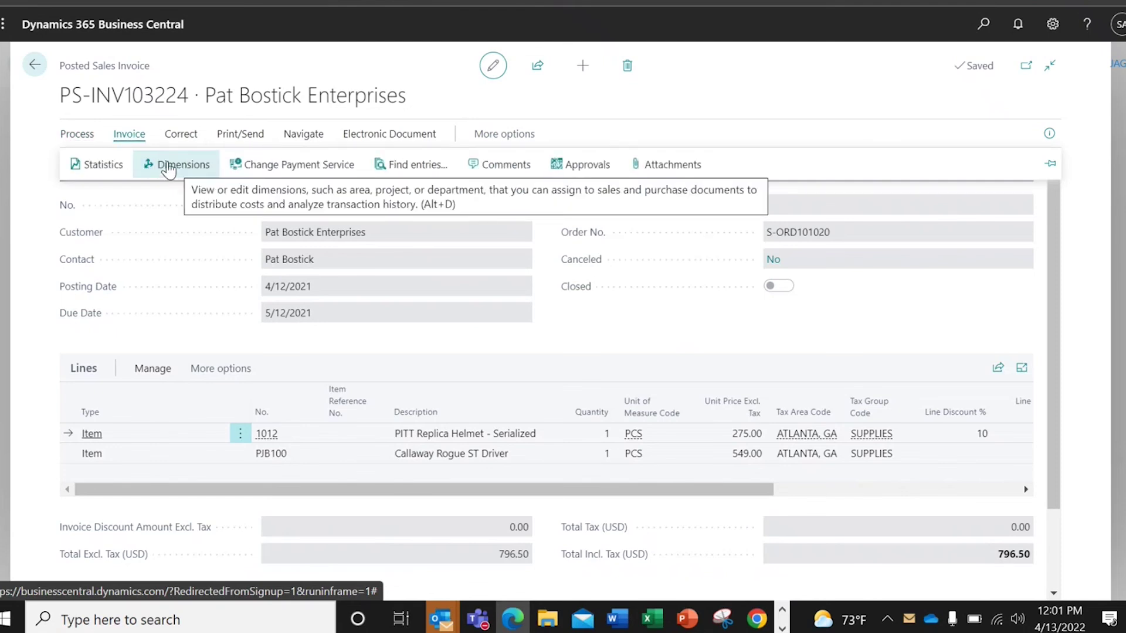
{"action": "left_click", "coordinate": [98, 165]}
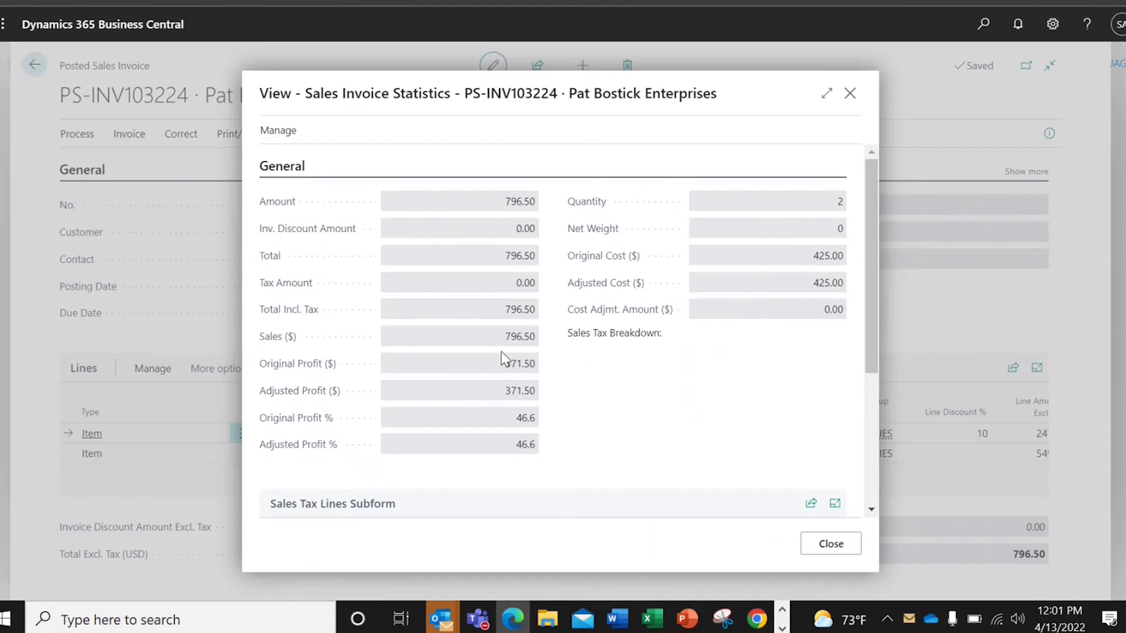
{"action": "scroll", "coordinate": [643, 424], "scroll_direction": "down", "scroll_amount": 3}
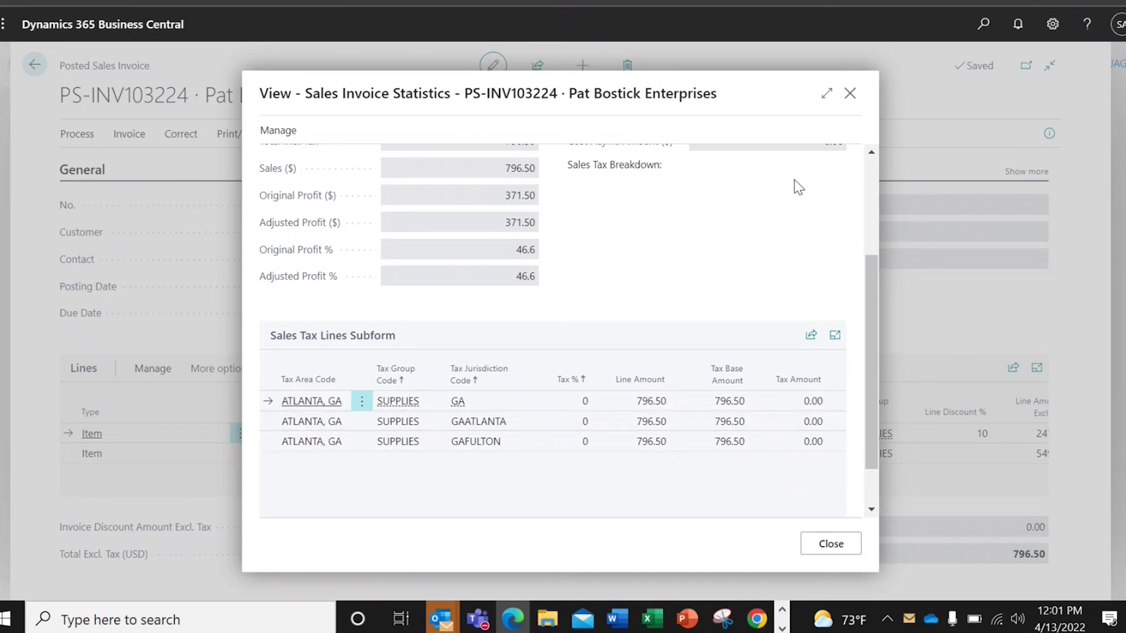
{"action": "left_click", "coordinate": [850, 94]}
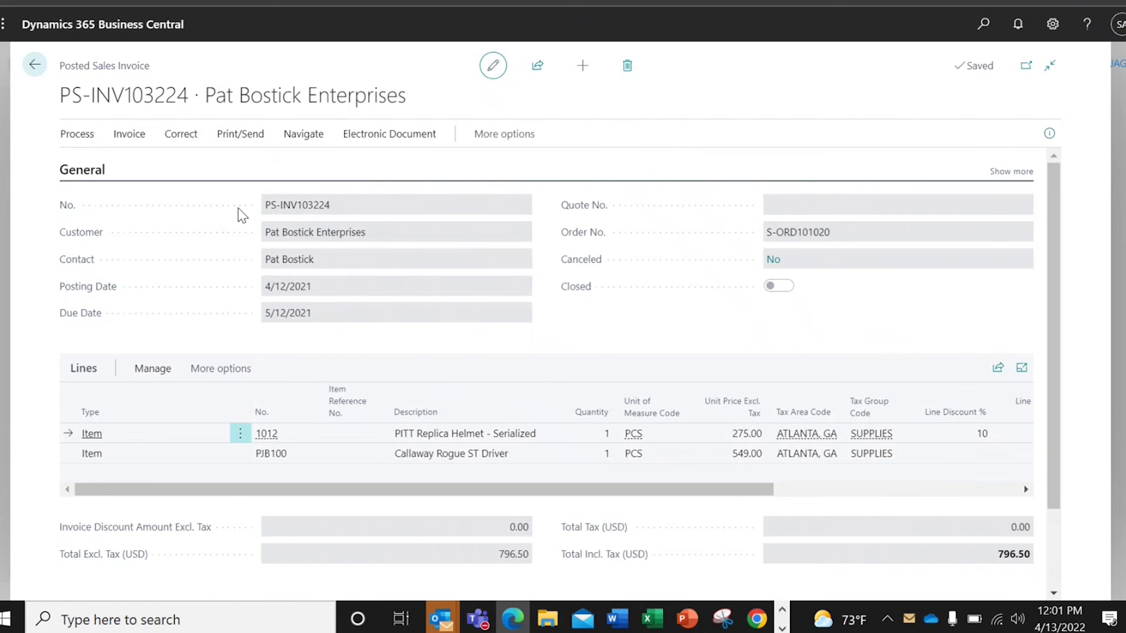
- Show the posted invoice's details pane again and return to the customer list
{"action": "left_click", "coordinate": [1049, 134]}
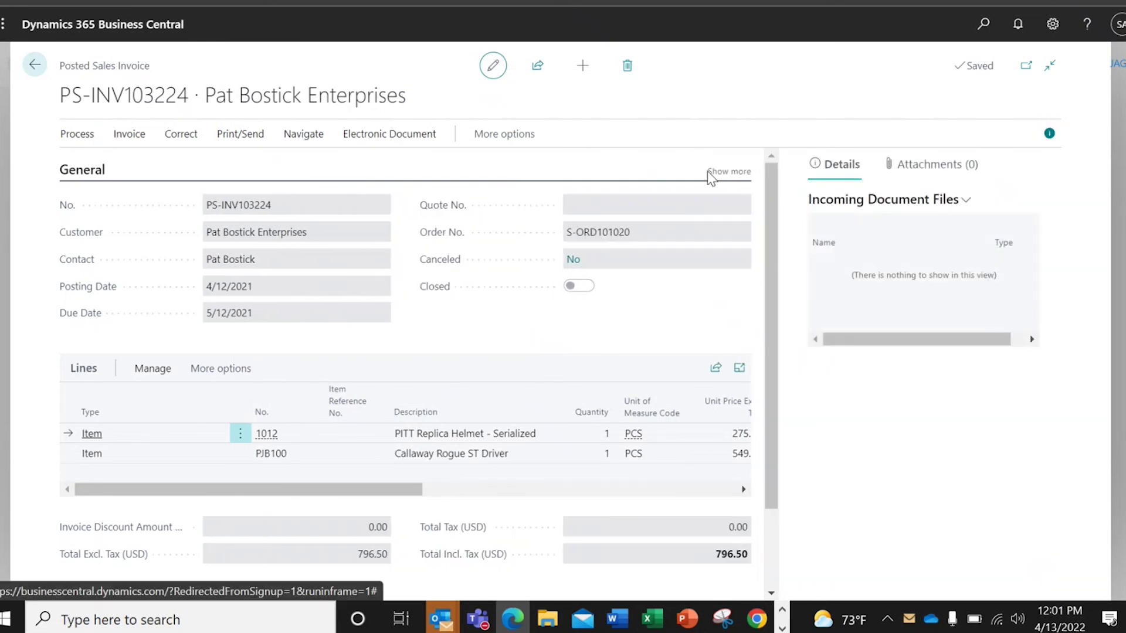
{"action": "mouse_move", "coordinate": [455, 244]}
{"action": "left_click", "coordinate": [34, 68]}
{"action": "left_click", "coordinate": [34, 68]}
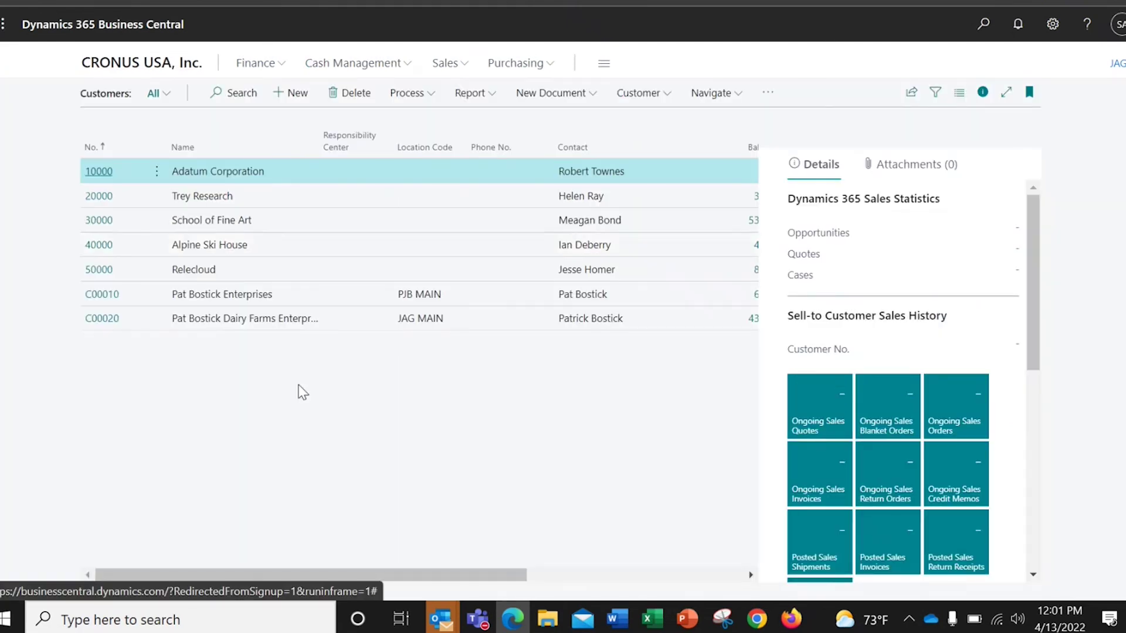
- Select the order's customer and examine its sell-to sales history and customer statistics
{"action": "left_click", "coordinate": [270, 295]}
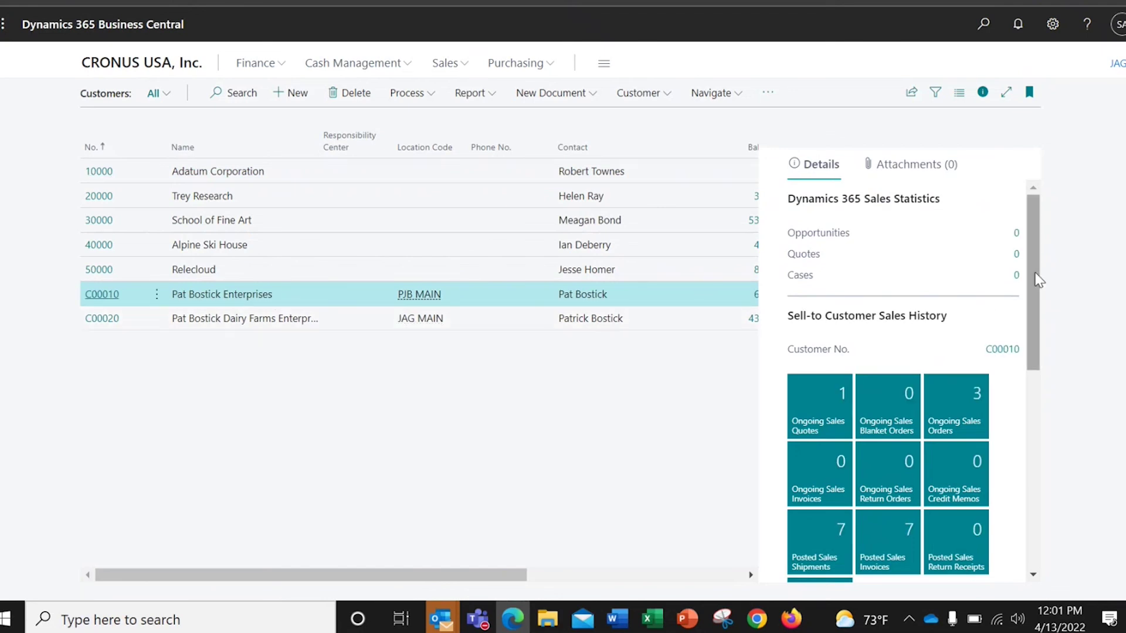
{"action": "left_click_drag", "start_coordinate": [1041, 255], "coordinate": [1034, 292]}
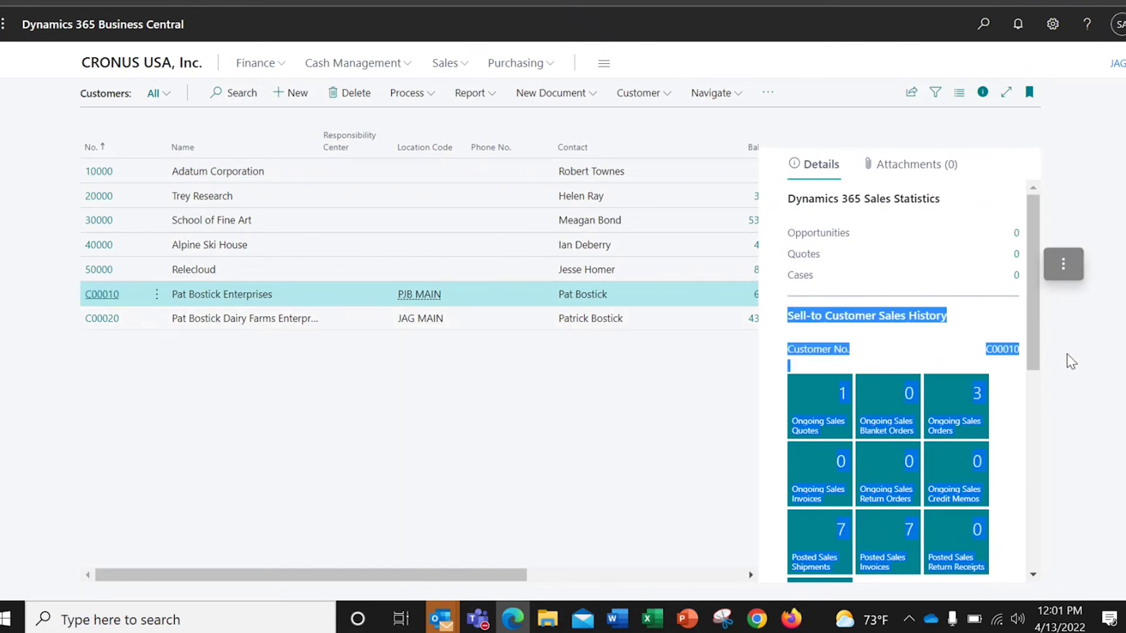
{"action": "left_click", "coordinate": [730, 424]}
{"action": "scroll", "coordinate": [925, 370], "scroll_direction": "down", "scroll_amount": 3}
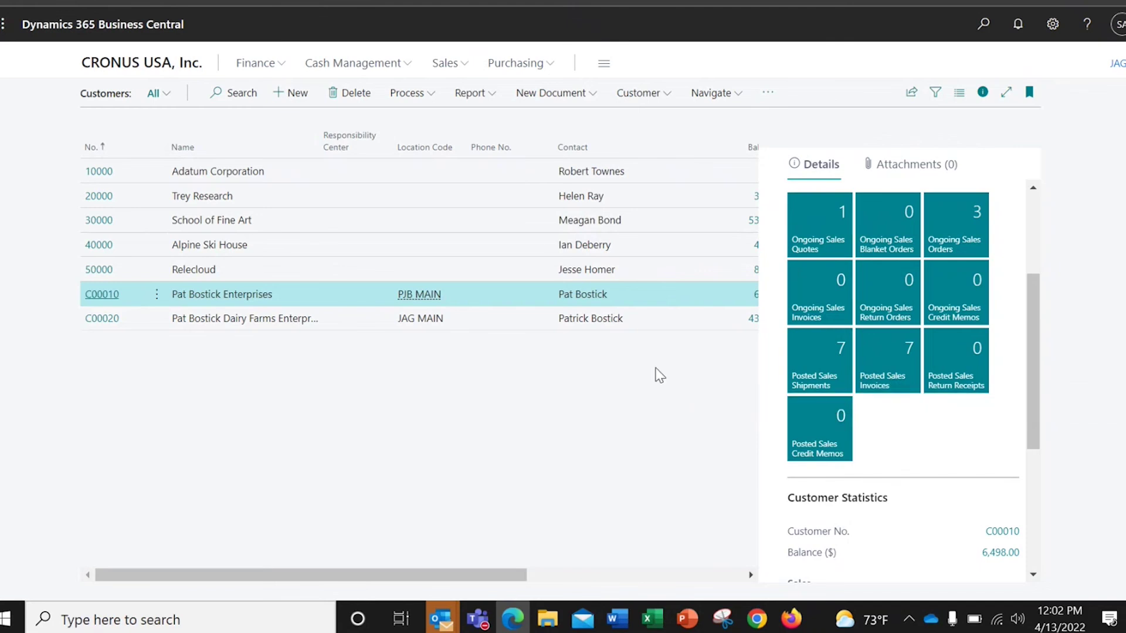
{"action": "scroll", "coordinate": [924, 387], "scroll_direction": "up", "scroll_amount": 3}
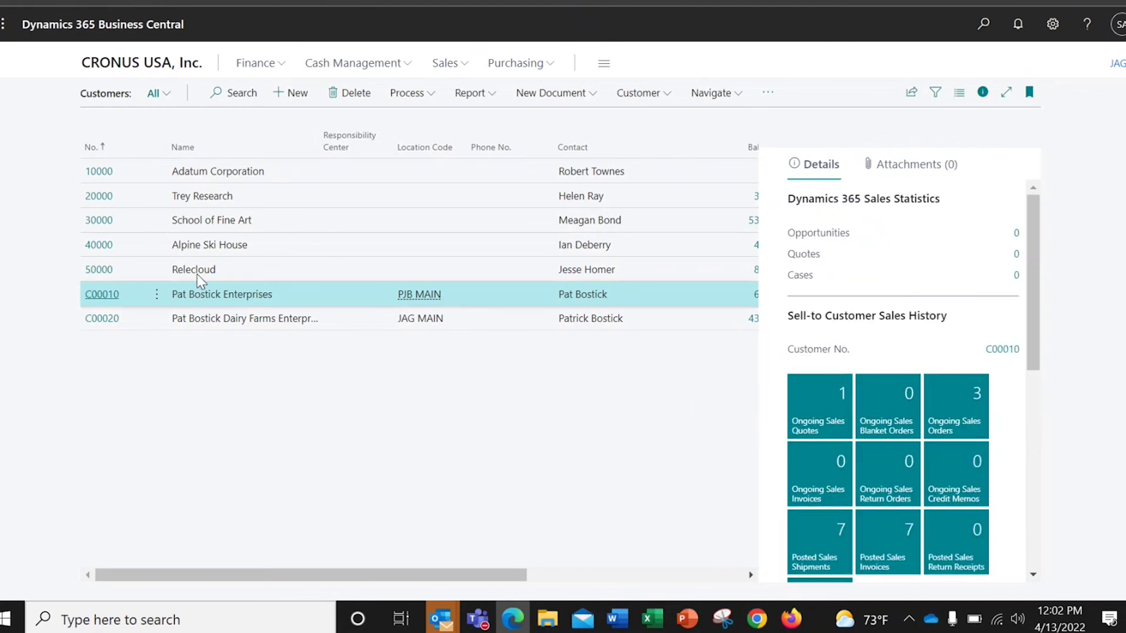
- Open the customer's card and examine the document details and amounts of its customer ledger entries
{"action": "left_click", "coordinate": [265, 299]}
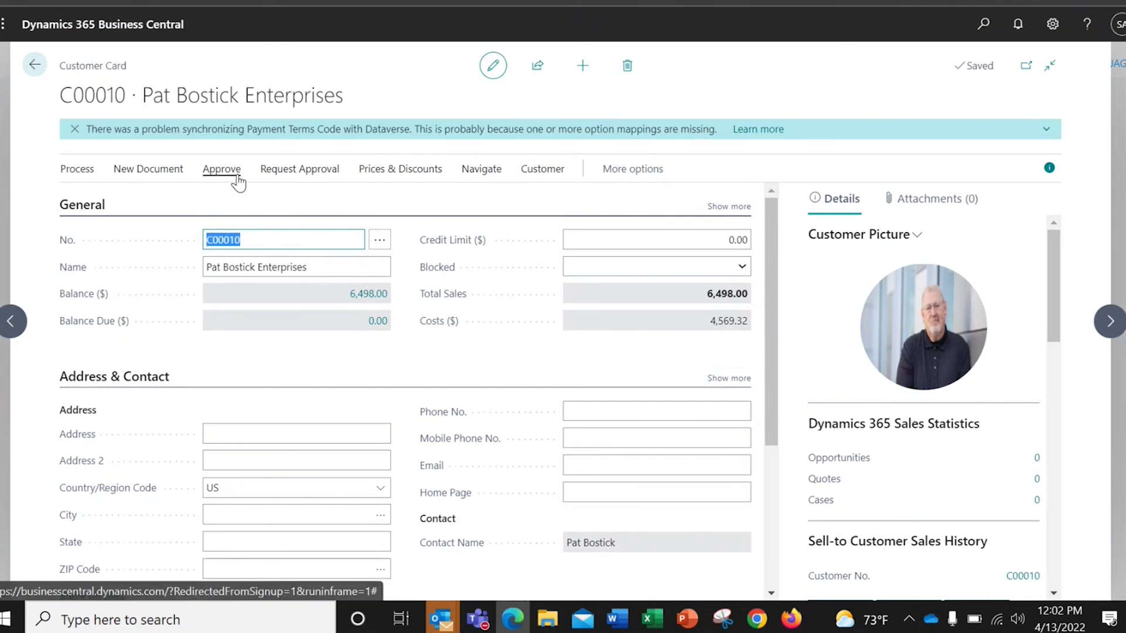
{"action": "left_click", "coordinate": [485, 174]}
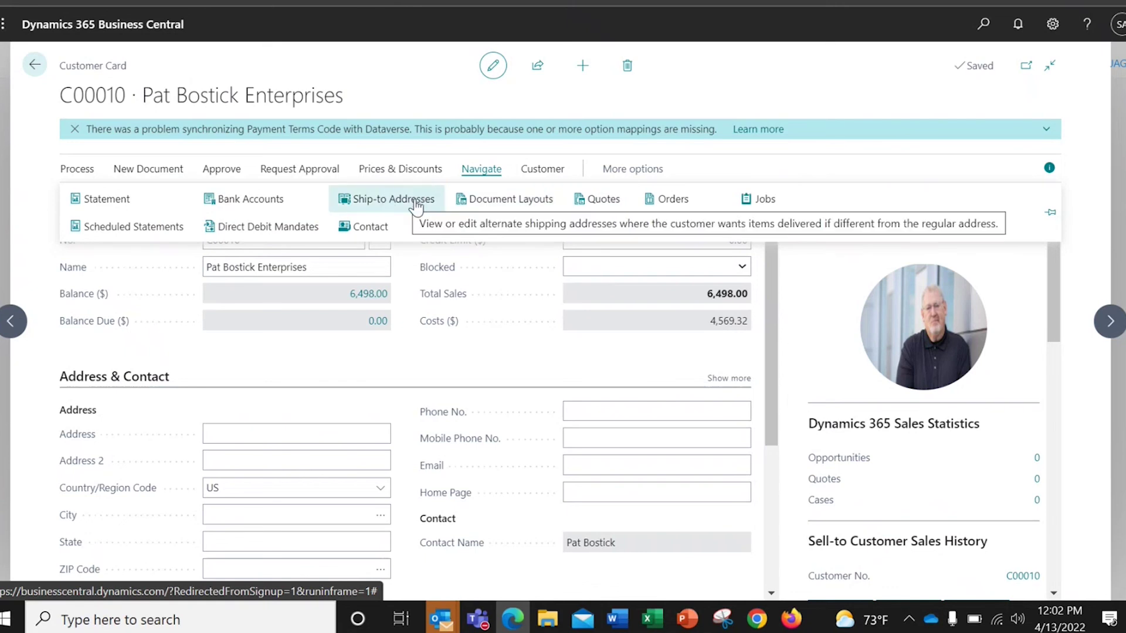
{"action": "left_click", "coordinate": [533, 173]}
{"action": "left_click", "coordinate": [182, 202]}
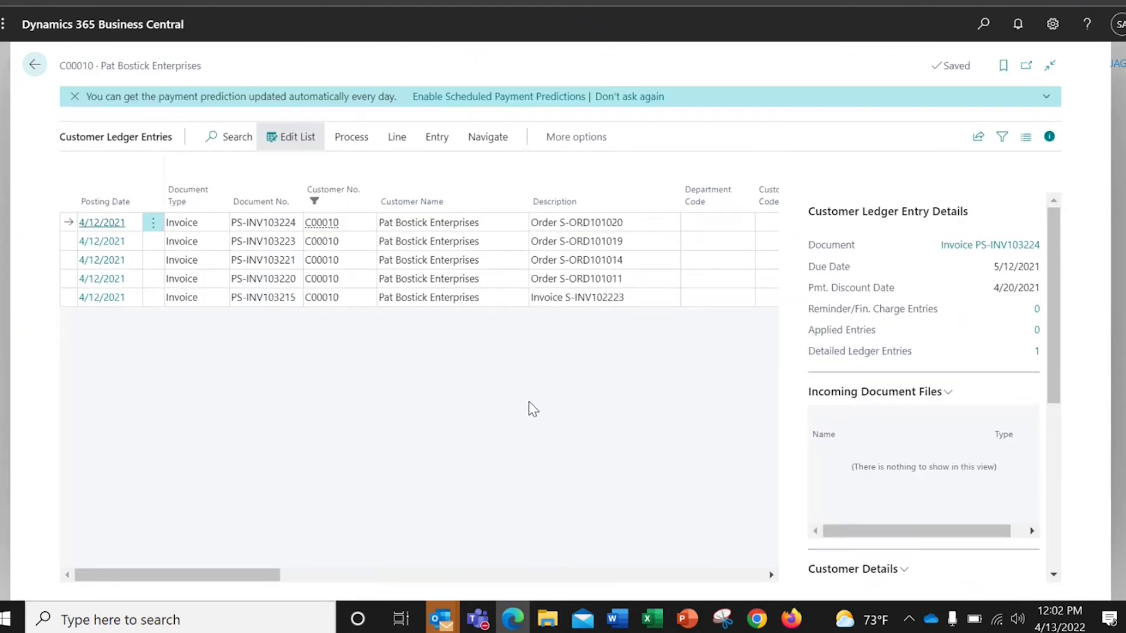
{"action": "left_click_drag", "start_coordinate": [255, 575], "coordinate": [183, 570]}
{"action": "left_click_drag", "start_coordinate": [263, 575], "coordinate": [415, 588]}
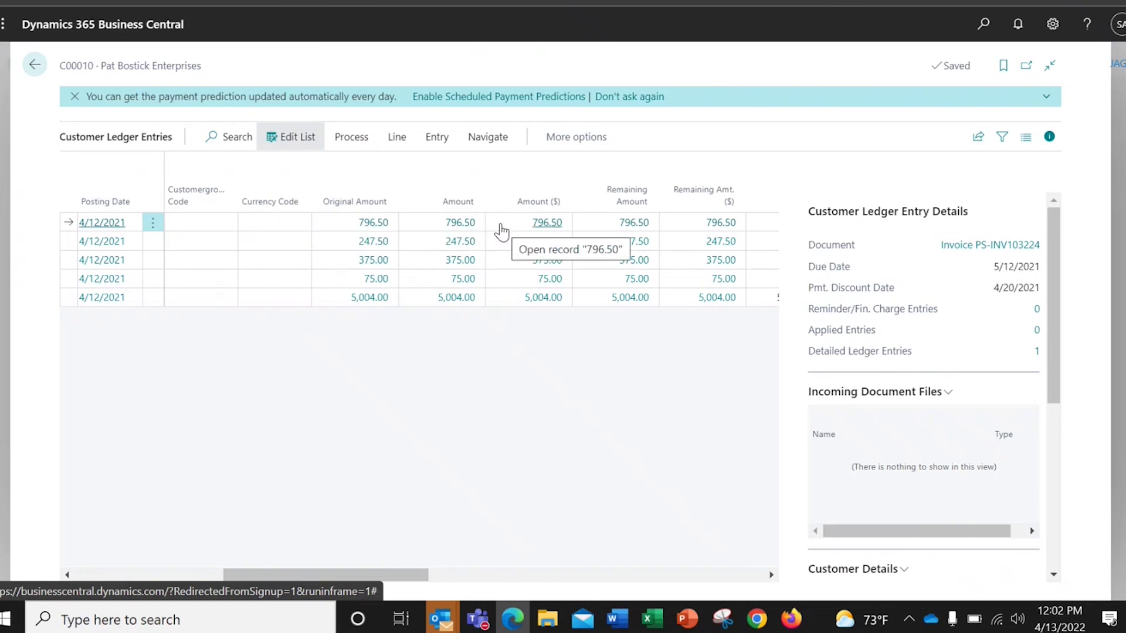
- Open the detailed ledger entry behind the newest invoice's original amount and find its related entries
{"action": "left_click", "coordinate": [370, 224]}
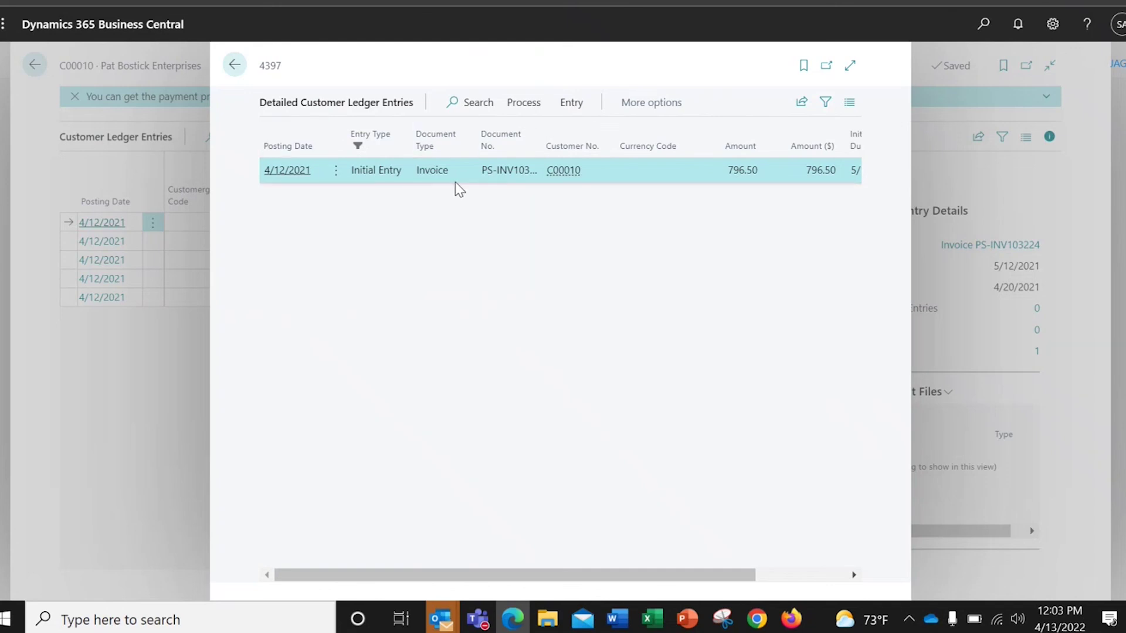
{"action": "left_click", "coordinate": [571, 105]}
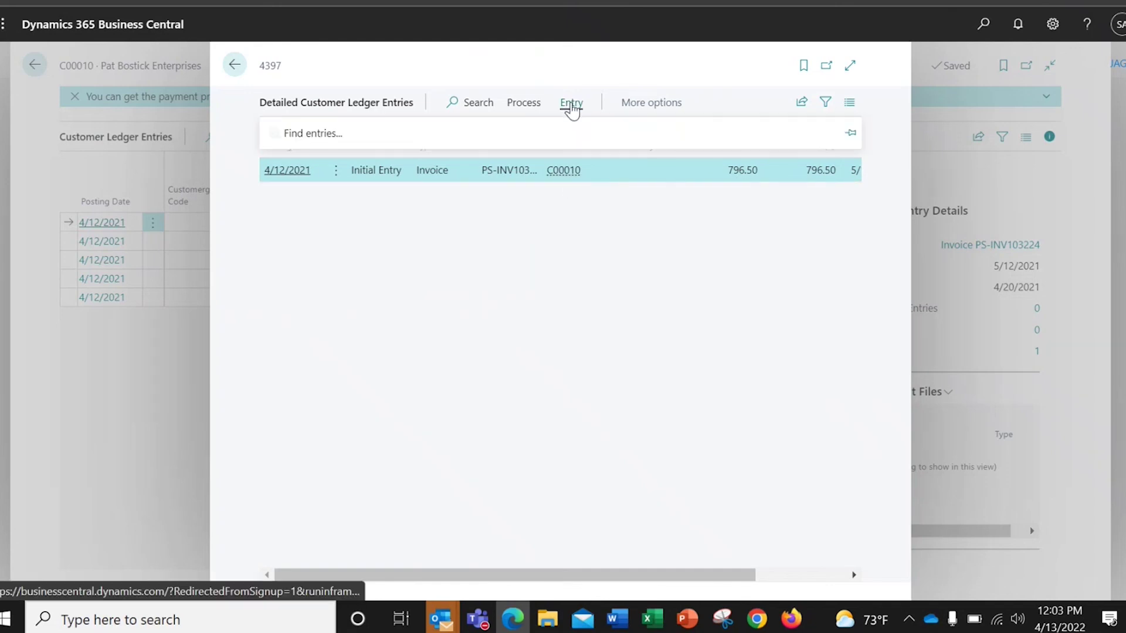
{"action": "left_click", "coordinate": [310, 134]}
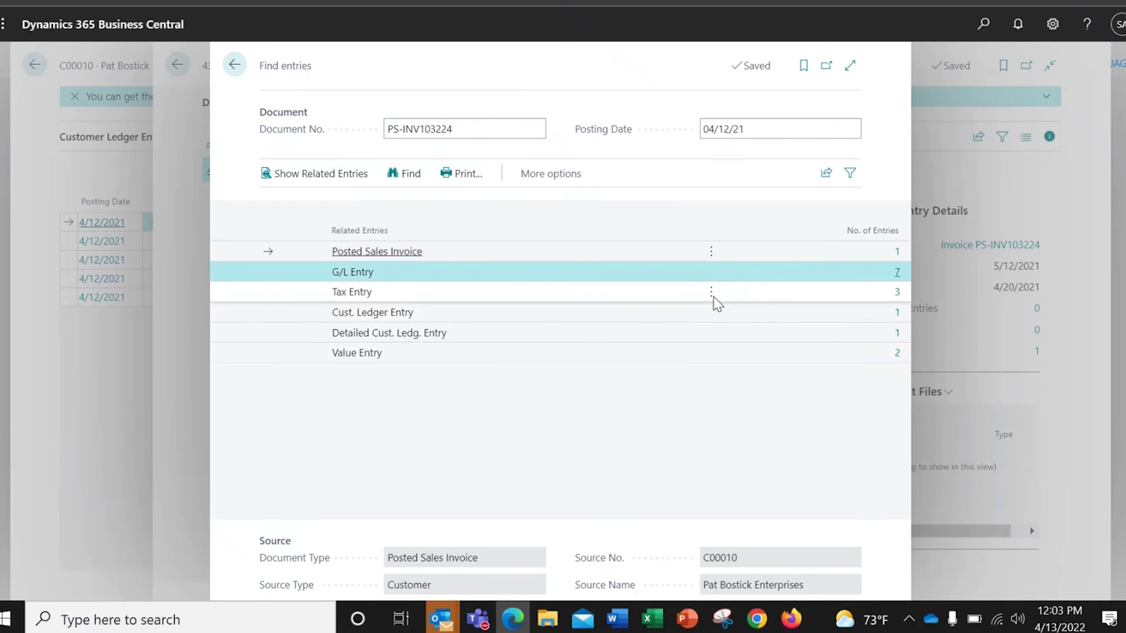
- View the G/L entries posted for the invoice and return to the customer card
{"action": "left_click", "coordinate": [898, 273]}
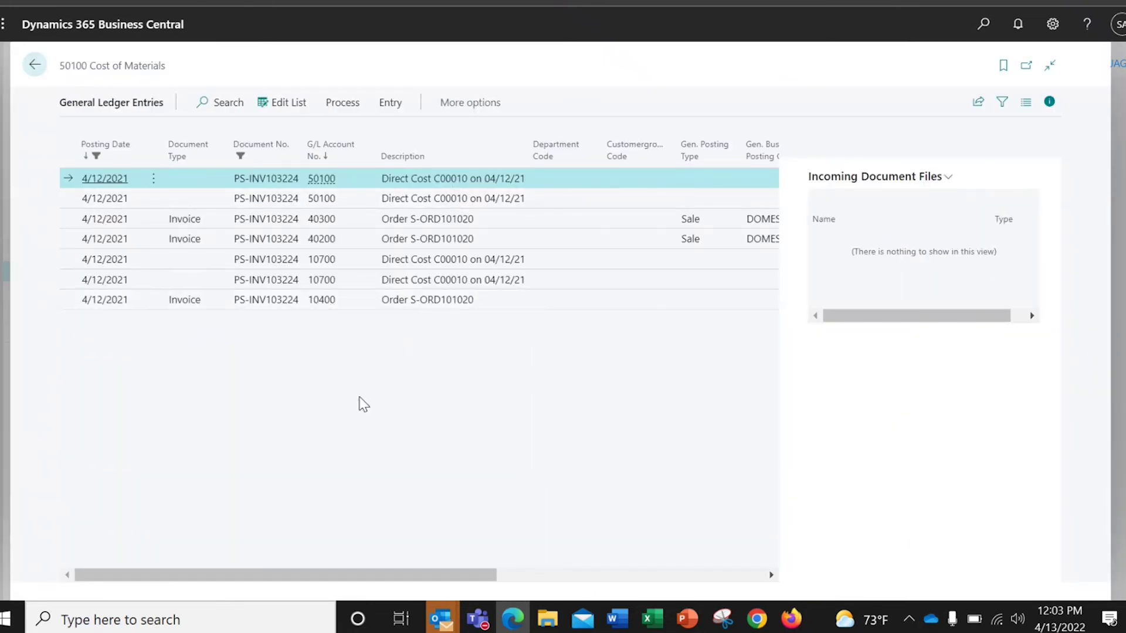
{"action": "mouse_move", "coordinate": [467, 575]}
{"action": "left_mouse_down"}
{"action": "mouse_move", "coordinate": [698, 584]}
{"action": "mouse_move", "coordinate": [460, 561]}
{"action": "left_mouse_up"}
{"action": "left_click", "coordinate": [35, 69]}
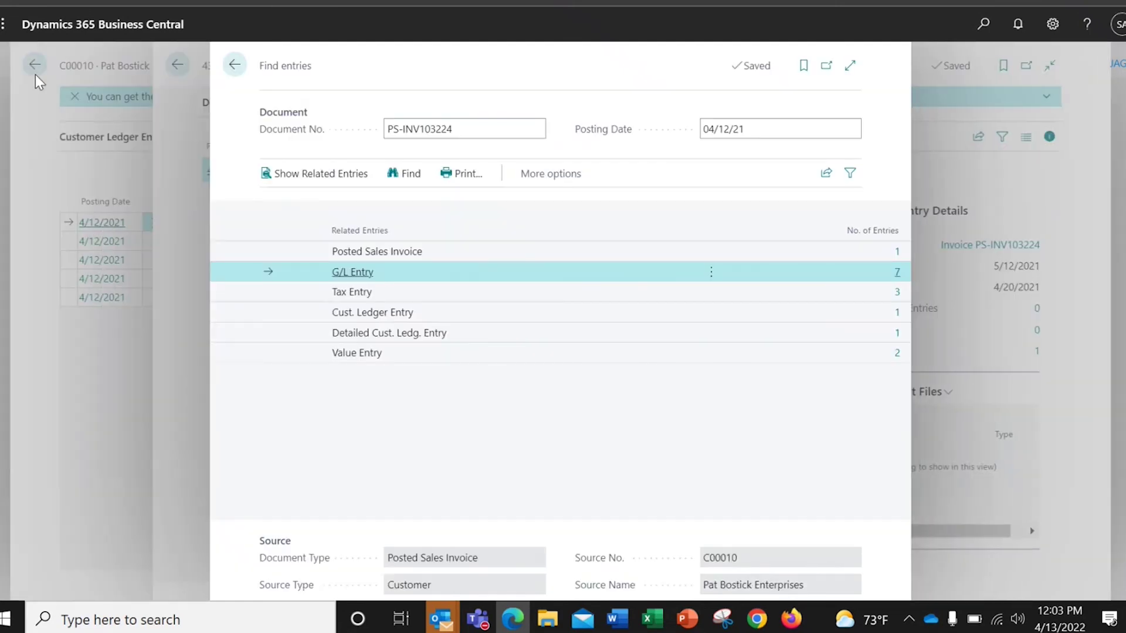
{"action": "left_click", "coordinate": [235, 69]}
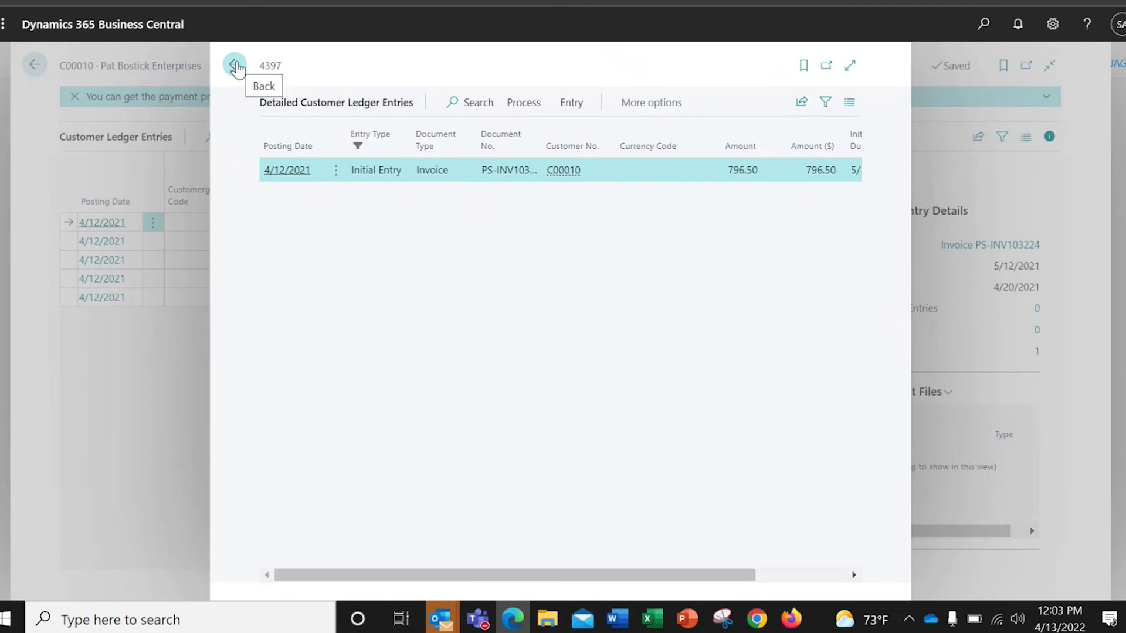
{"action": "left_click", "coordinate": [235, 68]}
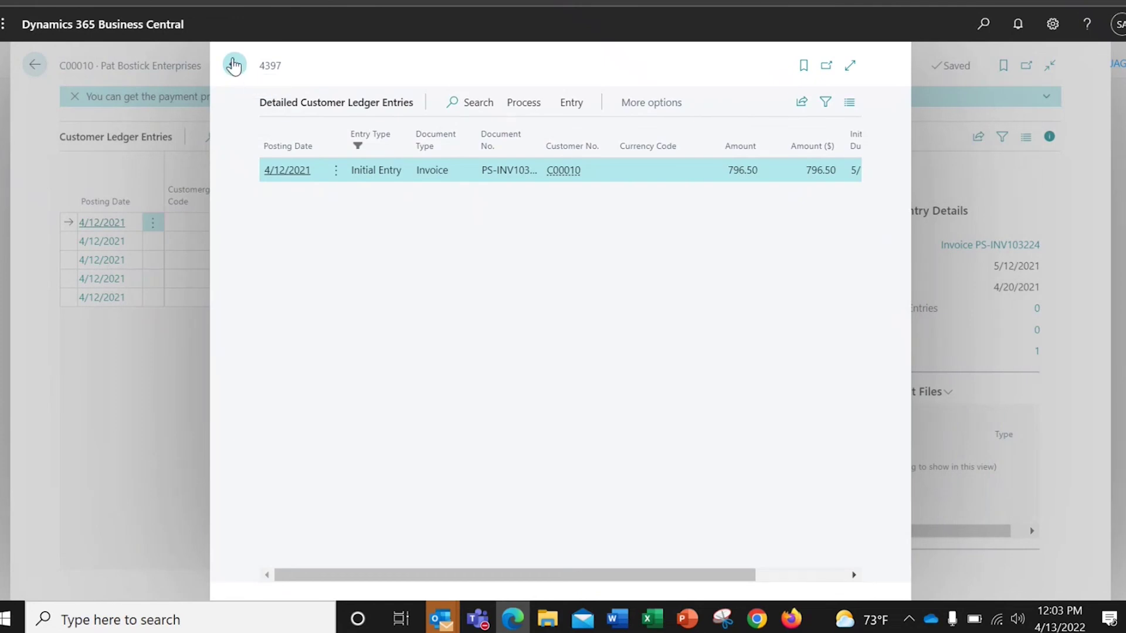
{"action": "left_click", "coordinate": [34, 65]}
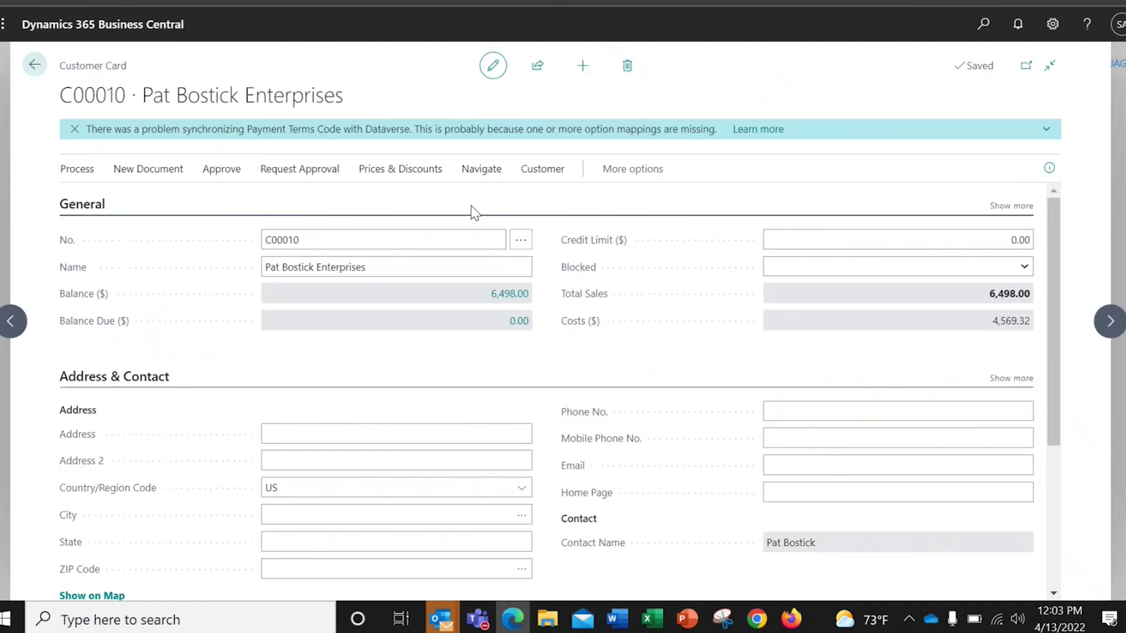
- Look over the customer card's available navigation links and actions, and open the customer's related contacts
{"action": "left_click", "coordinate": [482, 175]}
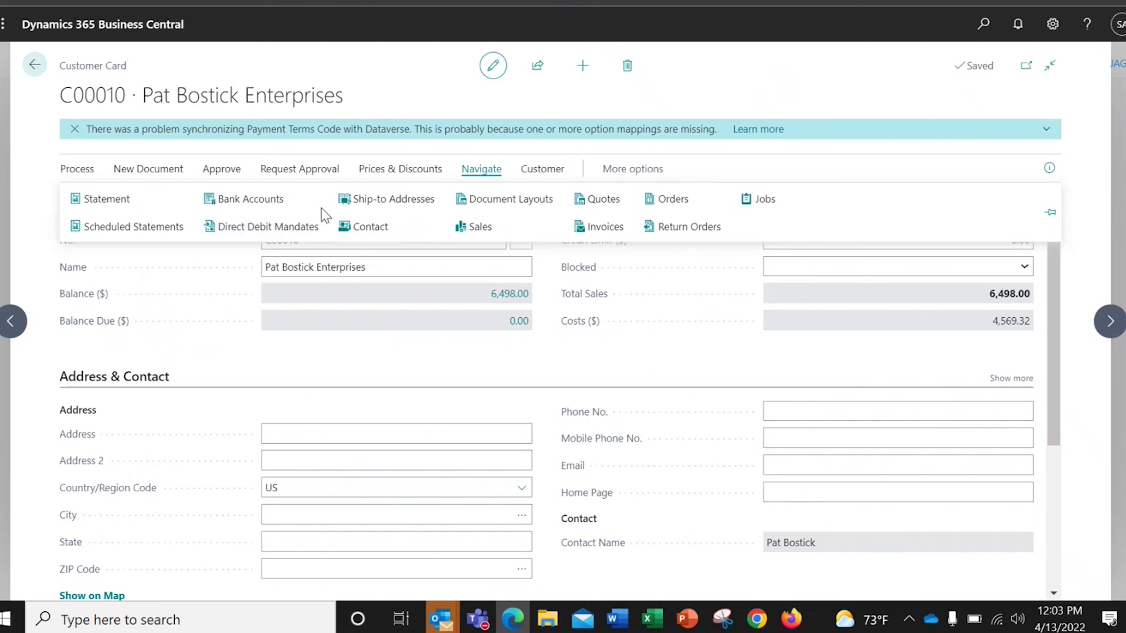
{"action": "left_click", "coordinate": [622, 171]}
{"action": "left_click", "coordinate": [619, 171]}
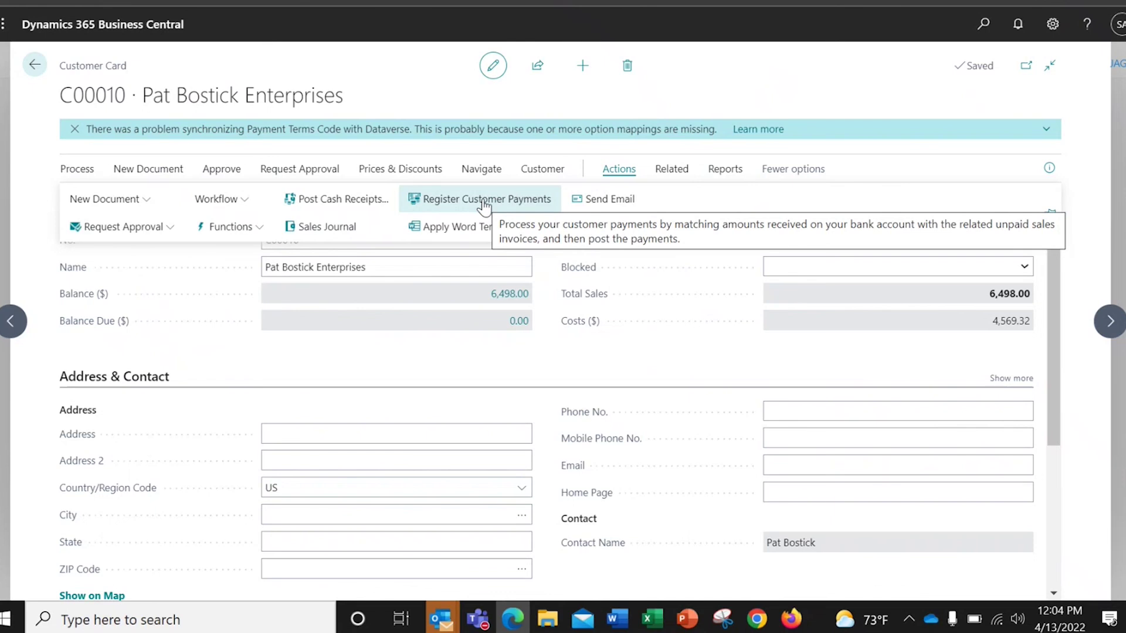
{"action": "left_click", "coordinate": [672, 170]}
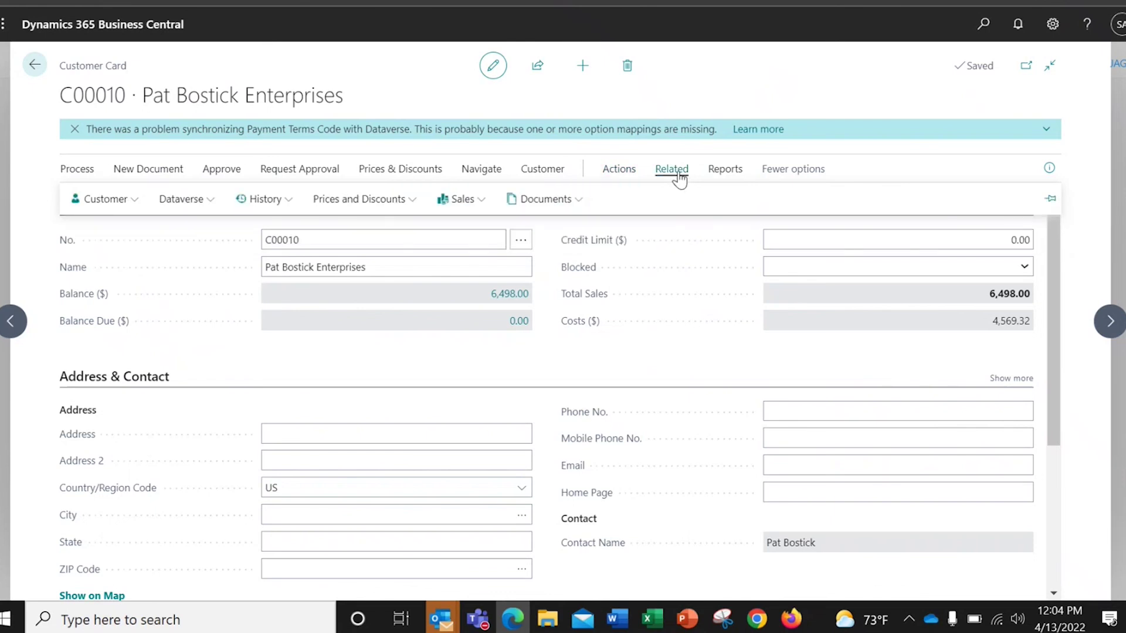
{"action": "left_click", "coordinate": [134, 205]}
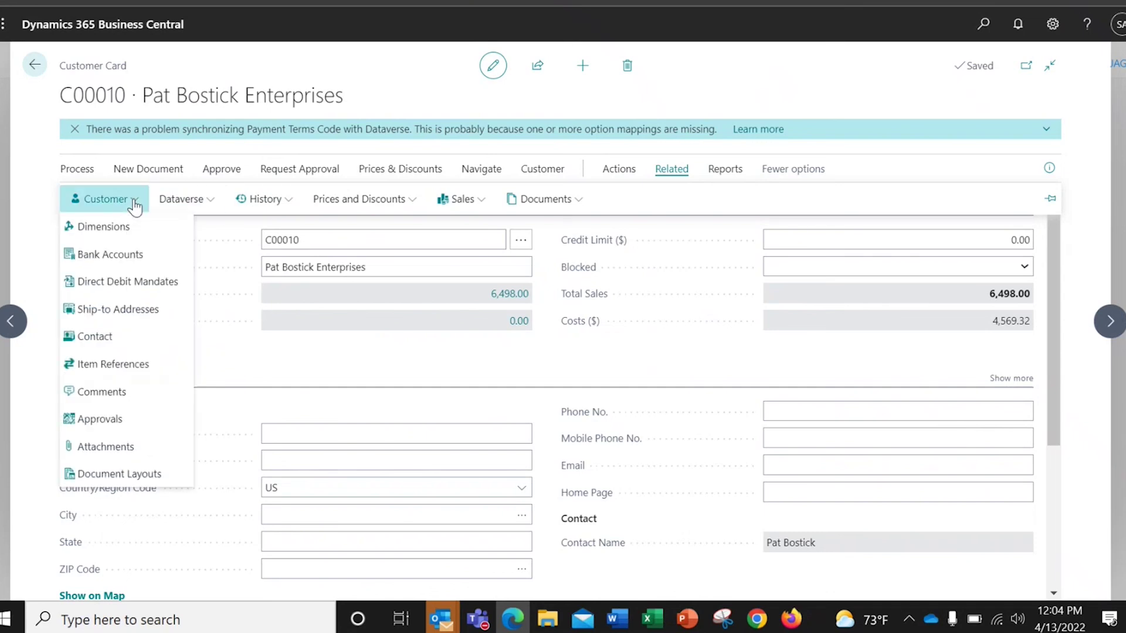
{"action": "left_click", "coordinate": [92, 338]}
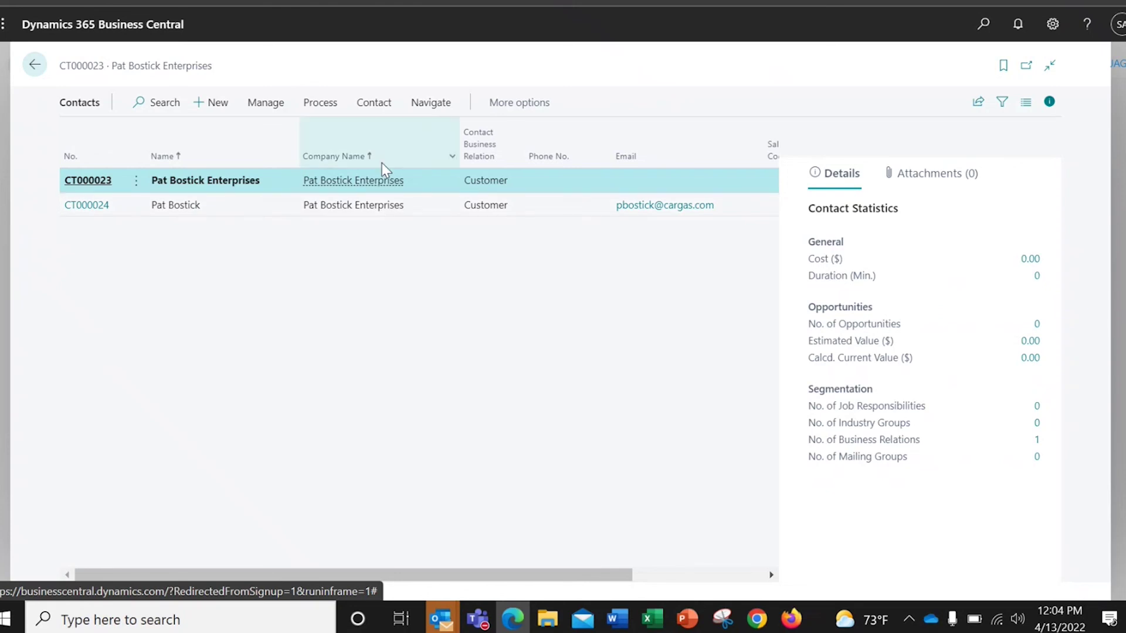
- View the interaction log entries of the company contact CT000023 and return to the contact list
{"action": "left_click", "coordinate": [516, 109]}
{"action": "left_click", "coordinate": [545, 108]}
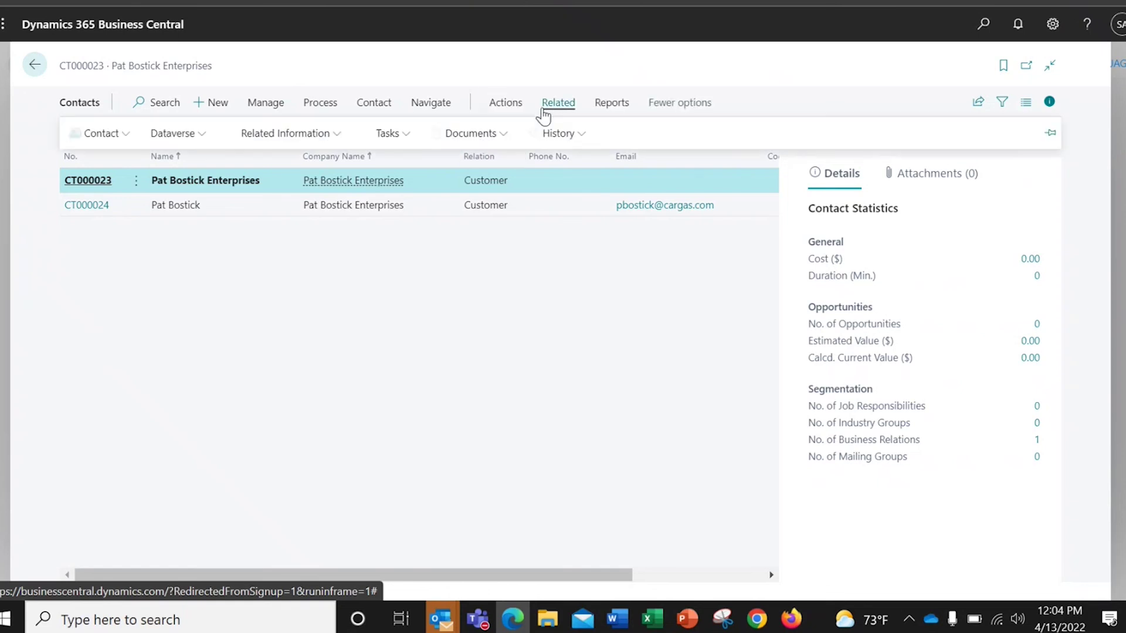
{"action": "left_click", "coordinate": [548, 138]}
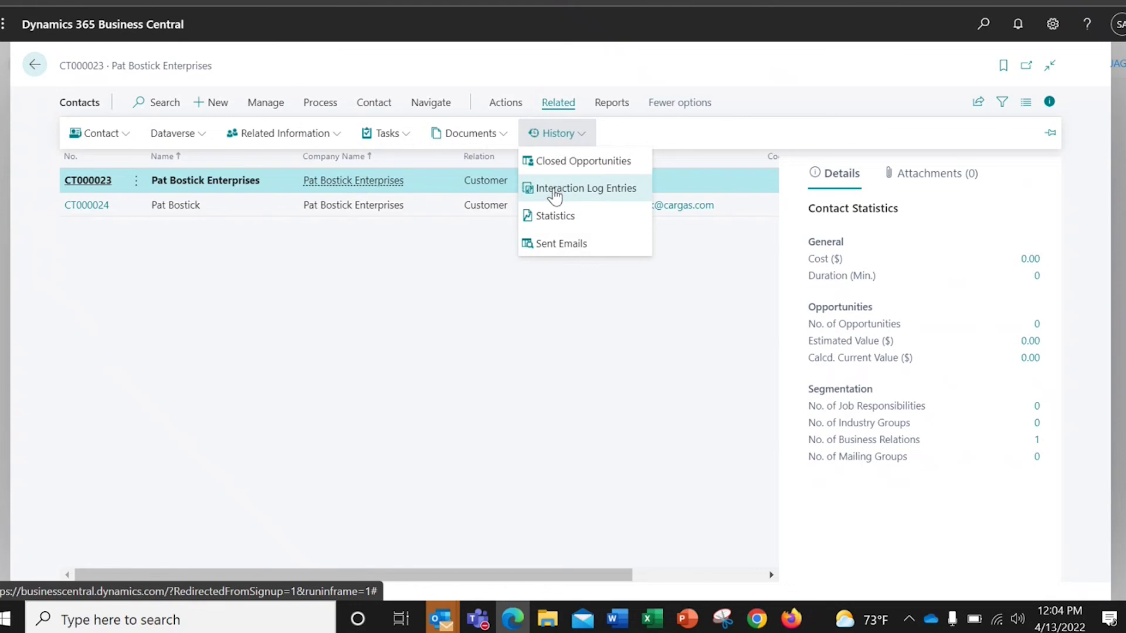
{"action": "left_click", "coordinate": [554, 190]}
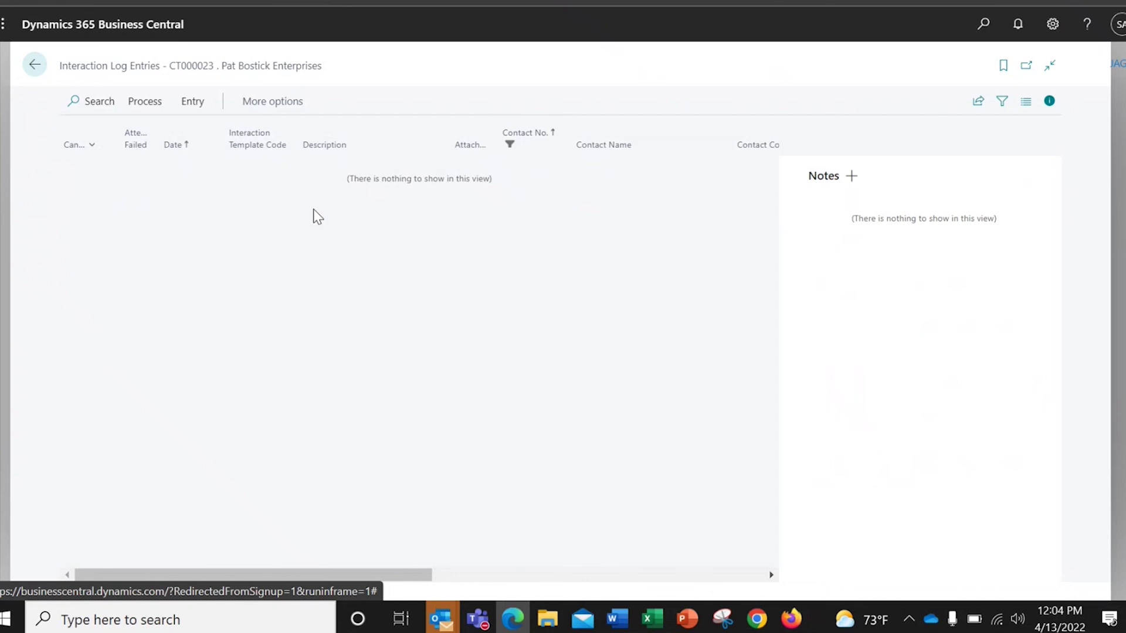
{"action": "left_click", "coordinate": [35, 66]}
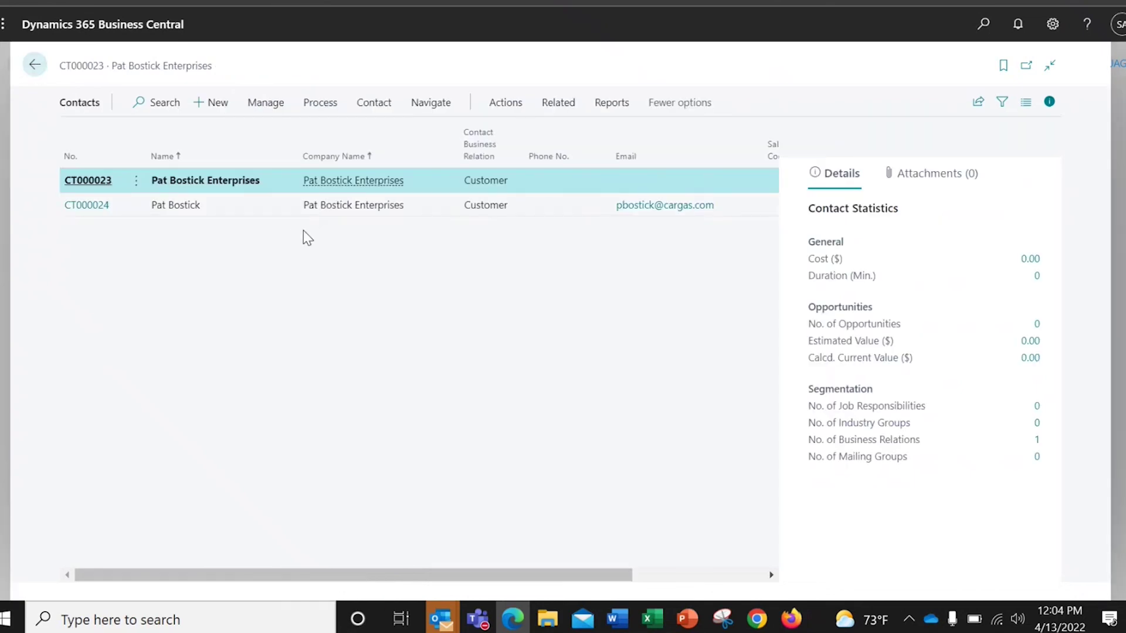
- Select the individual contact CT000024, view its interaction log entries and return to the contact list
{"action": "left_click", "coordinate": [270, 208]}
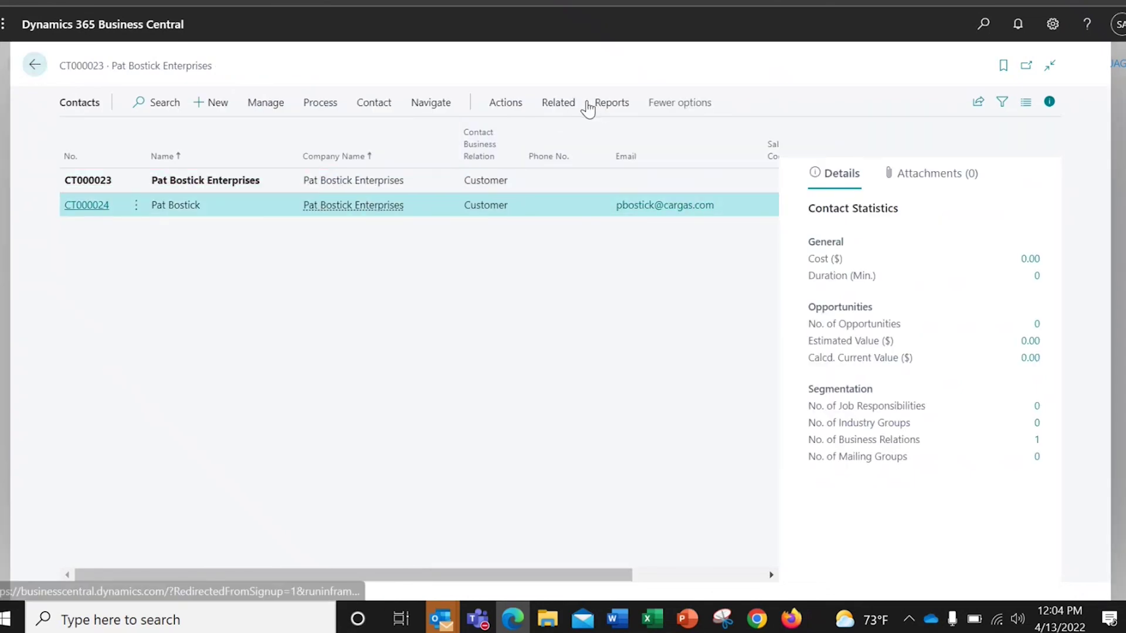
{"action": "left_click", "coordinate": [556, 103]}
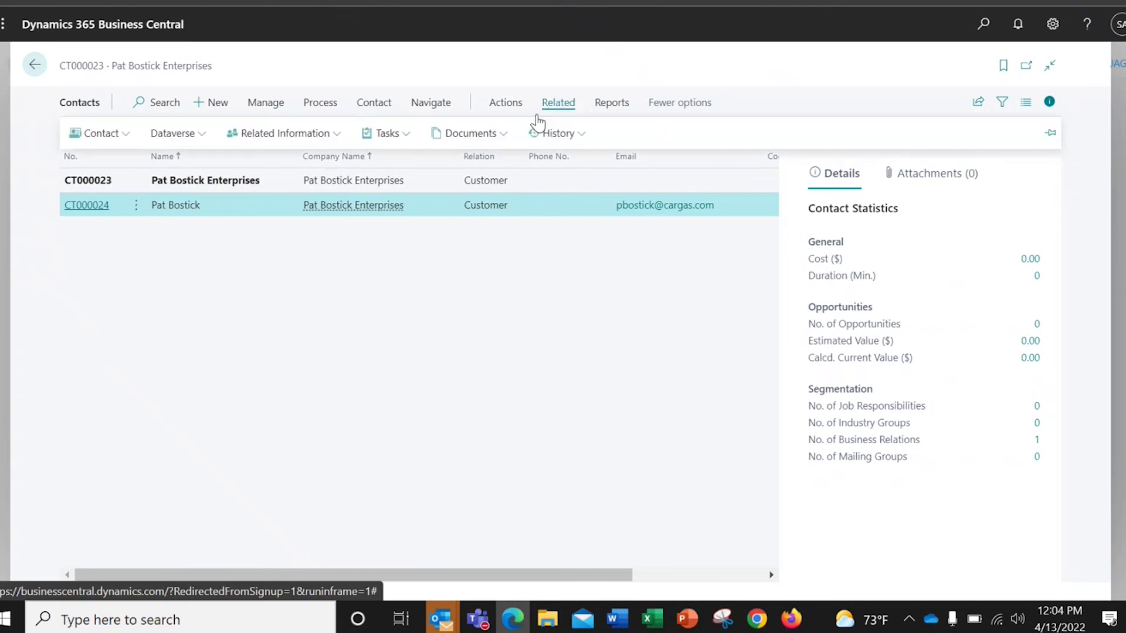
{"action": "left_click", "coordinate": [563, 135]}
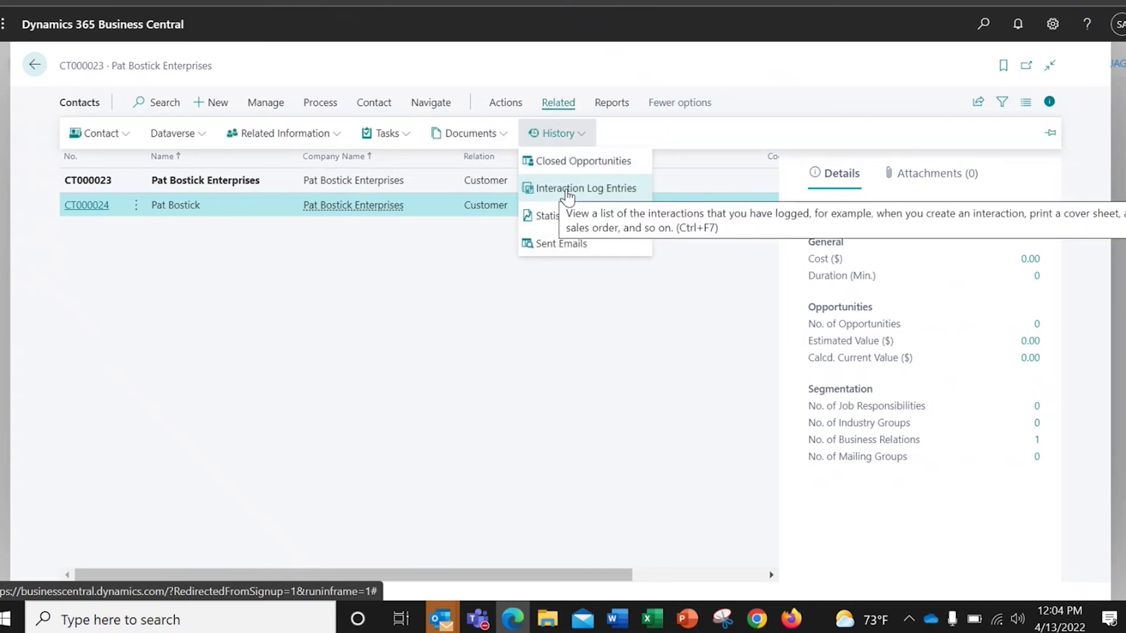
{"action": "left_click", "coordinate": [567, 189]}
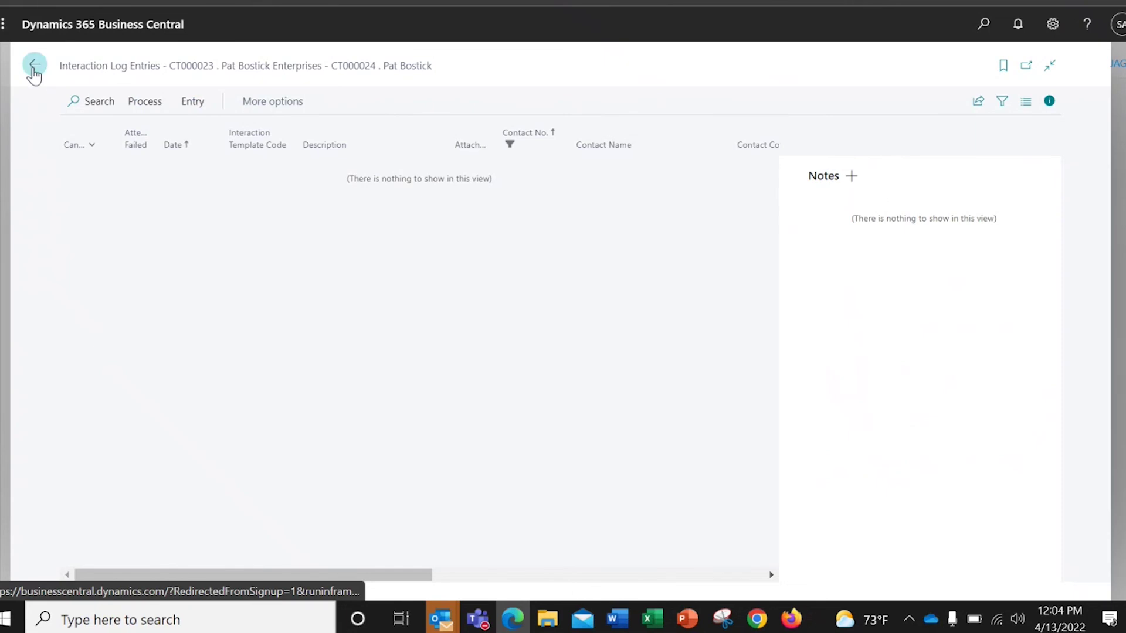
{"action": "left_click", "coordinate": [34, 70]}
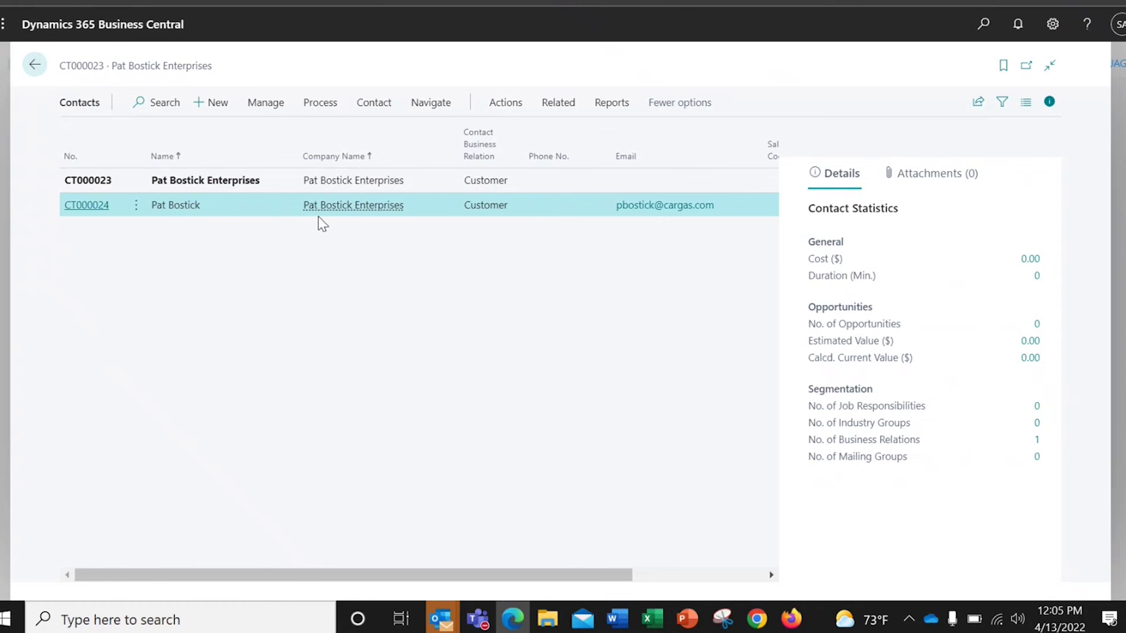
- Leave the contacts, customer card and customer list, and go back to the CRONUS USA, Inc. home page
{"action": "left_click", "coordinate": [35, 65]}
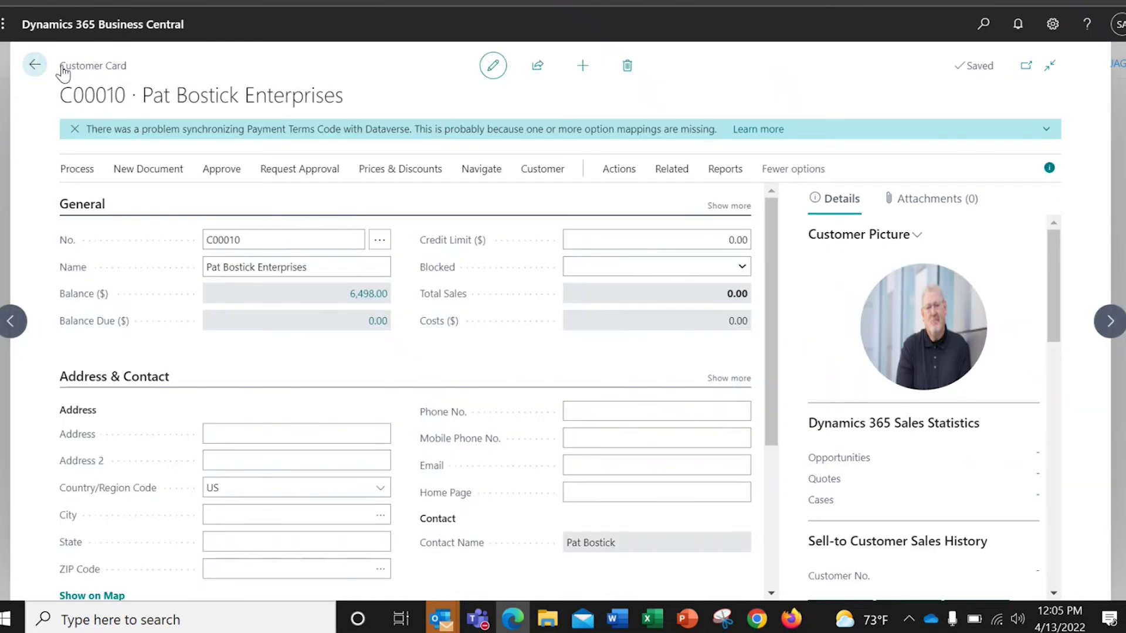
{"action": "left_click", "coordinate": [35, 65]}
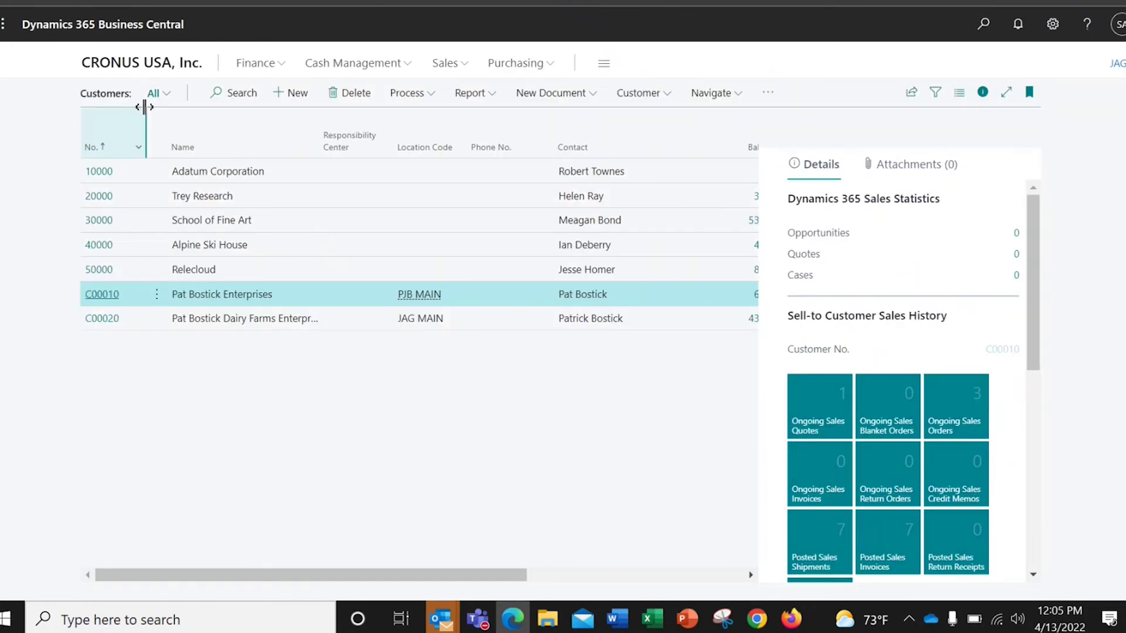
{"action": "left_click", "coordinate": [129, 64]}
{"action": "mouse_move", "coordinate": [266, 270]}
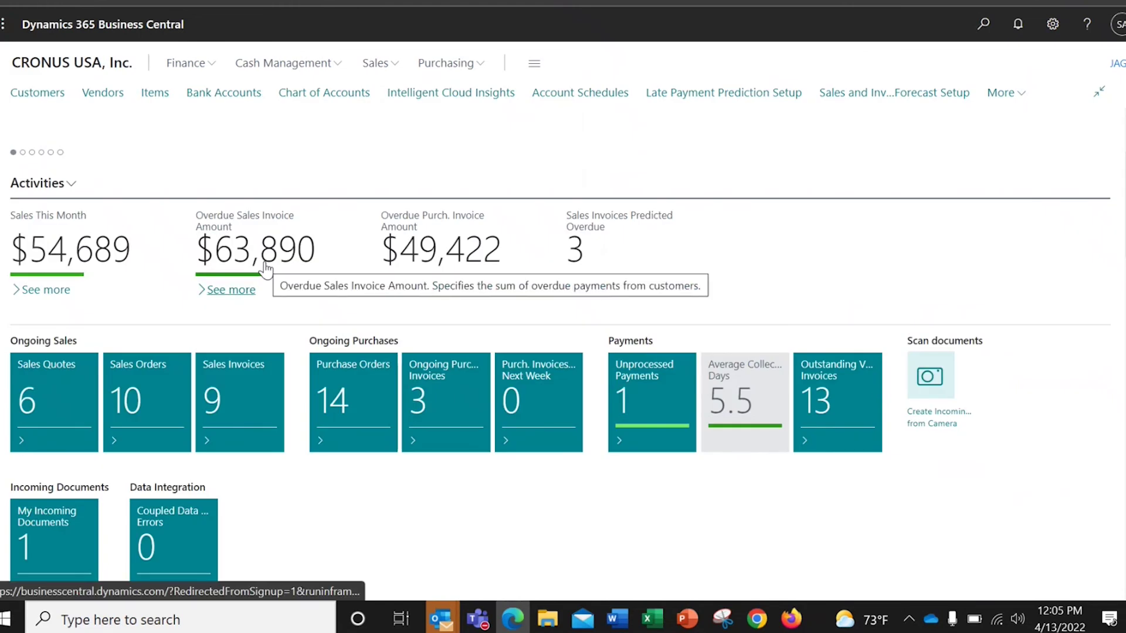